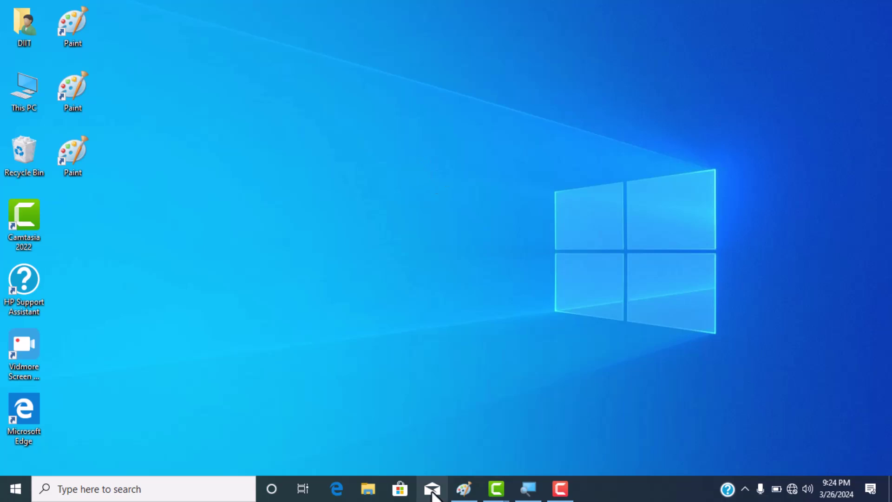
- Switch to Paint and start a new blank picture, saving the changes to ms paint 1.png
click(463, 491)
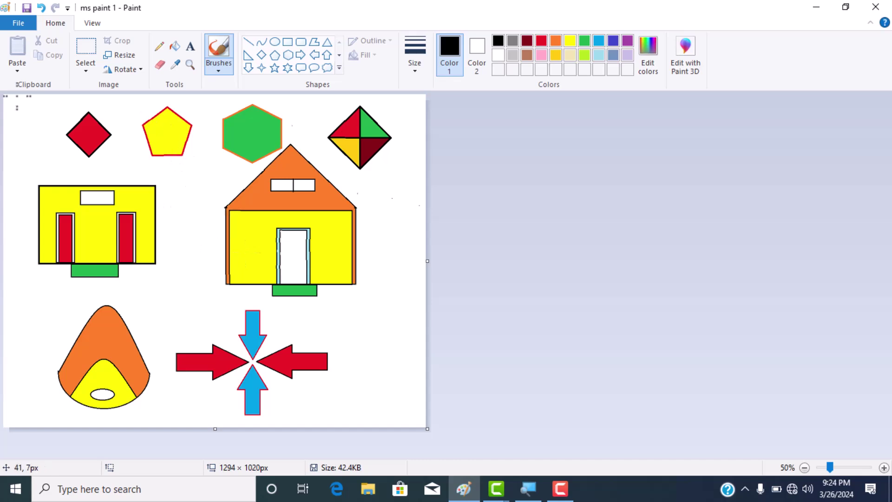
click(23, 22)
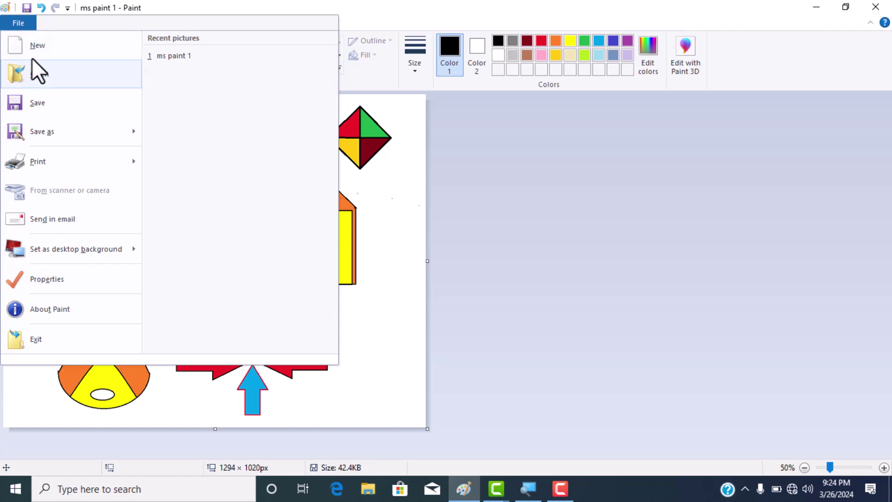
click(64, 48)
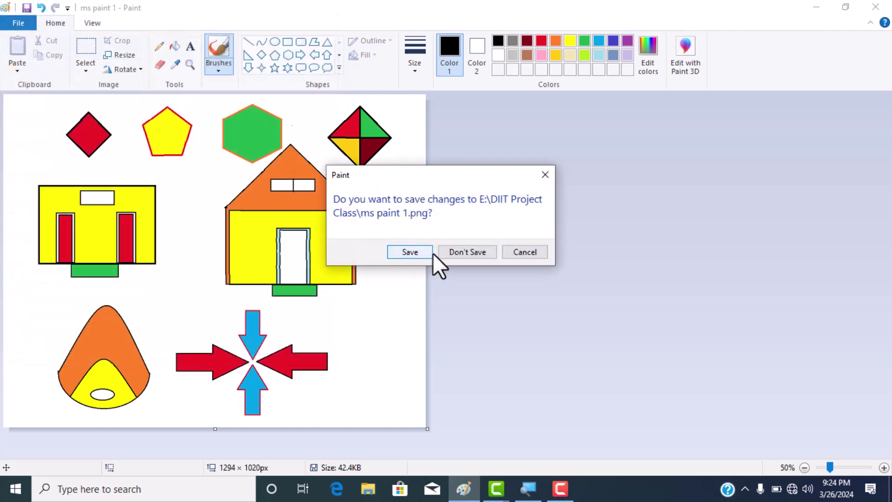
click(410, 252)
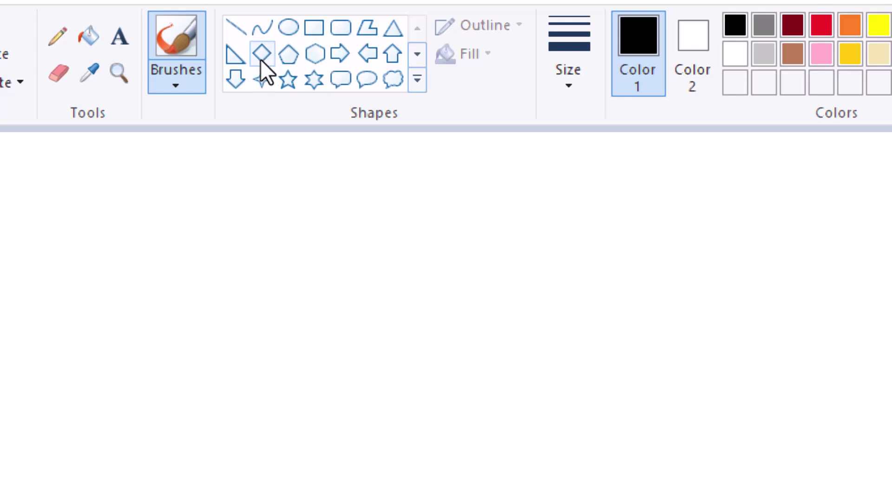
- Draw a black-outlined diamond about 157 × 157 px in the upper-left area of the canvas and fill it red
click(261, 54)
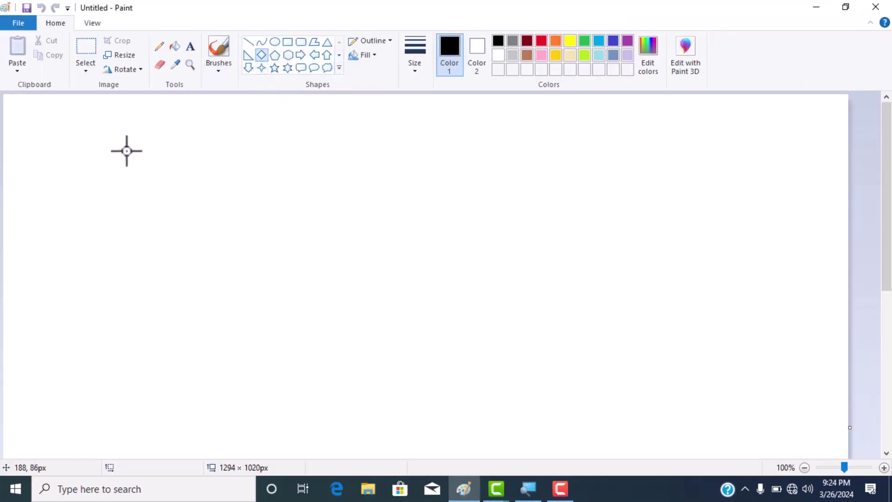
drag(112, 146, 213, 248)
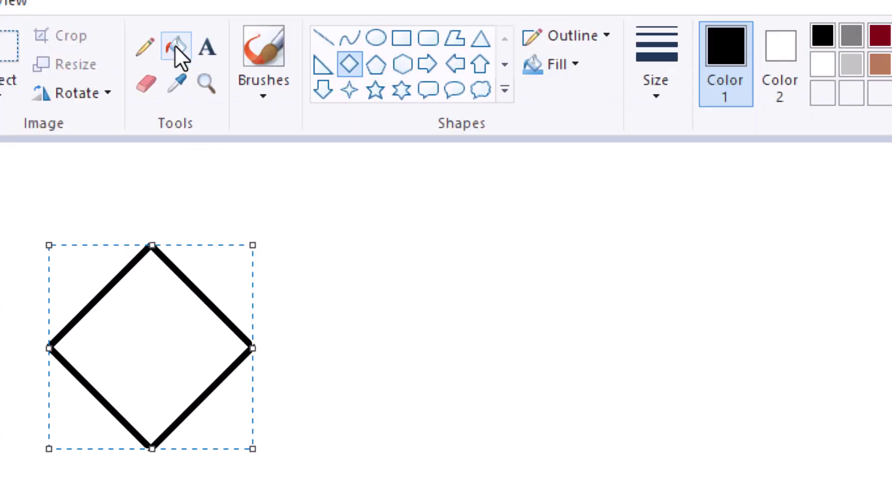
click(175, 45)
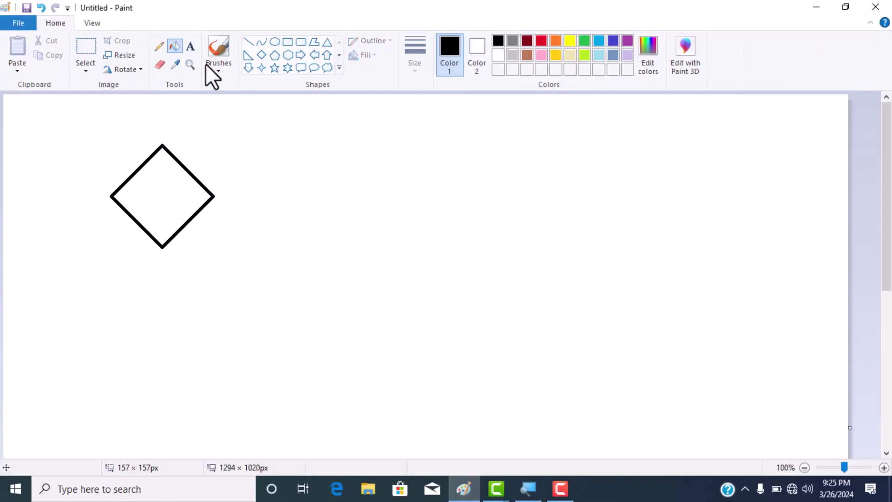
click(541, 42)
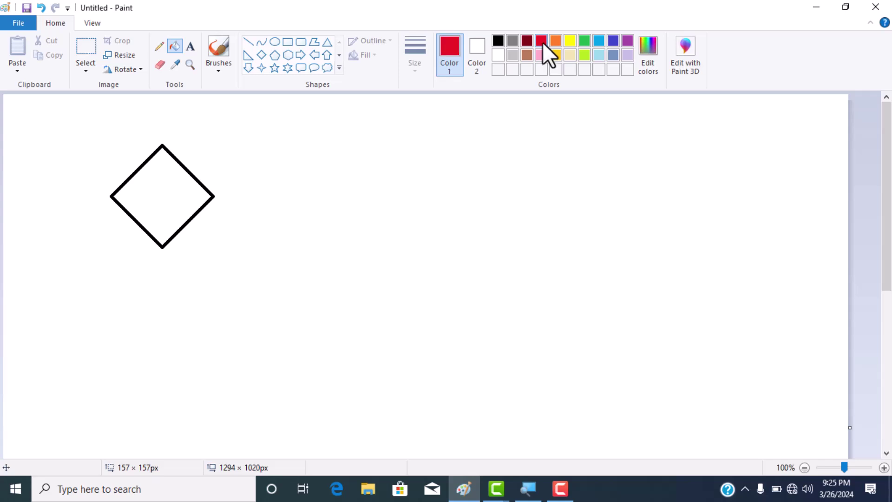
click(181, 199)
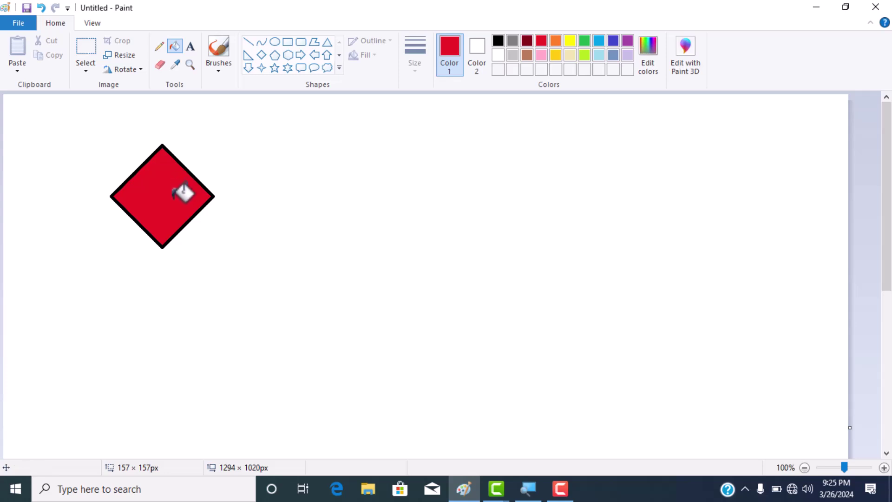
- Draw a black-outlined pentagon about 158 × 158 px and move it close to the right of the red diamond
click(277, 56)
click(498, 40)
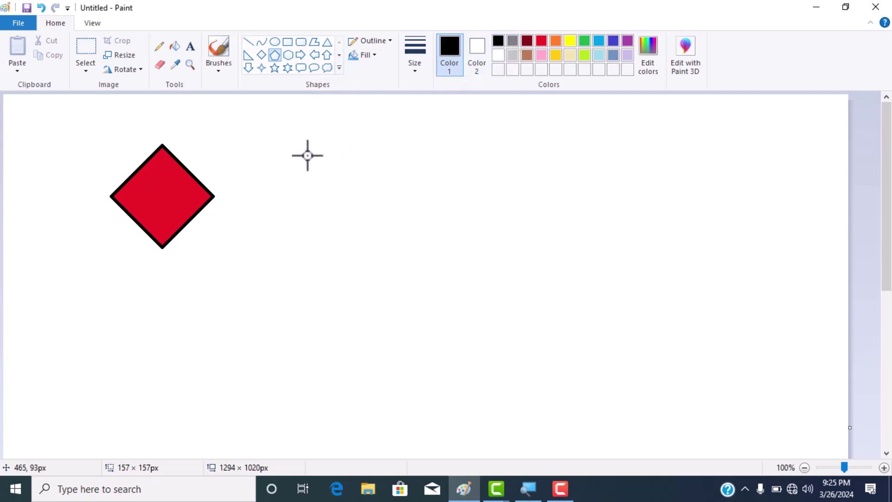
drag(303, 154, 415, 258)
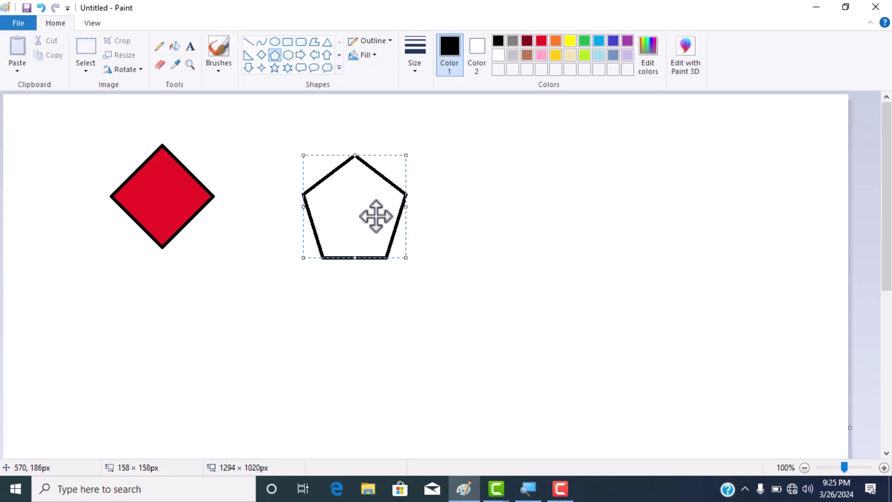
drag(372, 215, 315, 199)
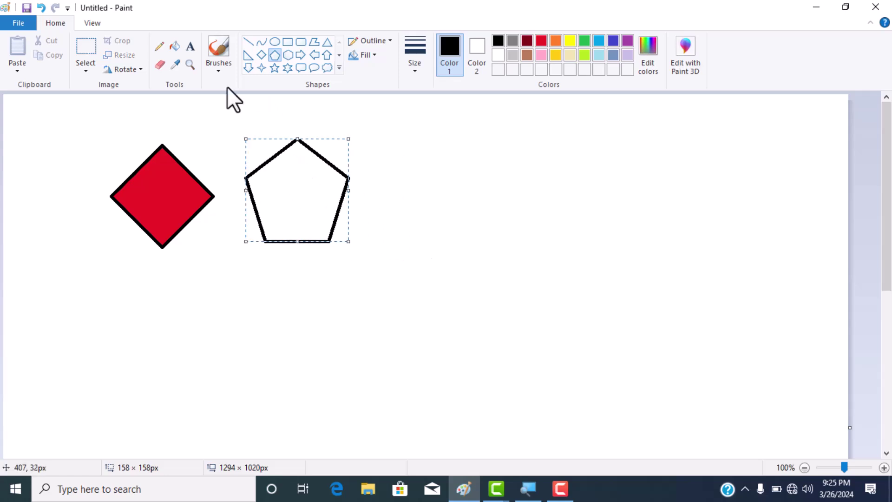
- Fill the pentagon's interior and its outline with yellow
click(174, 48)
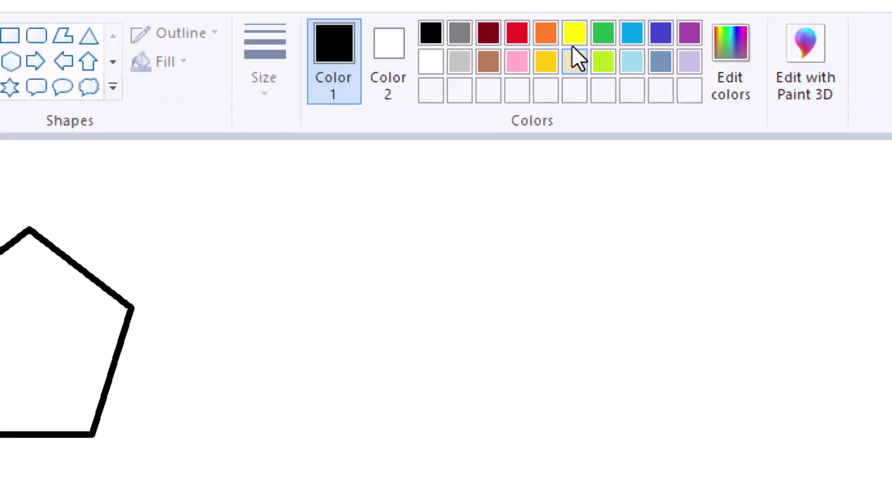
click(571, 44)
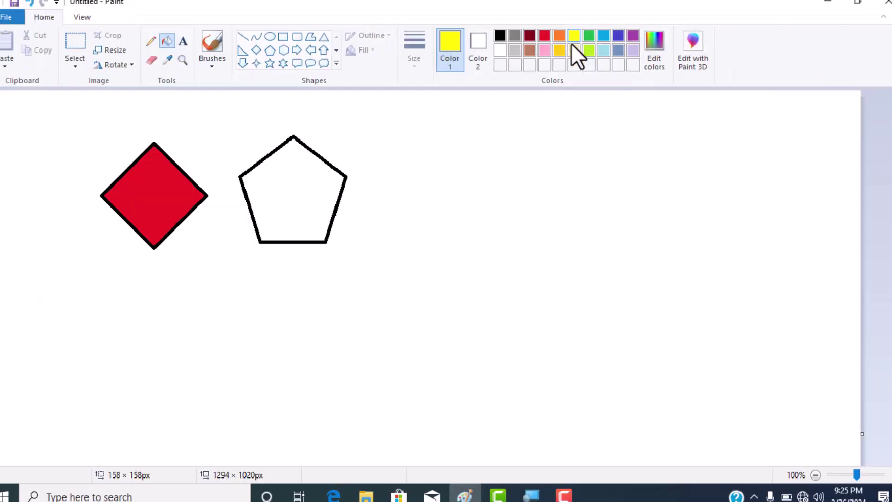
click(319, 179)
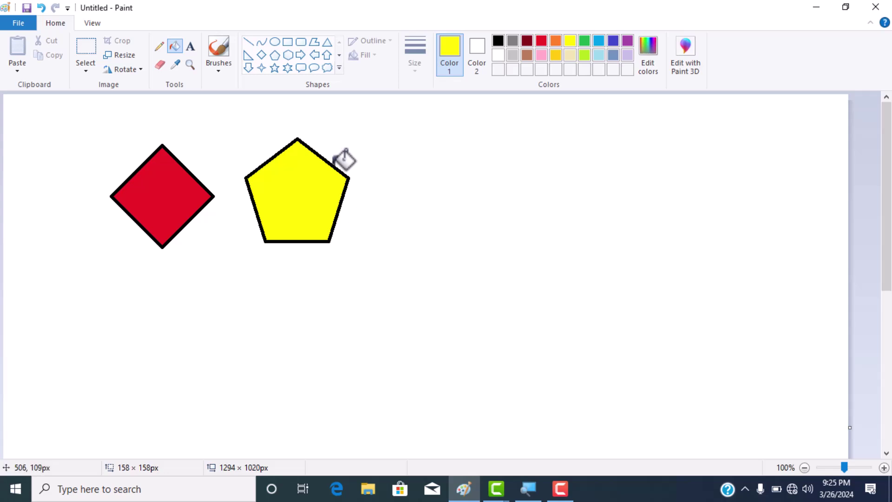
click(336, 166)
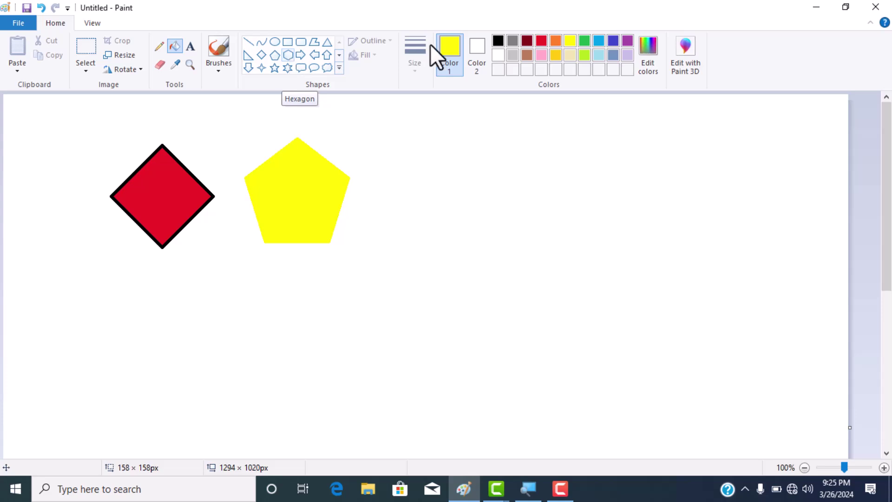
- Draw a black-outlined hexagon about 138 × 138 px to the right of the yellow pentagon and fill it rose pink
click(498, 41)
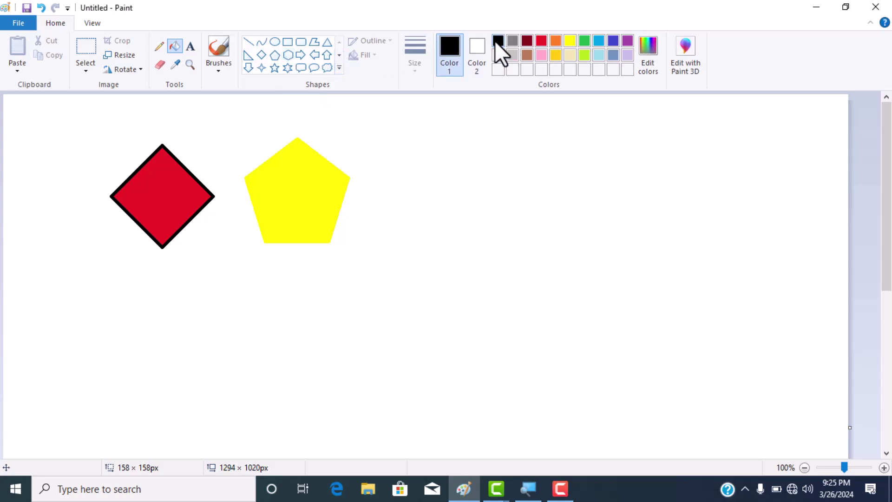
click(287, 55)
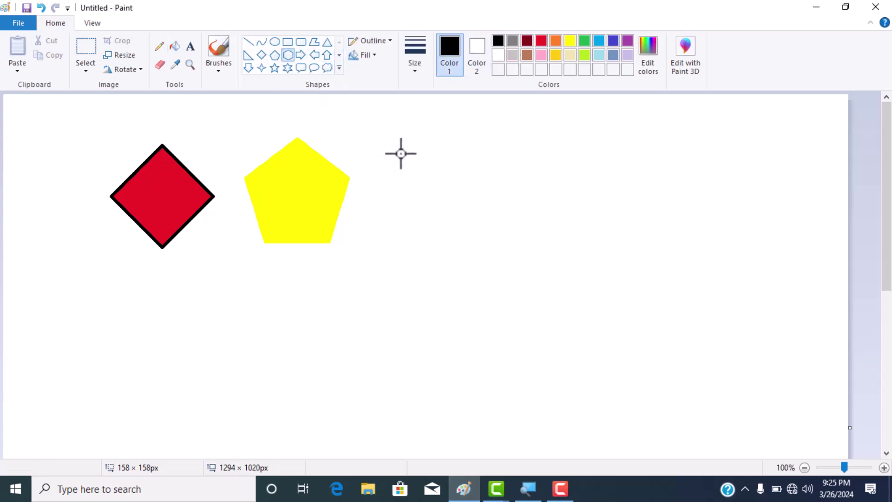
drag(404, 148, 497, 239)
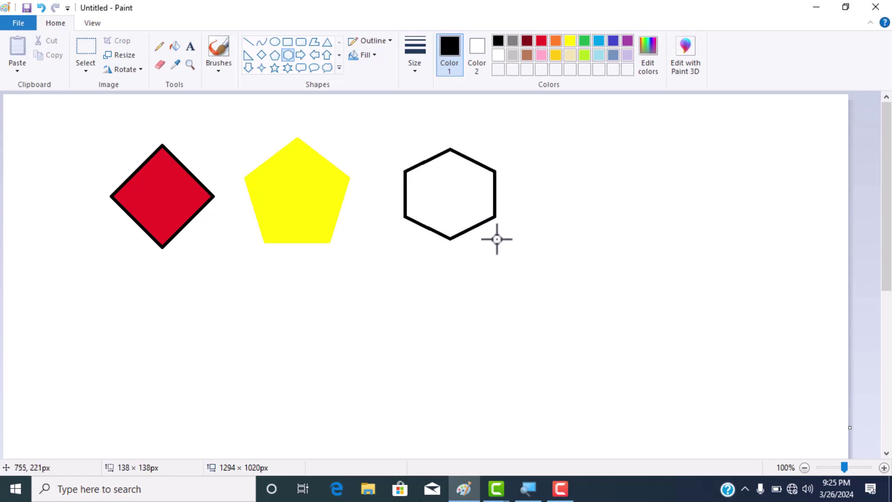
click(179, 46)
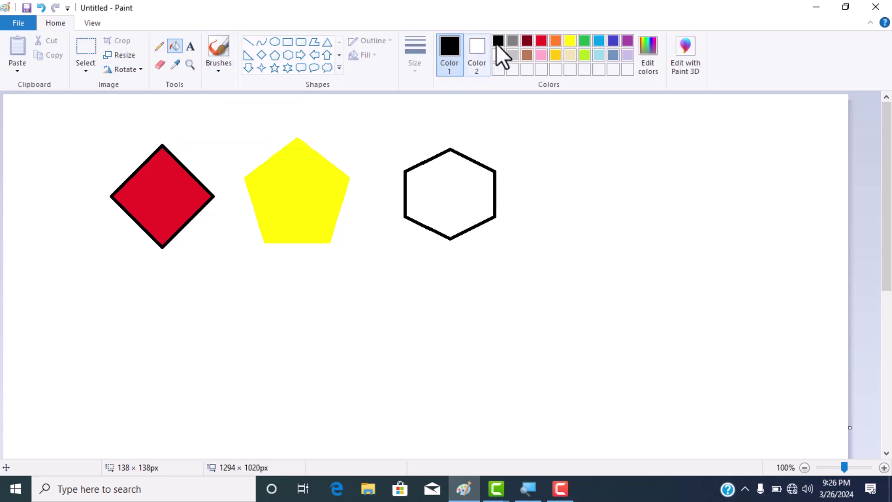
click(542, 55)
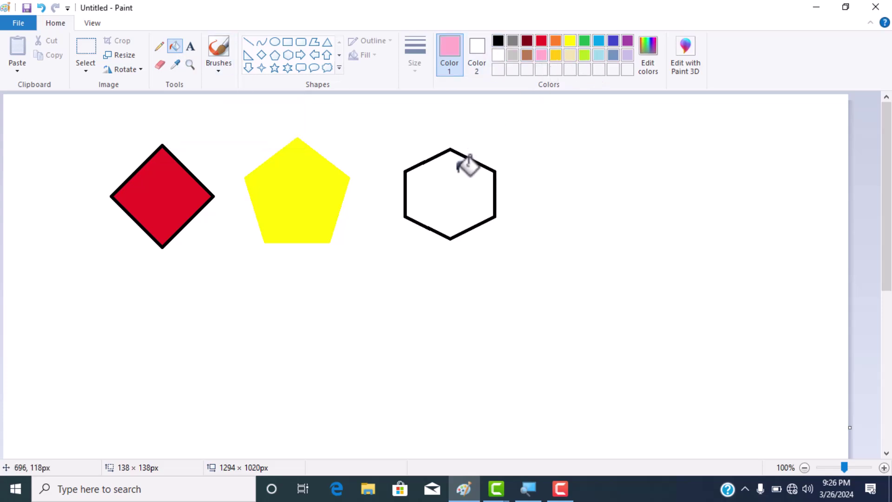
click(458, 169)
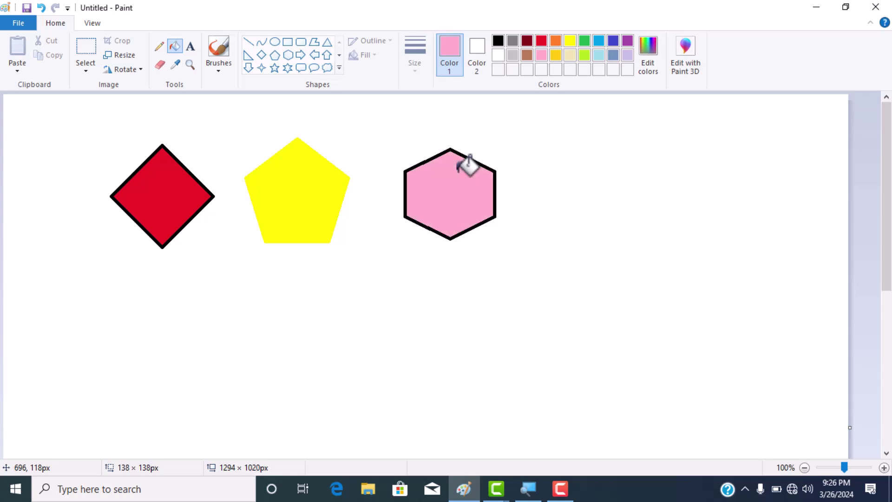
- Draw a second black-outlined diamond about 178 × 178 px right of the hexagon and move it up level with the other shapes
click(262, 55)
click(497, 40)
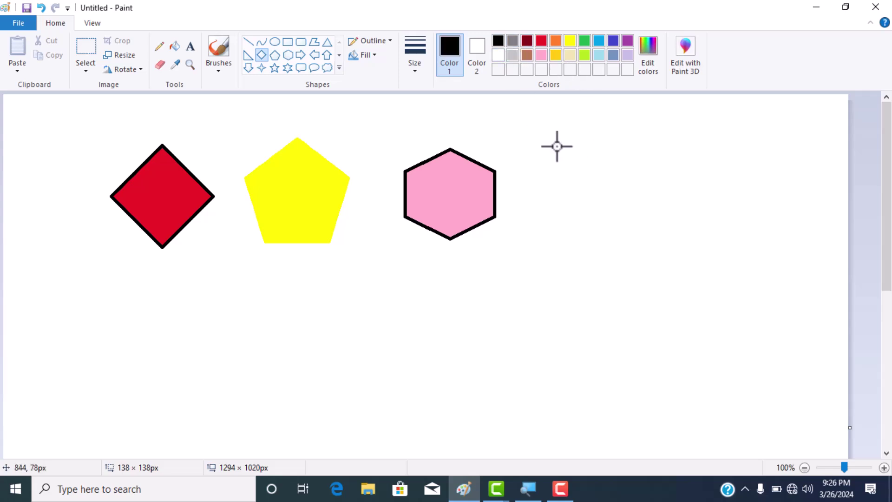
drag(567, 155, 685, 271)
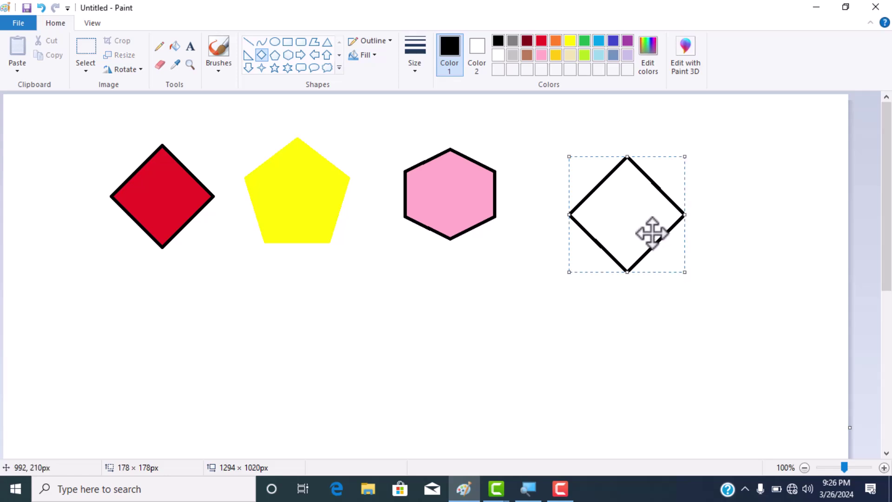
drag(649, 232, 641, 210)
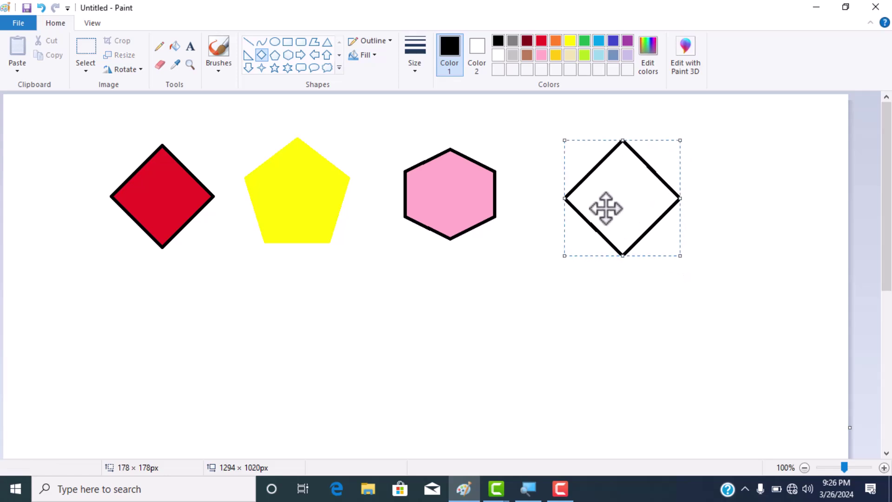
- Divide the unfilled diamond into quarters with a centred vertical line about 171 px long and a horizontal line about 173 px long
click(248, 40)
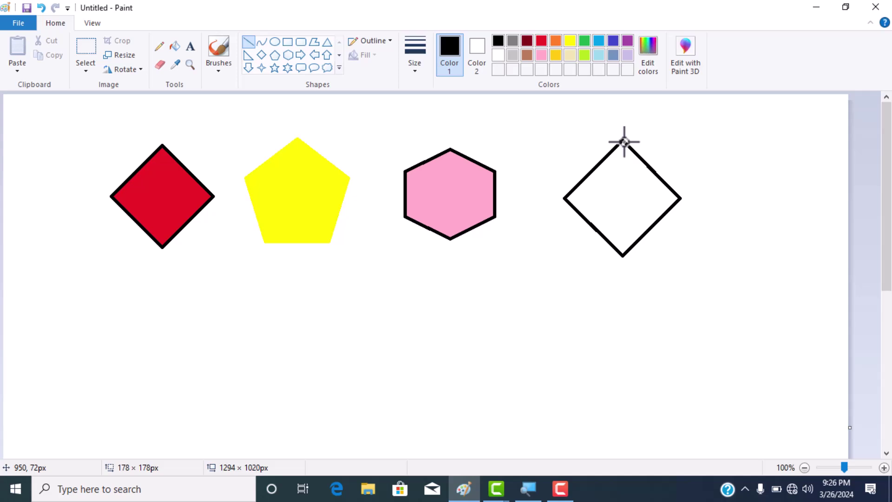
drag(624, 142, 638, 252)
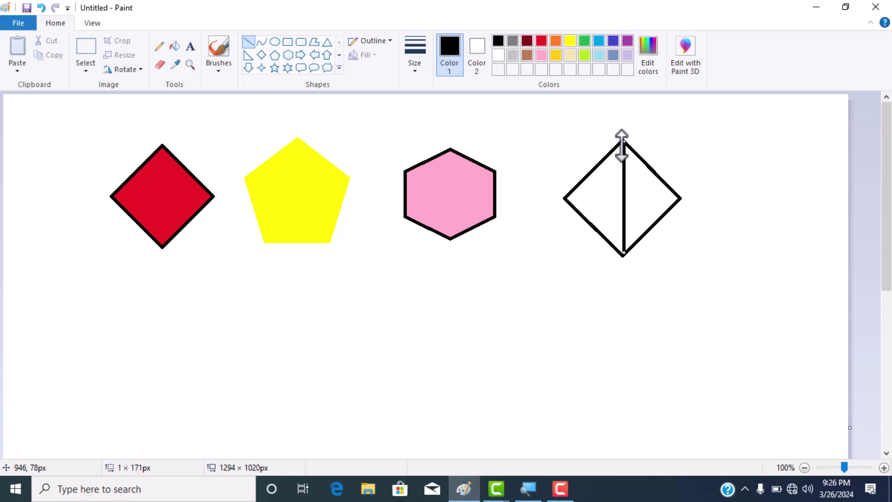
key(Left)
key(Left)
key(Left)
key(Left)
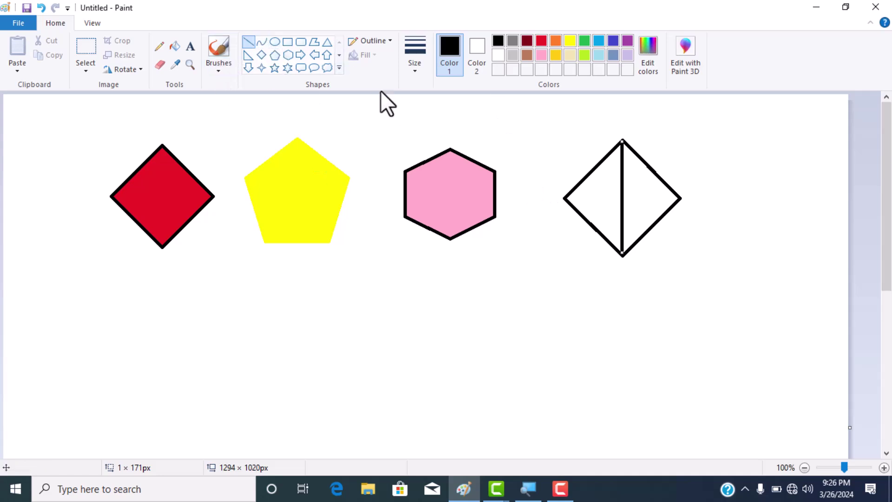
click(260, 41)
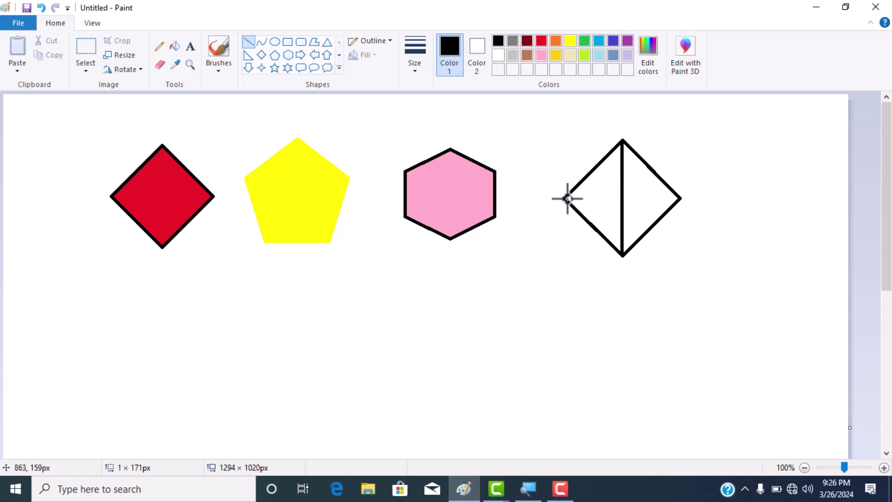
drag(567, 198, 679, 197)
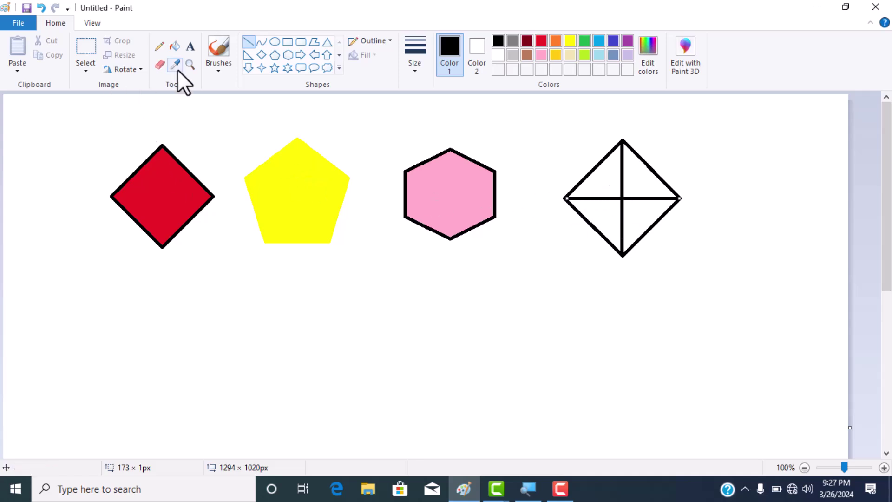
- Fill the divided diamond's upper-left quarter with red and its upper-right quarter with green
click(177, 46)
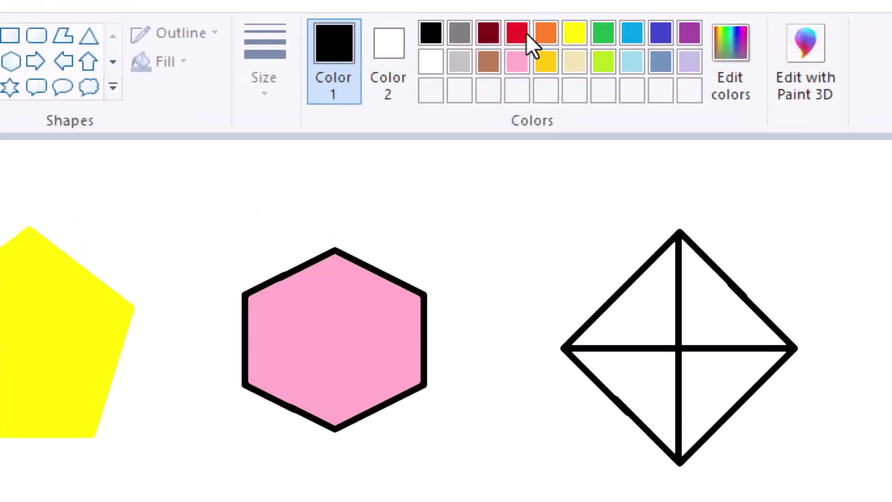
click(530, 41)
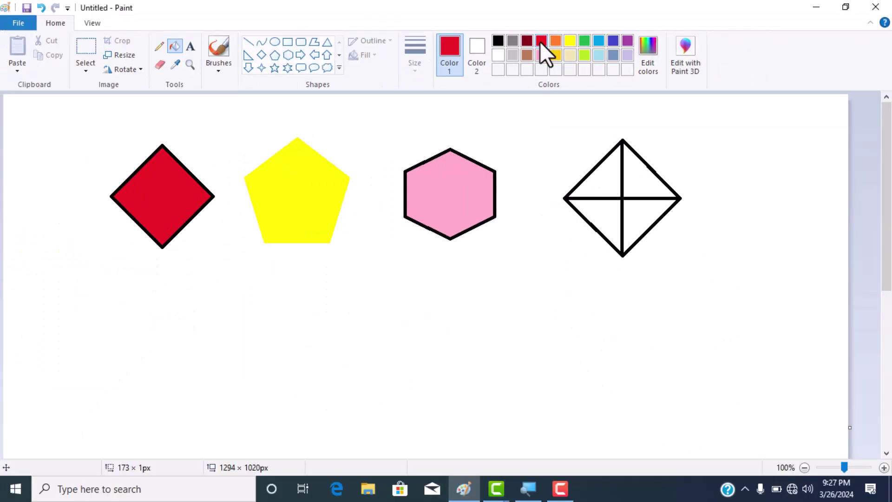
click(613, 177)
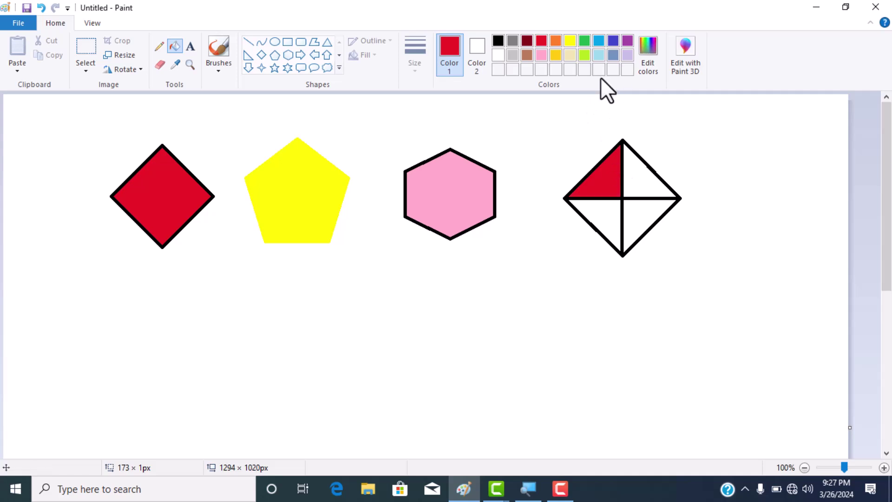
click(584, 41)
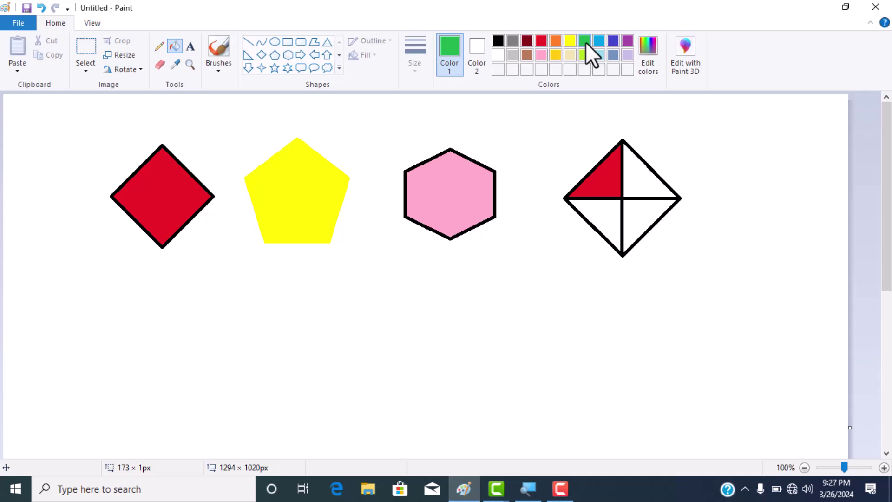
click(646, 176)
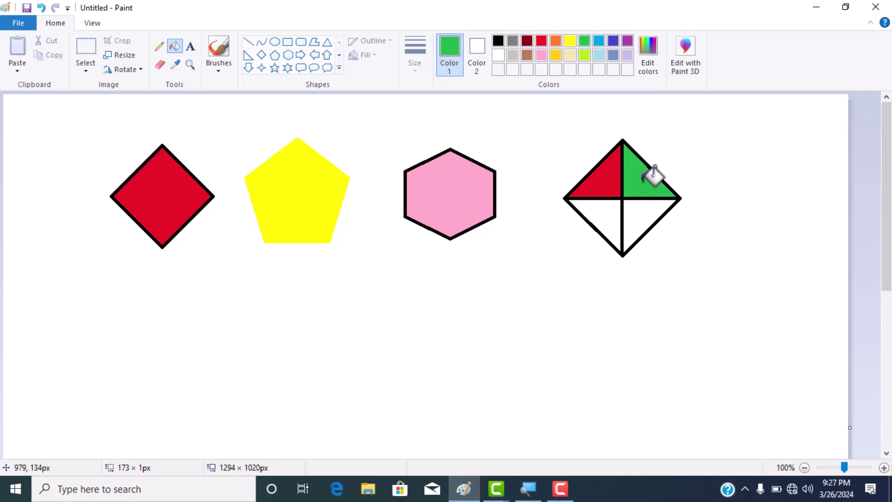
- Fill the divided diamond's lower-right quarter with indigo and its lower-left quarter with orange
click(613, 40)
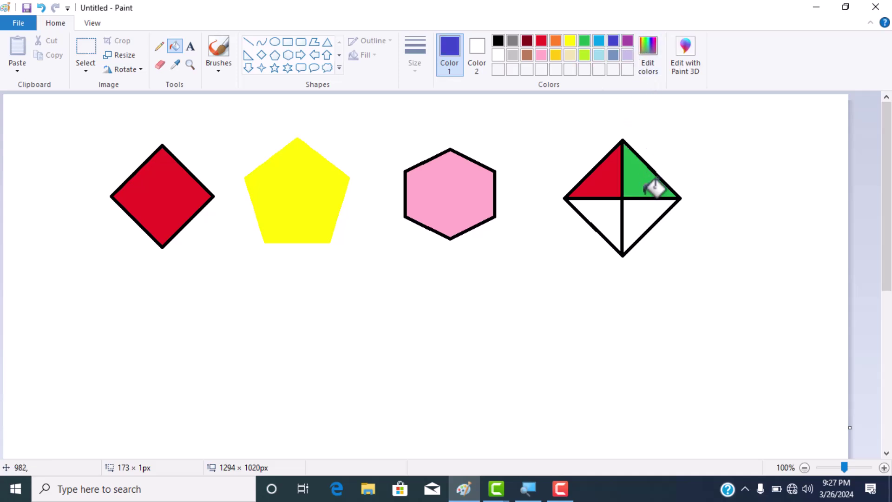
click(648, 211)
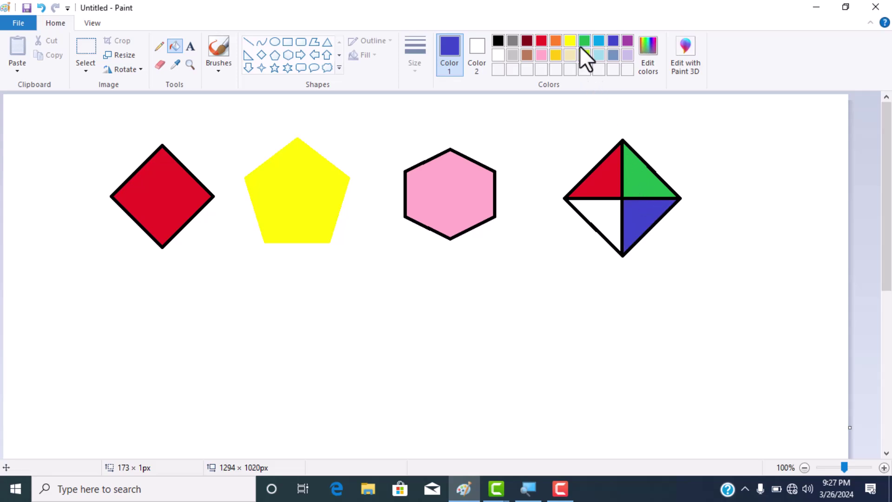
click(555, 45)
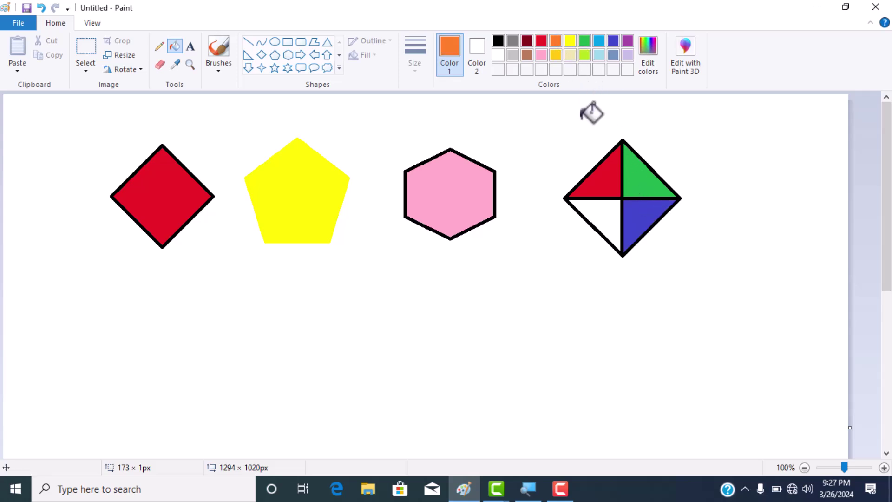
click(611, 212)
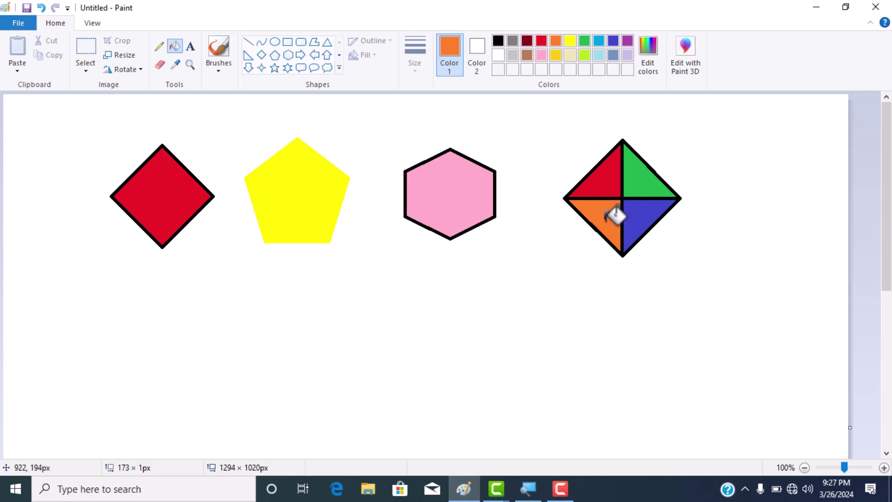
- Draw a black-outlined rectangle about 308 × 222 px below the red diamond and the yellow pentagon
scroll(616, 212, down, 2)
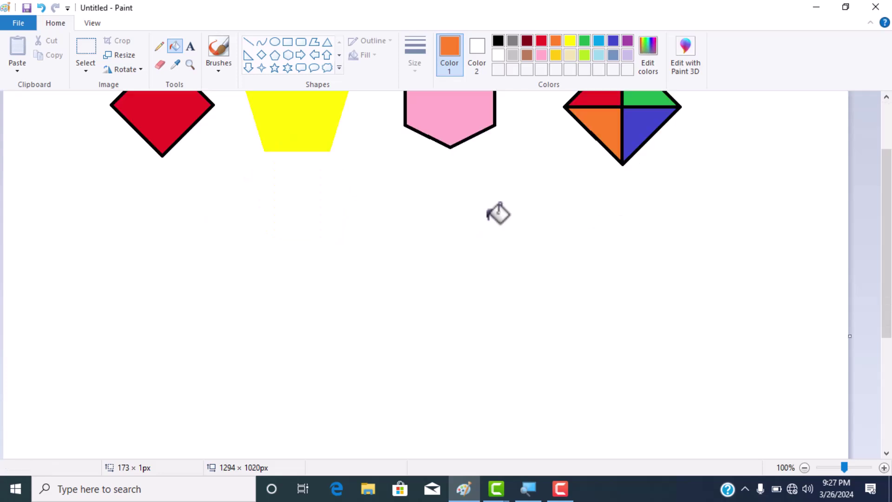
click(288, 42)
click(498, 41)
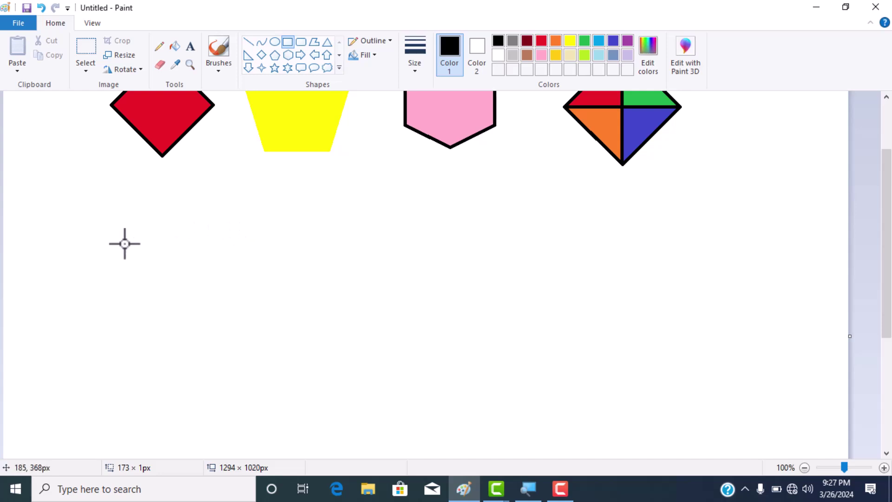
drag(125, 243, 240, 305)
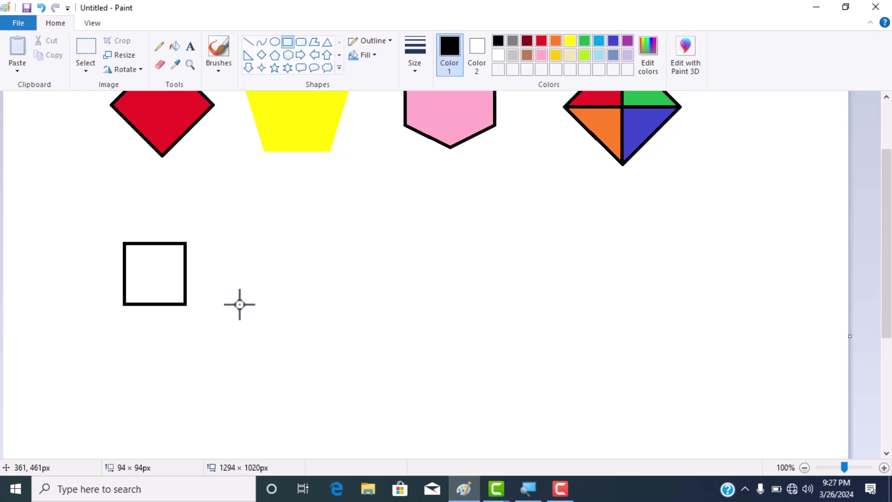
drag(240, 304, 326, 388)
drag(287, 350, 241, 311)
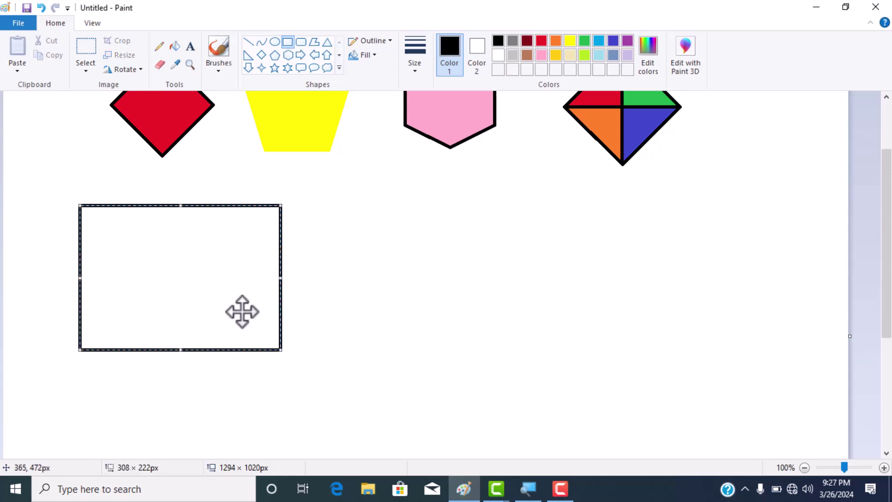
- Inside the large rectangle, draw two upright door rectangles about 42 × 114 px on its bottom edge and a 102 × 41 px rectangle near its top
click(299, 43)
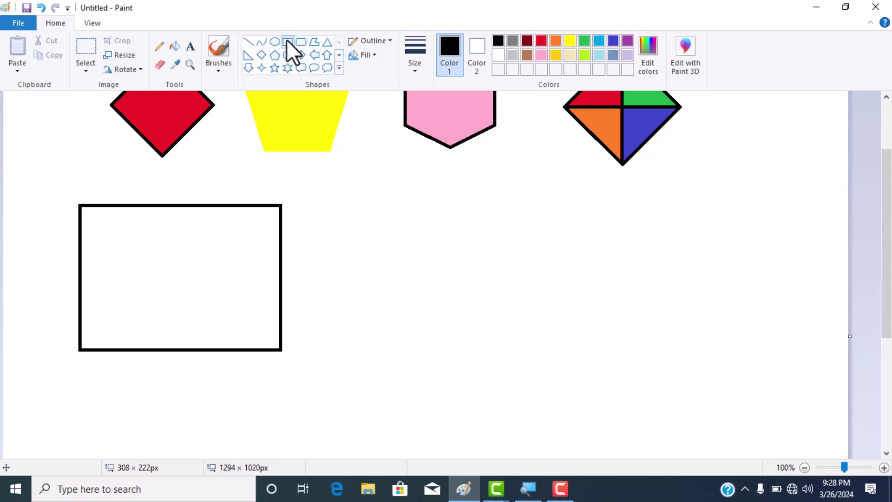
click(287, 42)
drag(120, 280, 148, 351)
drag(207, 277, 234, 352)
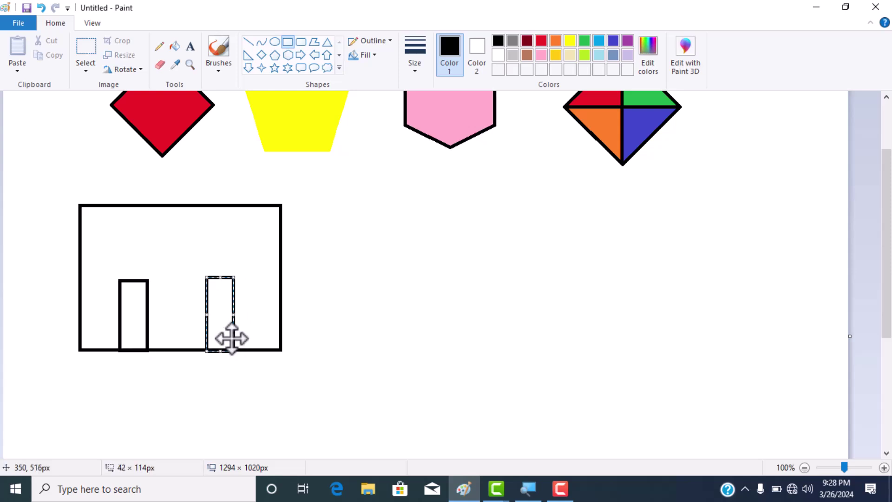
drag(150, 224, 217, 251)
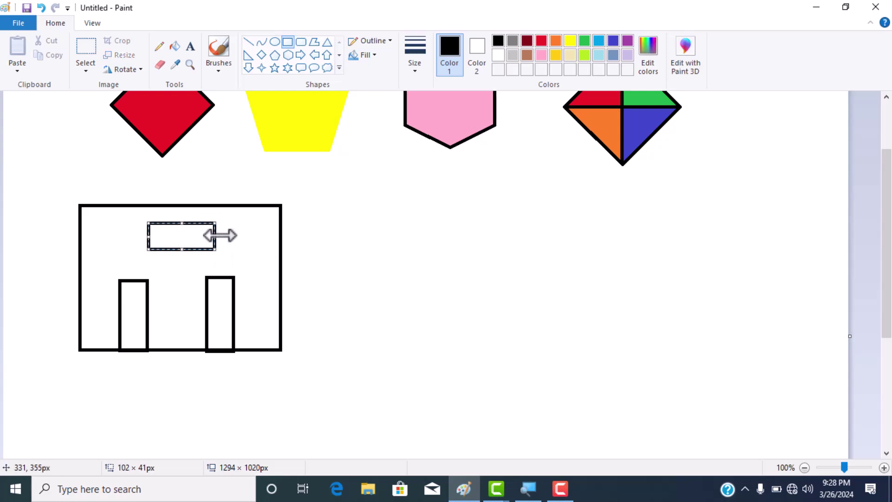
- Fill the small upper rectangle with red and the large rectangle around it with yellow
click(174, 48)
click(541, 41)
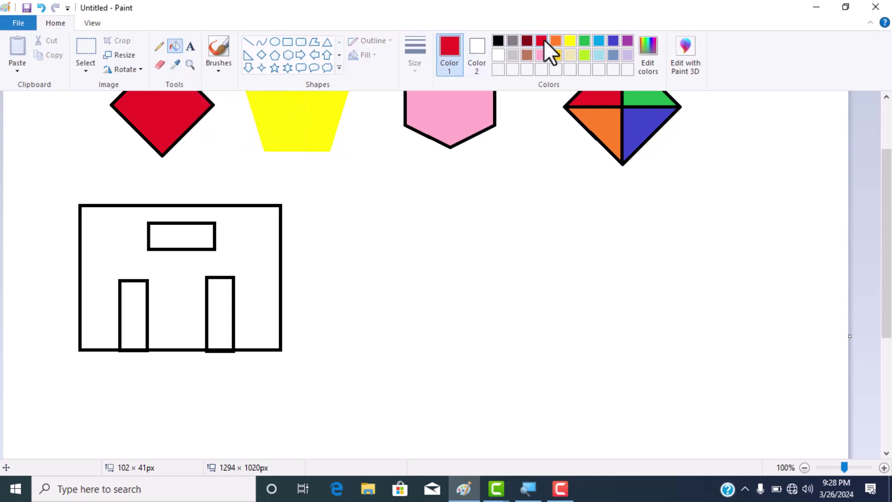
click(178, 236)
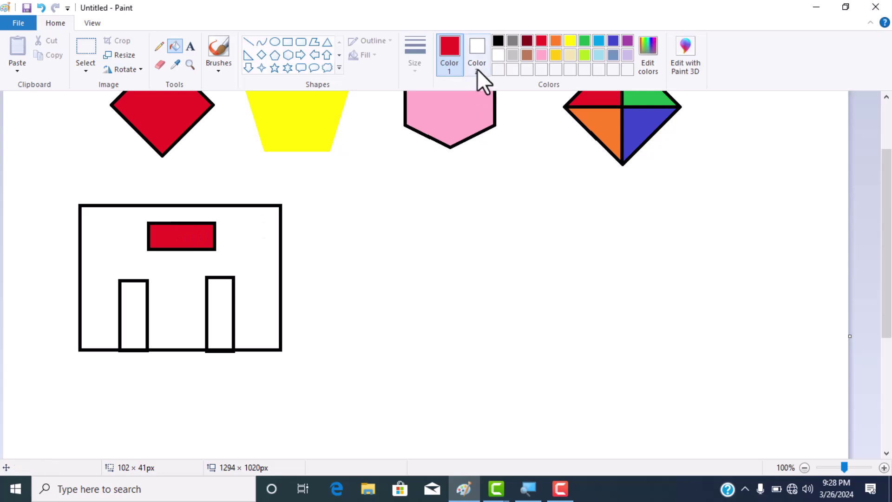
click(568, 41)
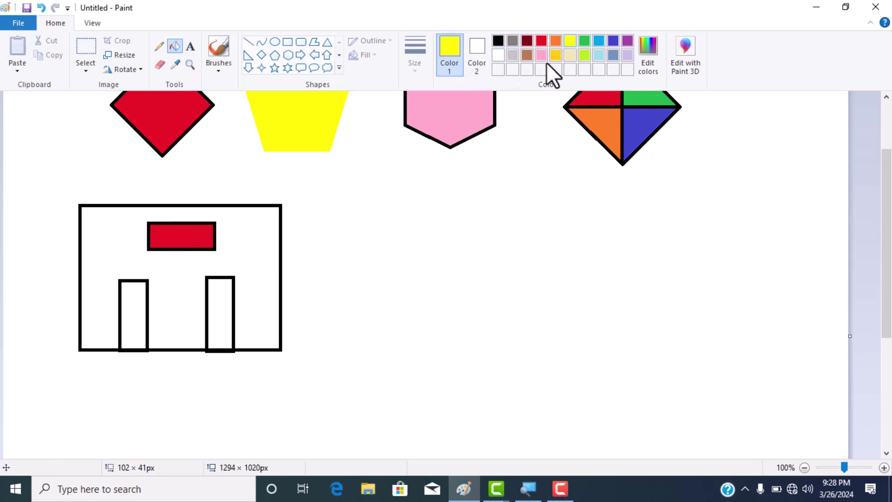
click(256, 232)
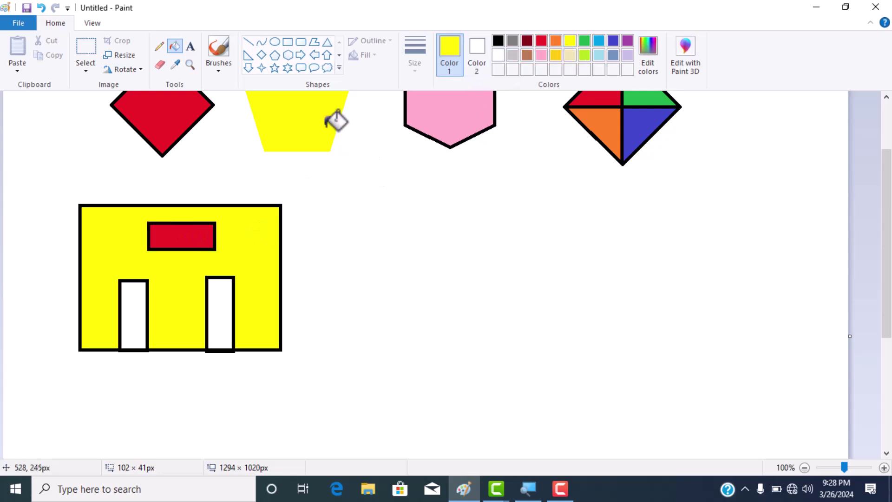
- Draw a black-outlined rectangle to the right of the yellow one, shift it down and enlarge it to about 382 × 222 px
click(291, 42)
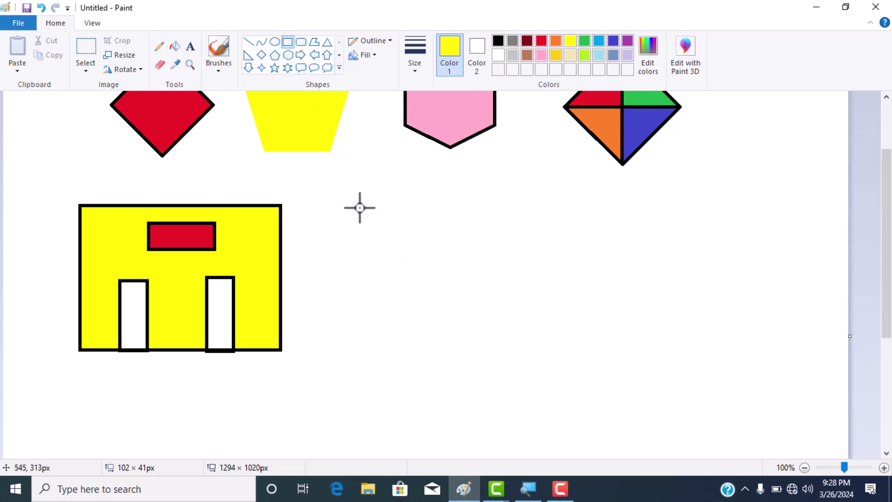
drag(360, 208, 561, 346)
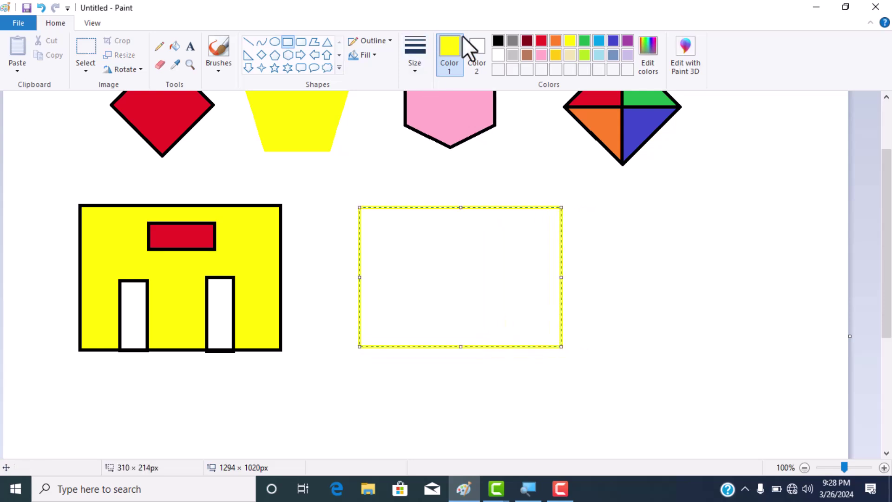
click(497, 41)
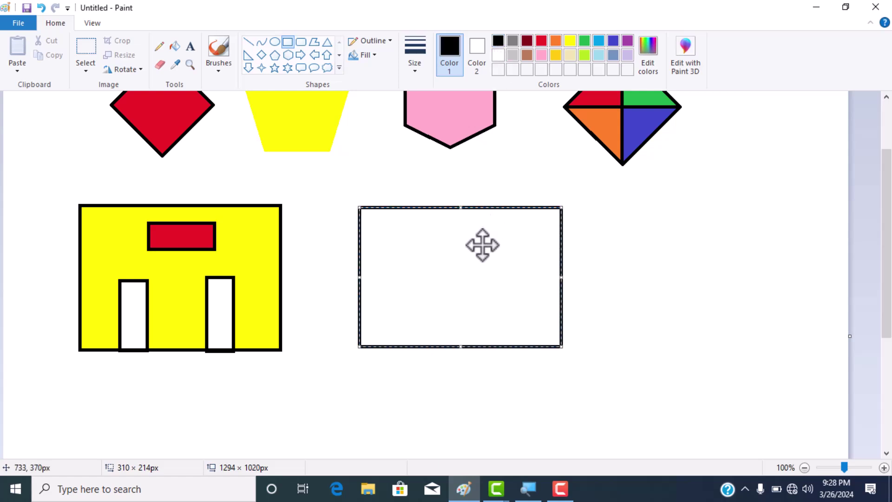
drag(493, 247, 532, 289)
drag(611, 320, 658, 332)
drag(536, 252, 534, 245)
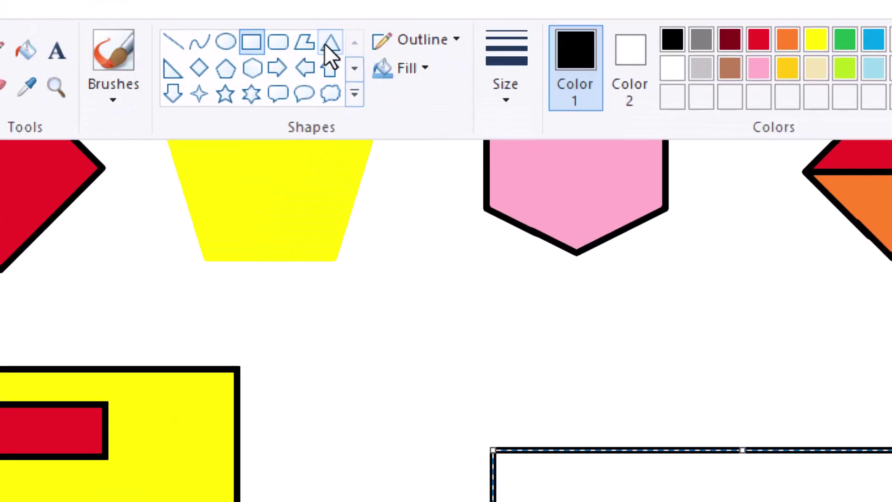
- Draw a black-outlined triangle as a roof on the unfilled rectangle and fit it to the rectangle's width, about 385 × 158 px
click(325, 43)
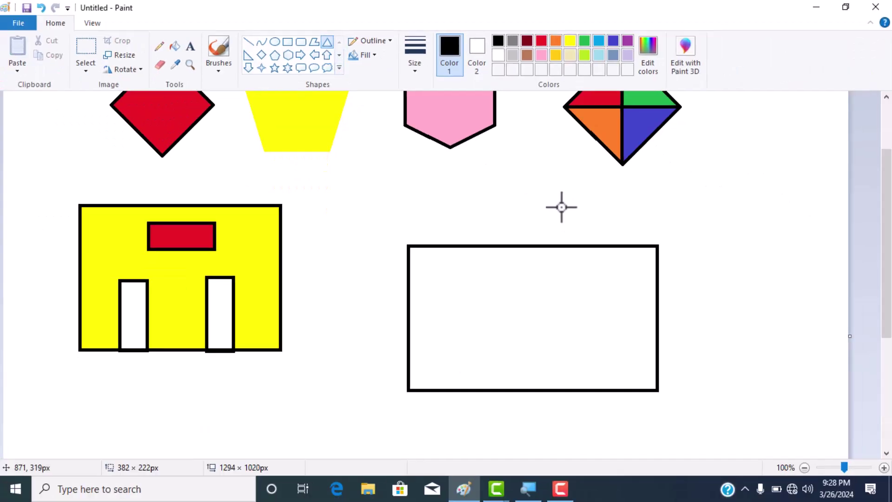
drag(445, 145, 660, 247)
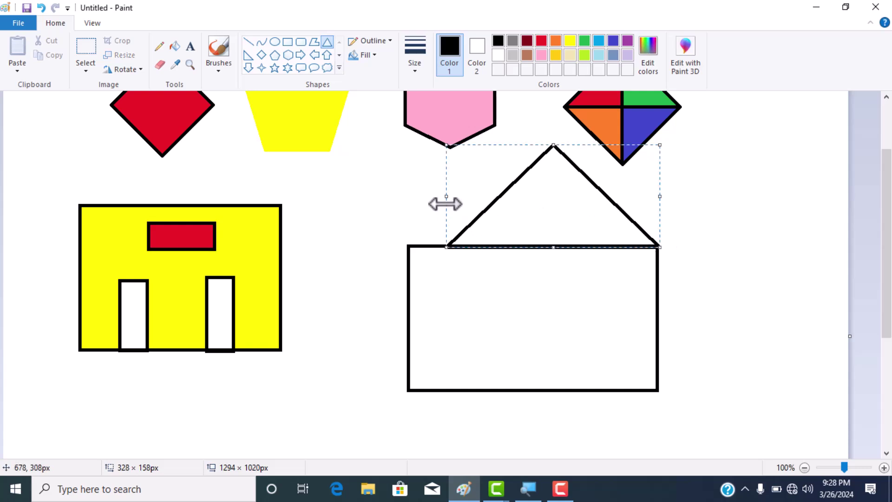
drag(445, 199, 408, 200)
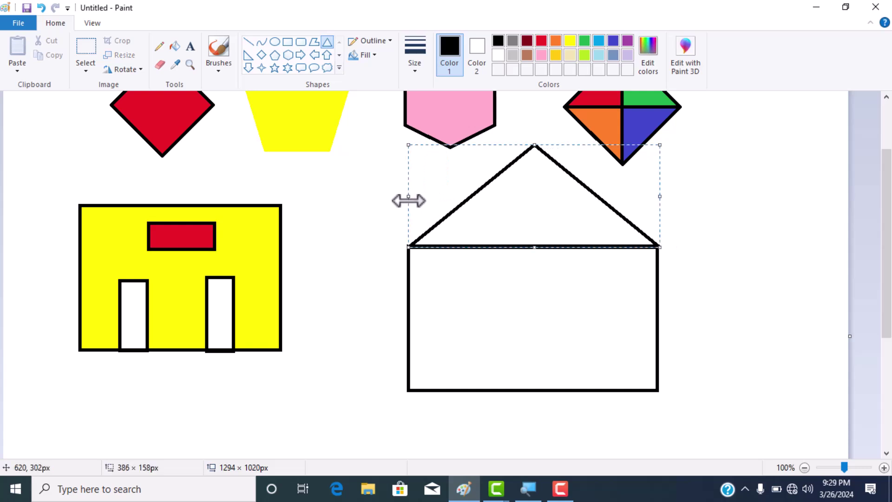
mouse_move(660, 199)
mouse_down()
mouse_move(651, 197)
mouse_move(657, 201)
mouse_up()
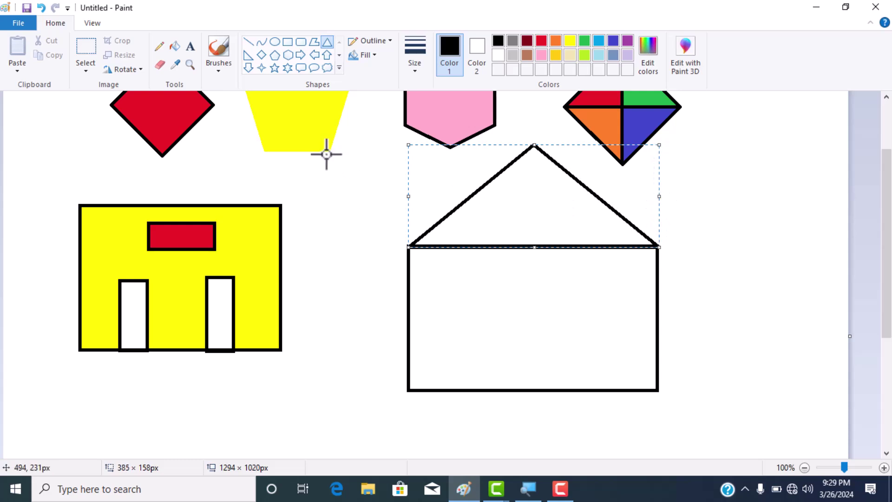
- Erase the horizontal line between the triangular roof and the rectangle below it with an enlarged eraser
click(159, 65)
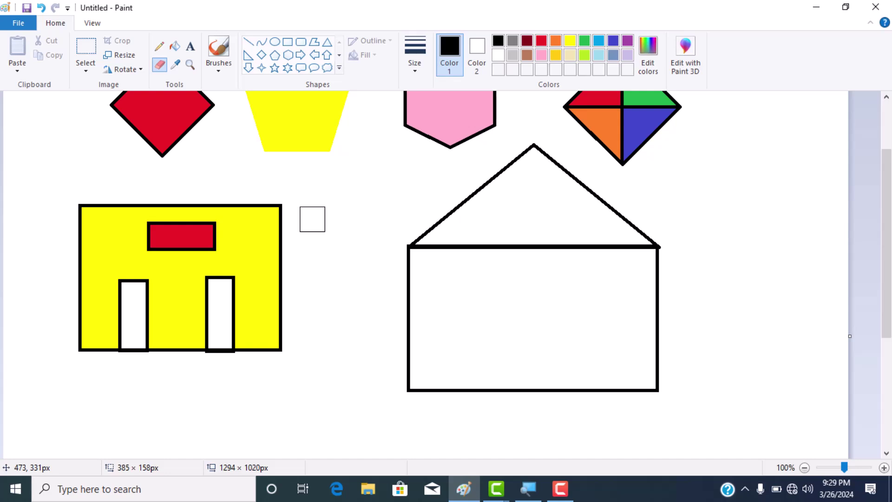
key(ctrl+minus)
key(ctrl+minus)
key(ctrl+minus)
key(ctrl+minus)
key(ctrl+plus)
key(ctrl+plus)
key(ctrl+plus)
key(ctrl+plus)
key(ctrl+plus)
key(ctrl+plus)
key(ctrl+plus)
key(ctrl+plus)
key(ctrl+plus)
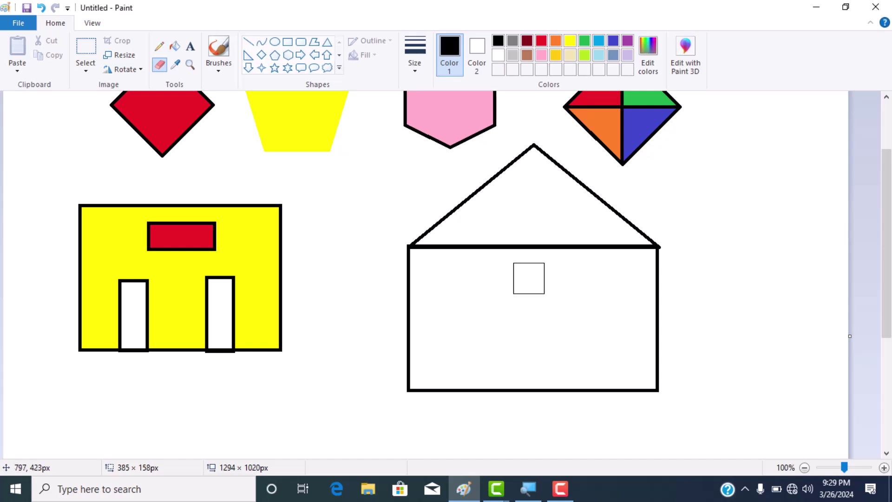
mouse_move(431, 260)
mouse_down()
mouse_move(565, 246)
mouse_move(635, 257)
mouse_up()
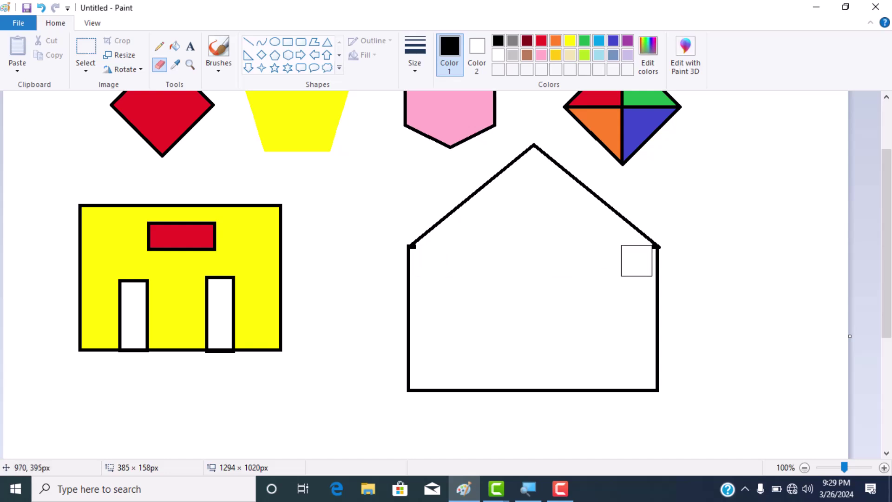
- Draw a centred rectangle about 228 × 203 px on the house's bottom edge and give it the second-thinnest outline
click(293, 42)
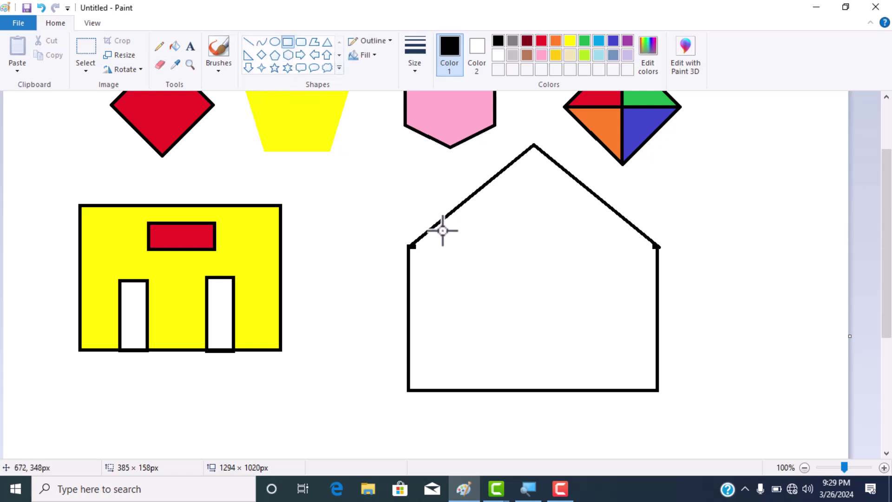
mouse_move(458, 257)
mouse_down()
mouse_move(567, 339)
mouse_move(608, 391)
mouse_up()
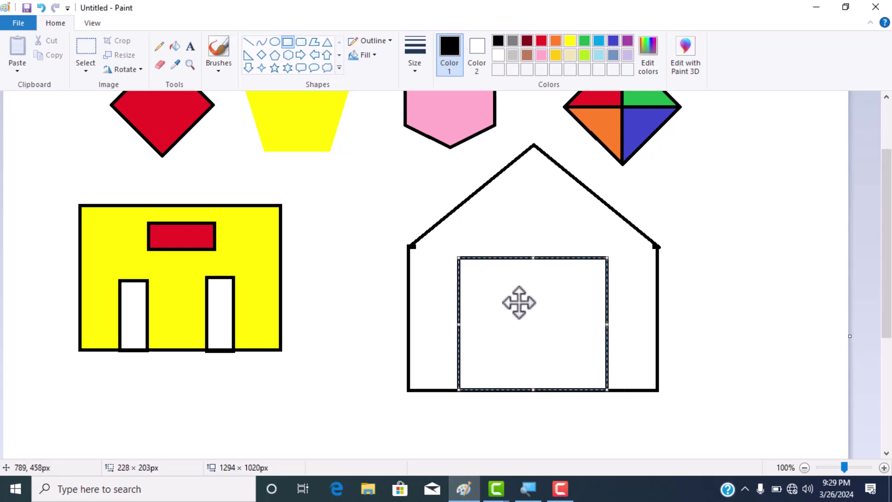
click(416, 67)
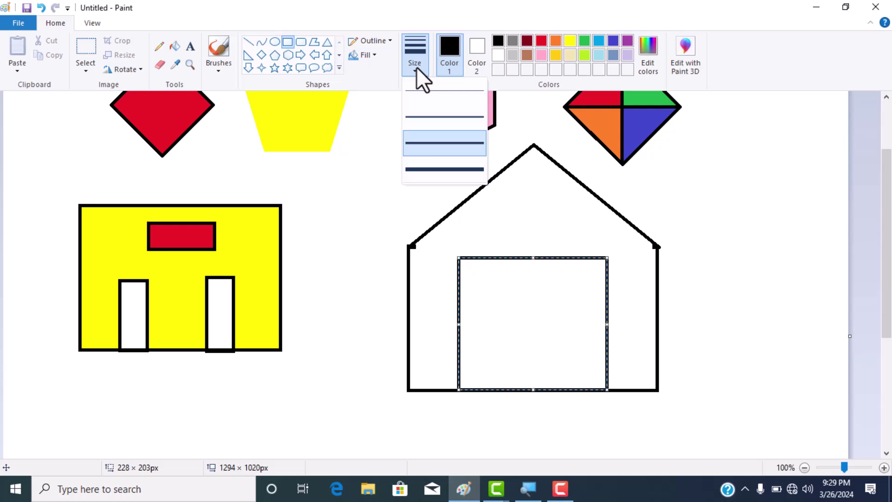
click(432, 116)
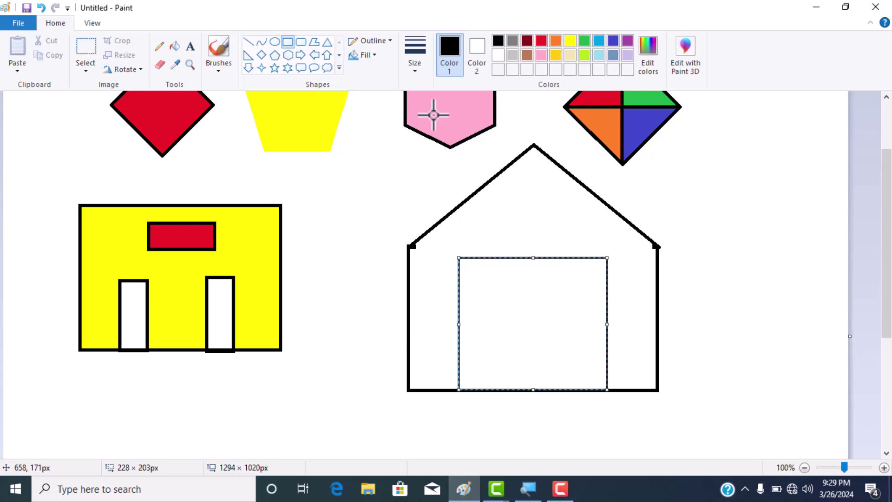
- Draw a nested rectangle about 199 × 193 px within the house's thin frame and a door about 66 × 125 px at its bottom centre
click(293, 42)
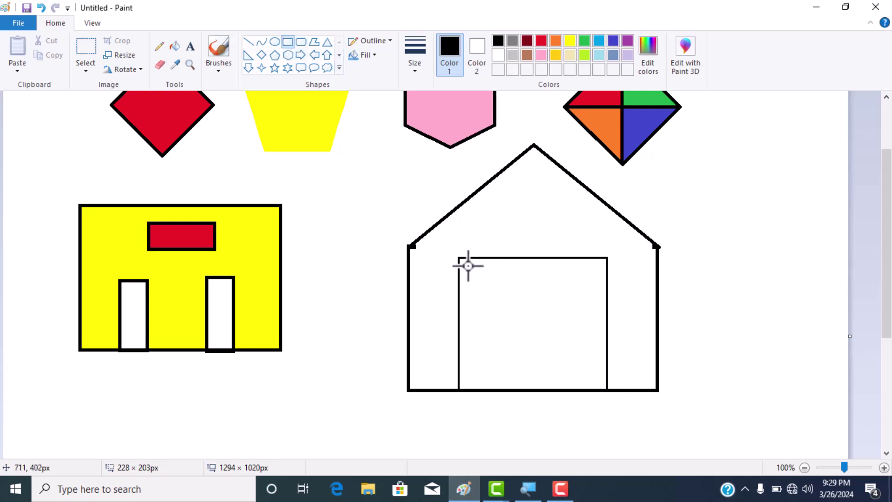
drag(468, 266, 597, 391)
scroll(550, 353, down, 2)
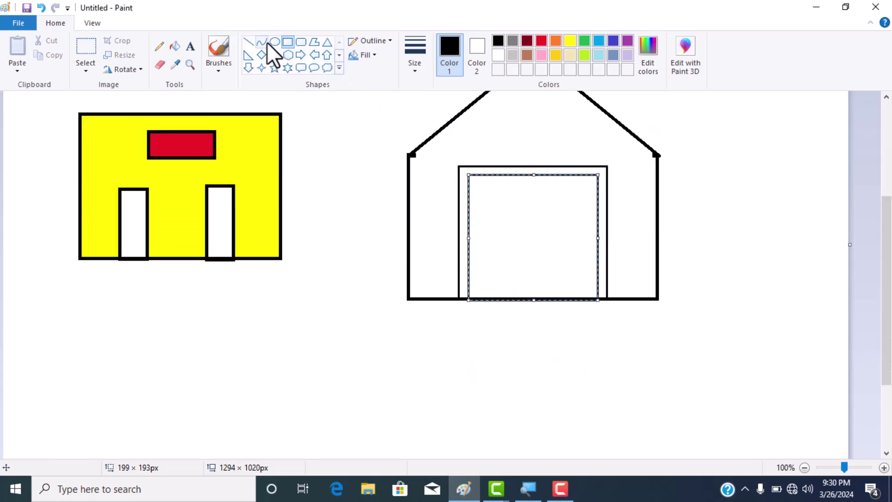
click(286, 42)
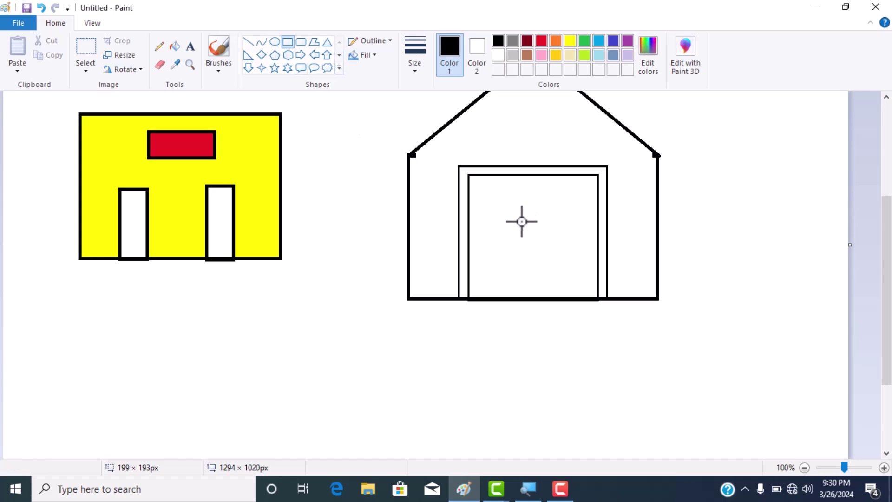
drag(513, 214, 556, 297)
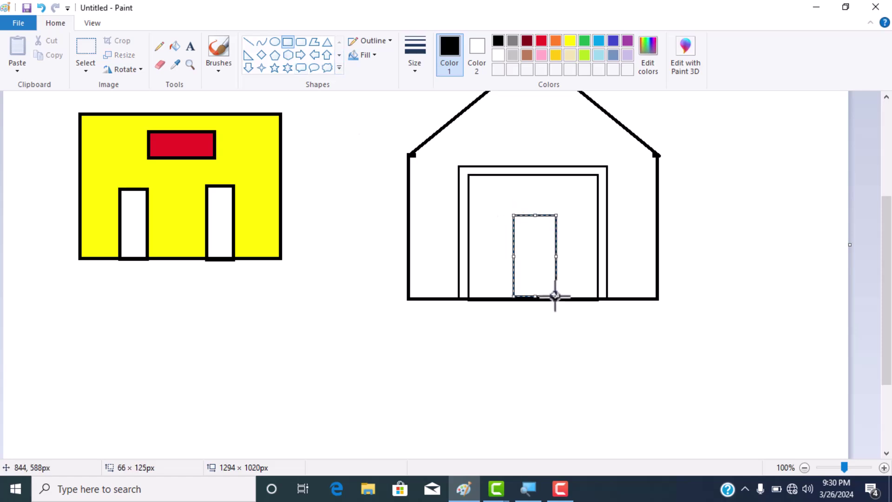
click(286, 43)
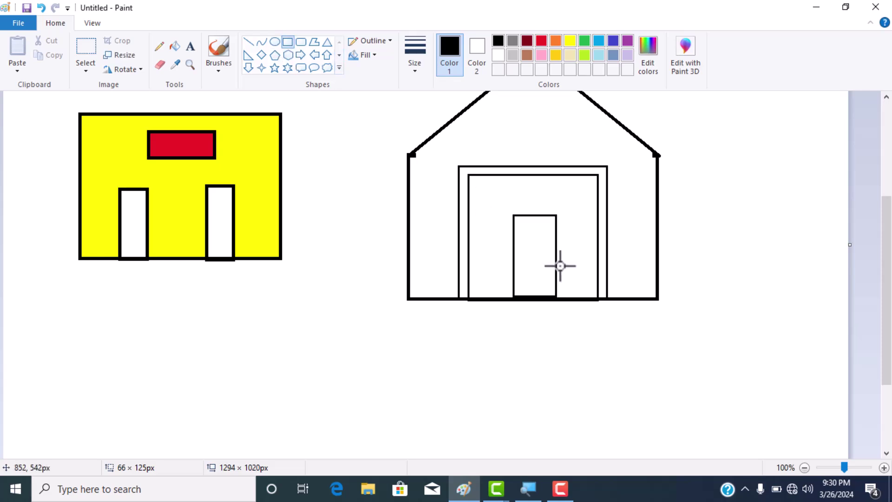
- Draw an inner door rectangle about 43 × 121 px inside the house's door and a doorstep rectangle about 124 × 34 px beneath the house
drag(525, 224, 549, 300)
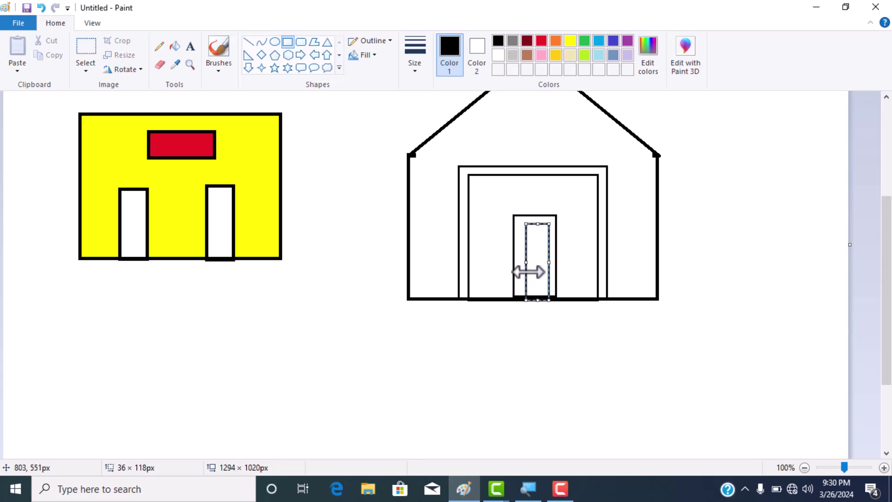
drag(524, 263, 521, 261)
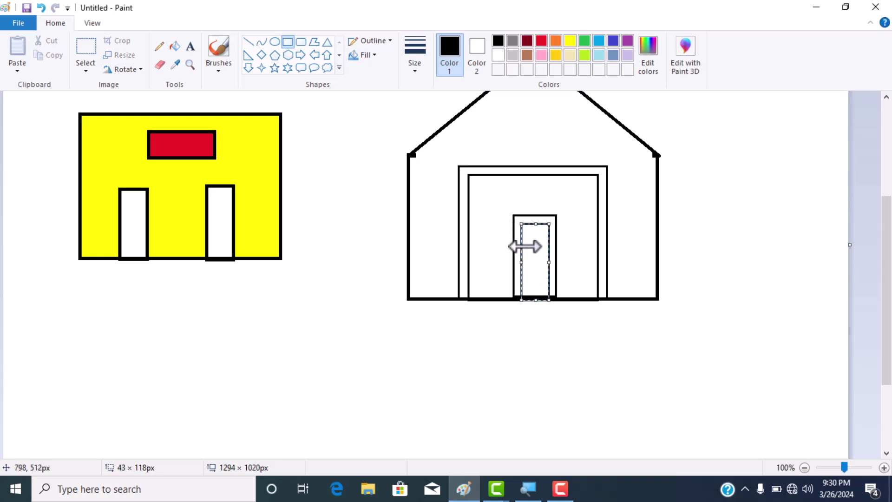
drag(532, 224, 533, 222)
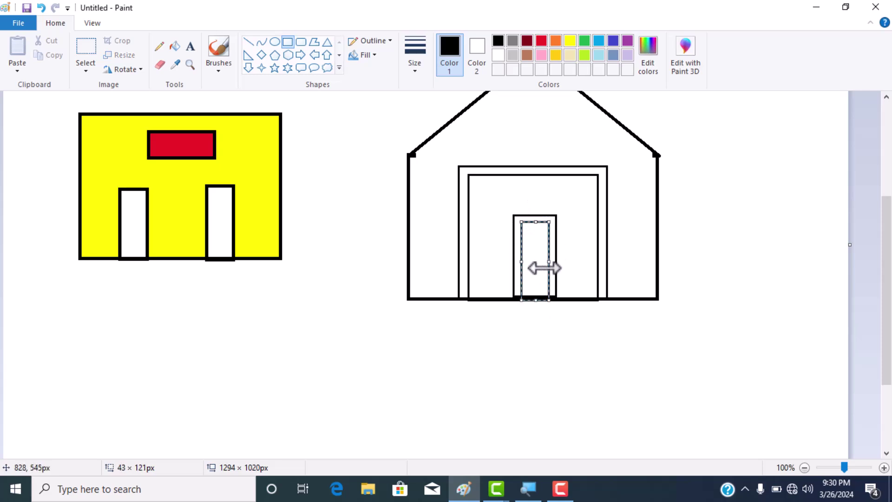
drag(500, 301, 551, 313)
- Draw a window about 139 × 43 px centred in the house's gable and split it in half with a vertical line
scroll(521, 200, up, 2)
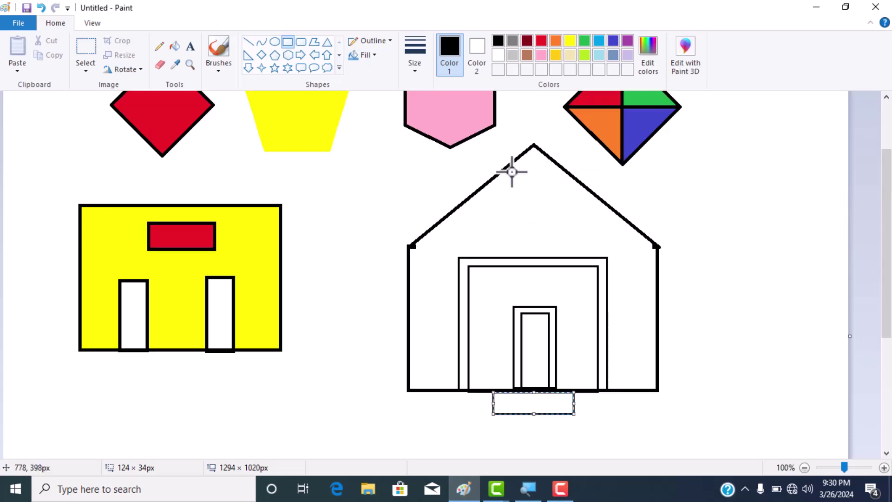
drag(495, 203, 585, 231)
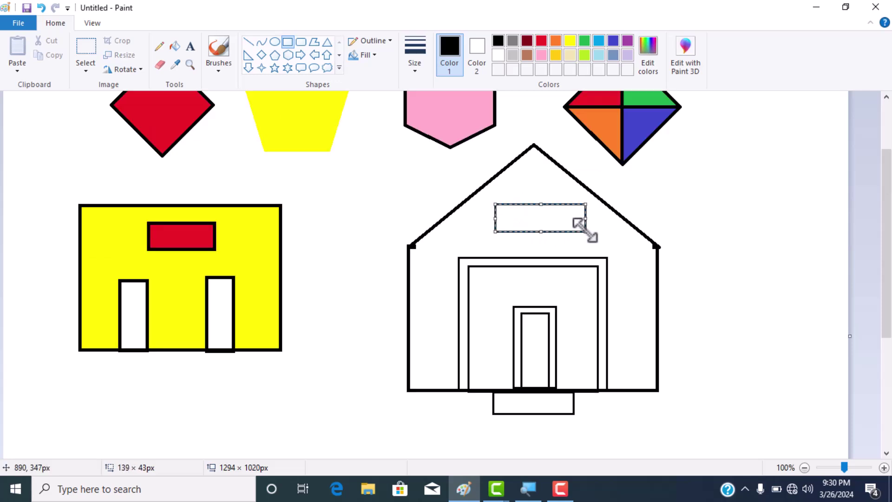
drag(562, 217, 548, 227)
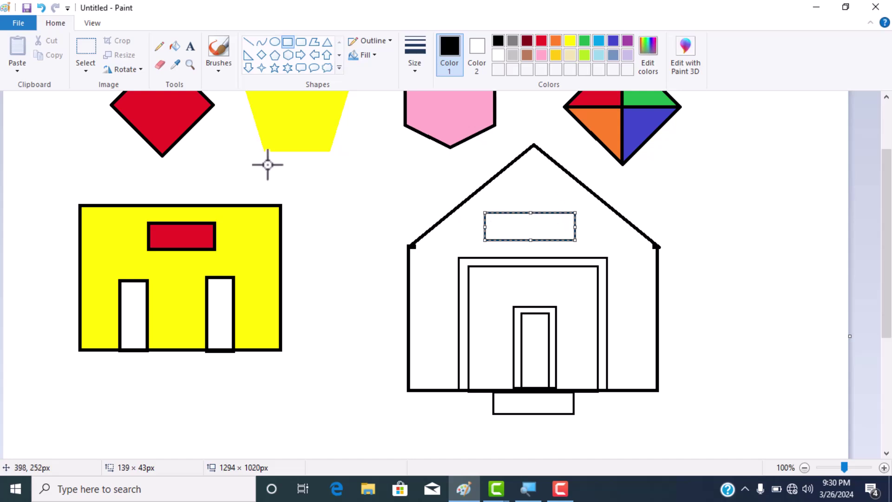
click(251, 43)
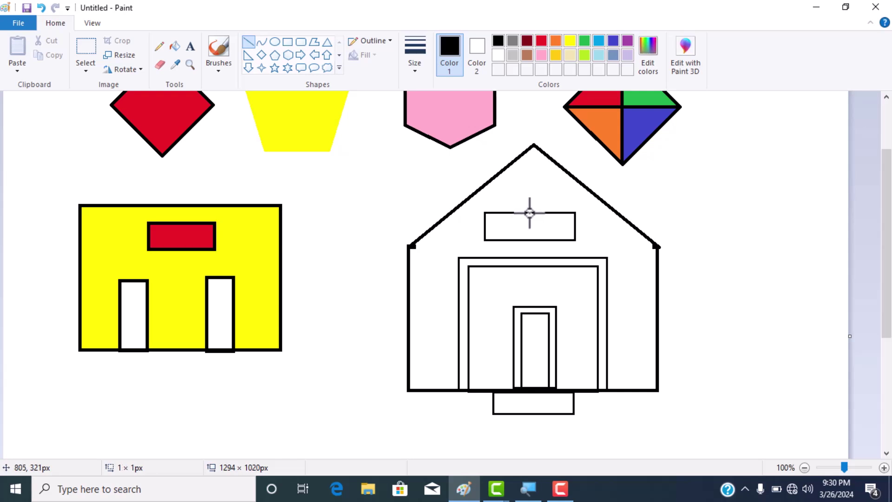
drag(530, 212, 537, 244)
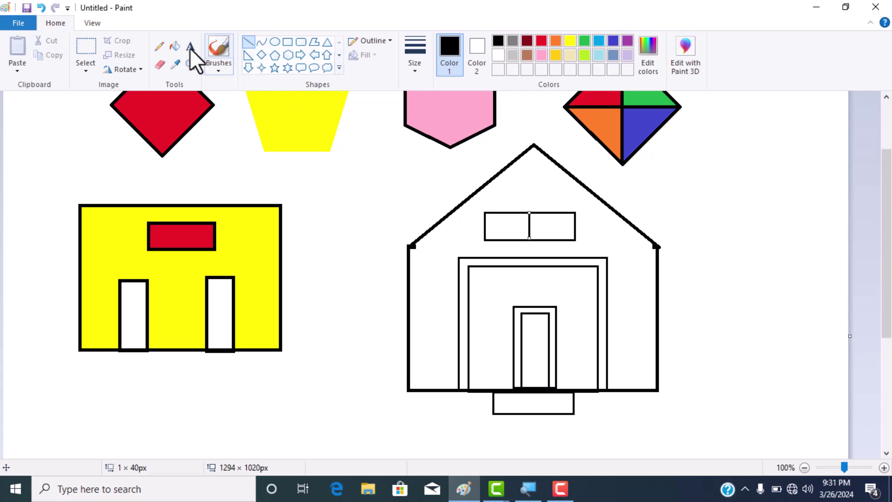
- Fill the house's walls and gable with orange, and recolour that area dark red
click(171, 49)
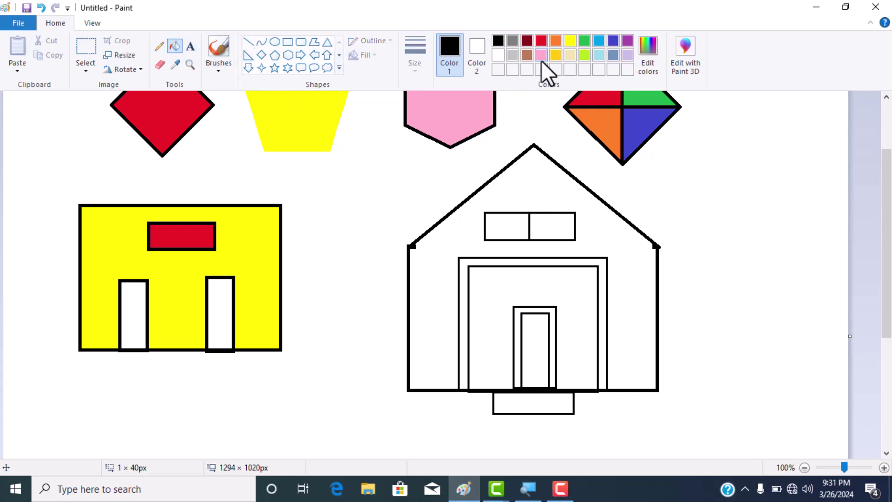
click(556, 41)
click(602, 210)
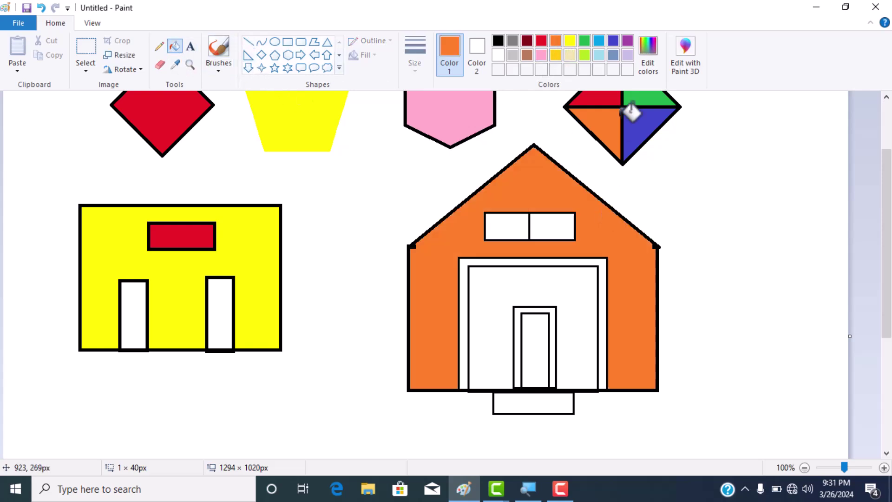
click(526, 41)
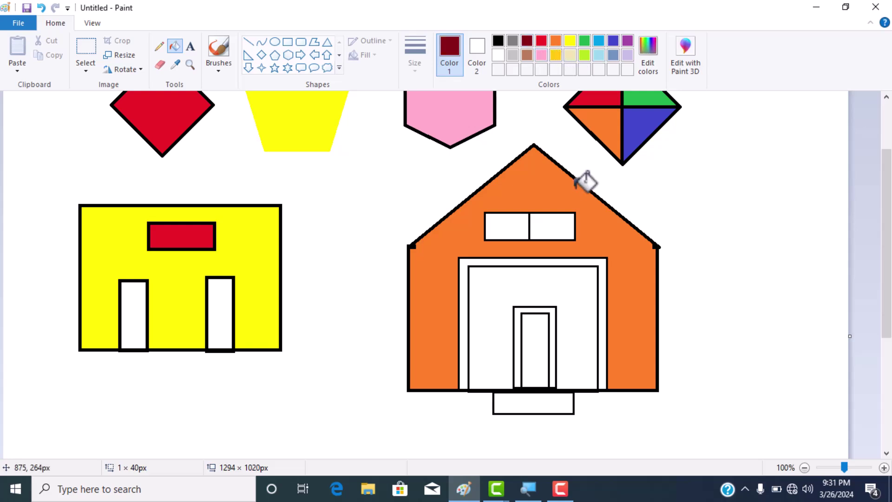
click(576, 190)
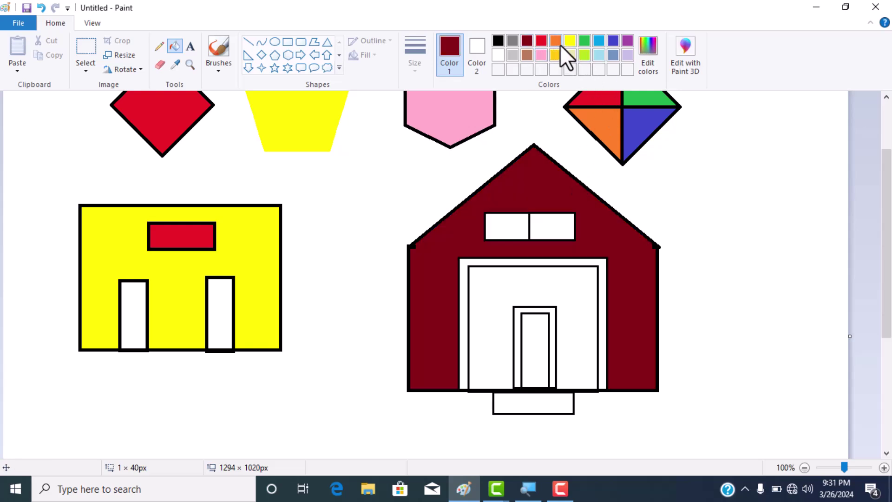
- Fill both gable window panes with orange and the outer frame band around the nested rectangle with rose pink
click(553, 218)
click(522, 225)
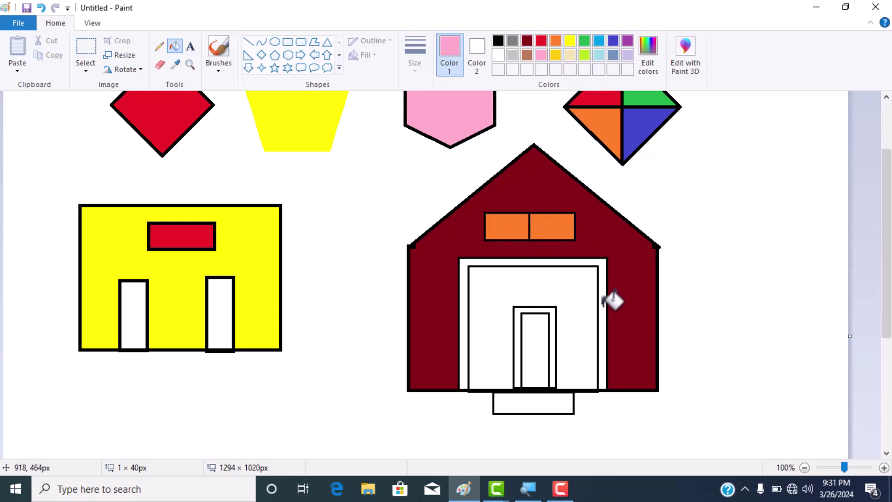
click(602, 301)
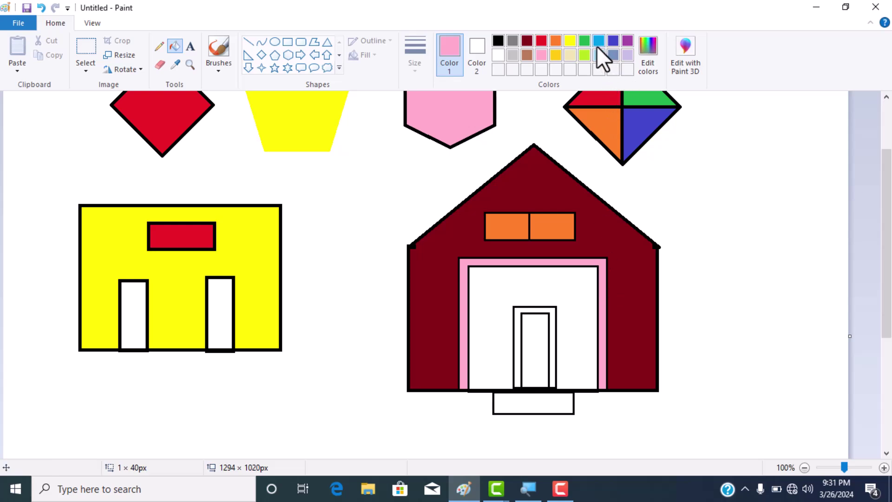
- Fill the nested rectangle around the door and the doorstep with green, and the inner door with gold
click(585, 40)
click(583, 285)
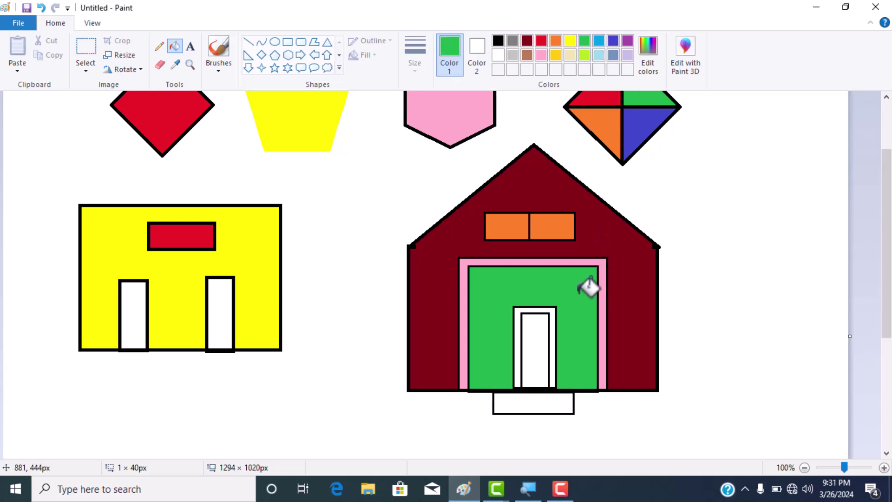
click(555, 55)
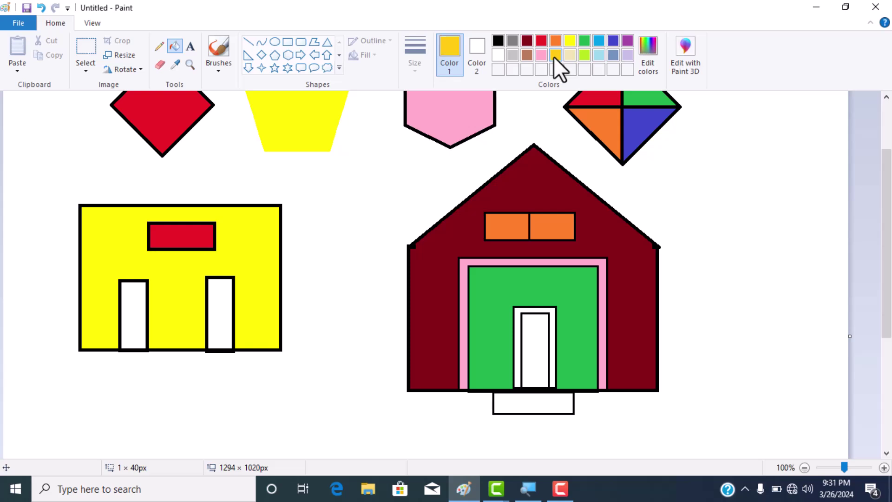
click(541, 336)
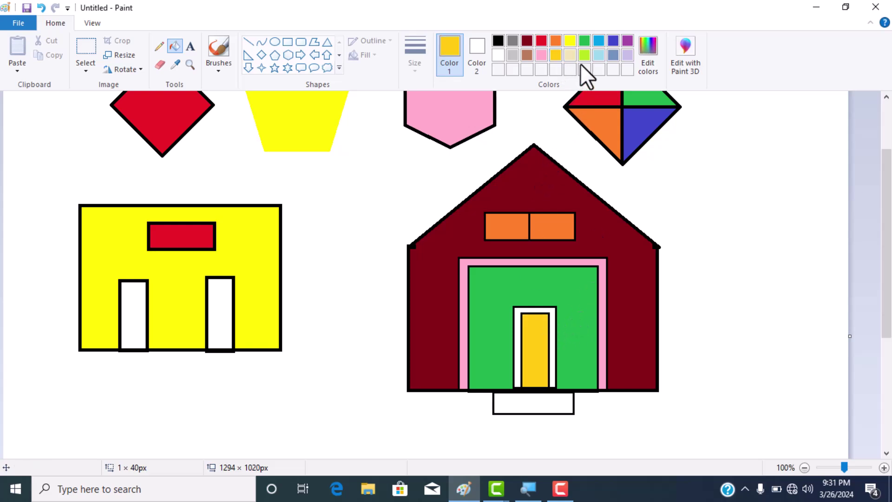
click(588, 40)
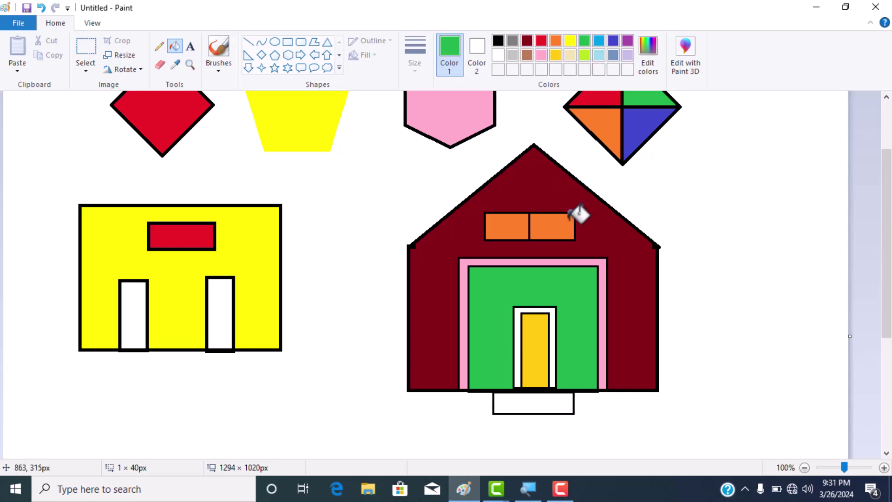
click(534, 403)
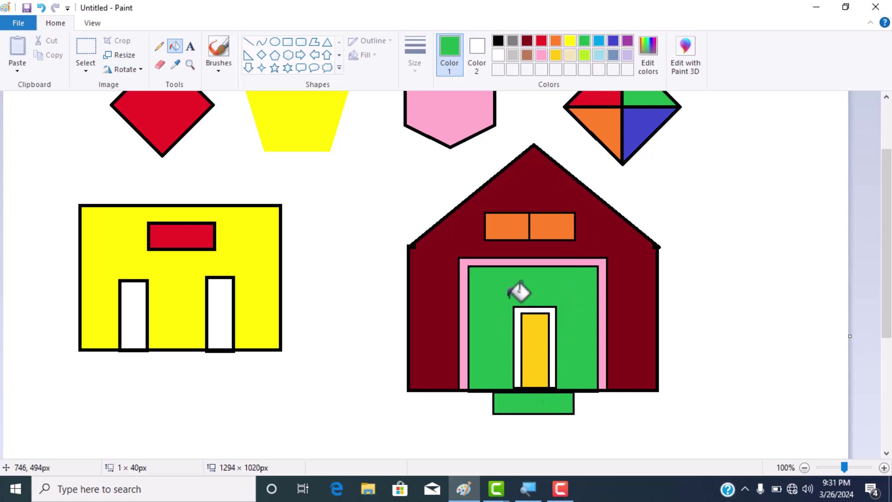
scroll(519, 320, down, 4)
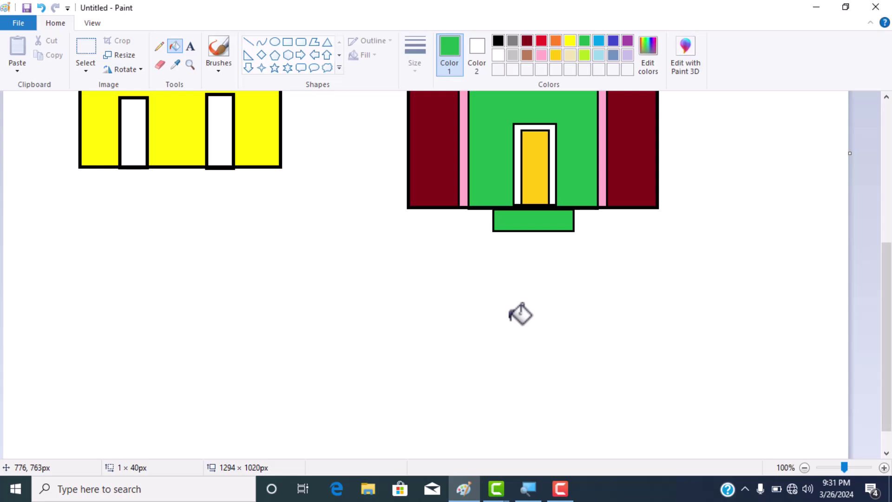
scroll(520, 314, up, 5)
scroll(519, 314, down, 6)
scroll(520, 313, up, 6)
scroll(520, 313, down, 6)
scroll(524, 316, up, 3)
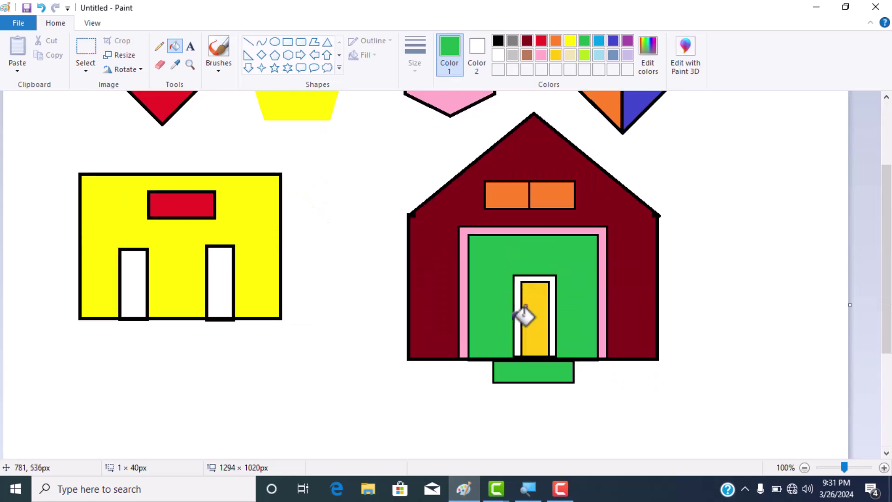
drag(885, 199, 888, 119)
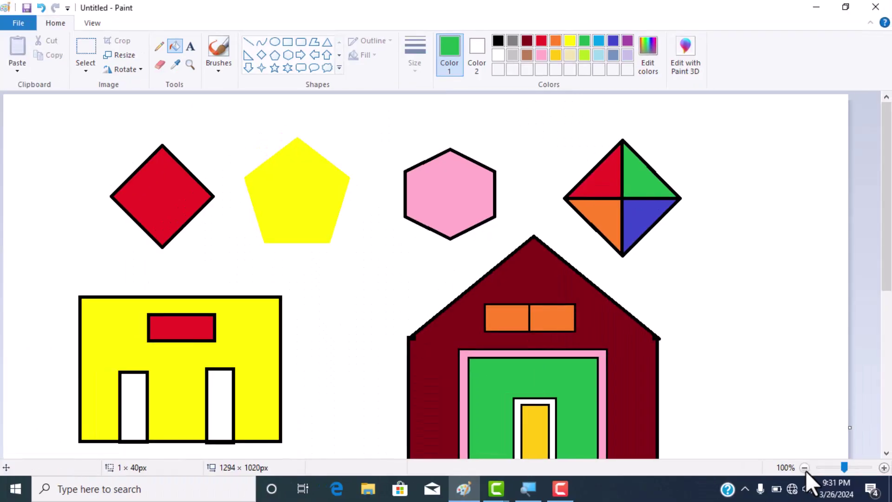
- Shrink the canvas to about 1278 × 662 px so it ends just below the house's doorstep
click(802, 463)
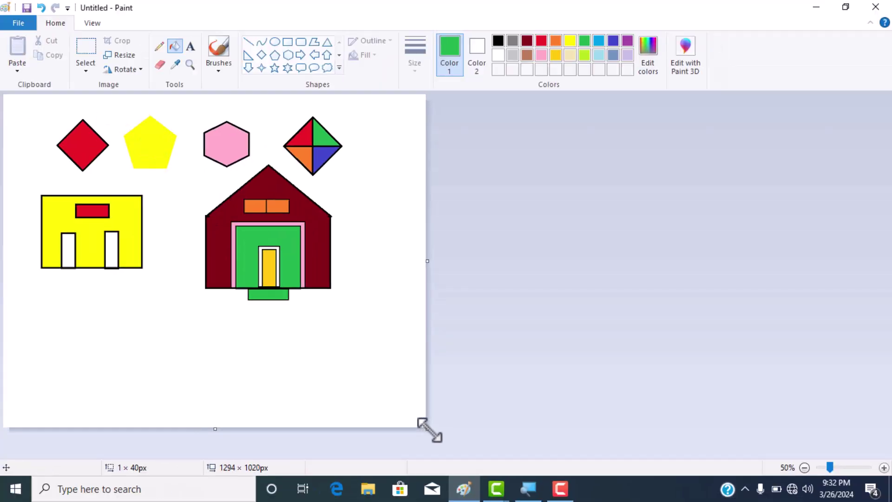
drag(429, 430, 421, 311)
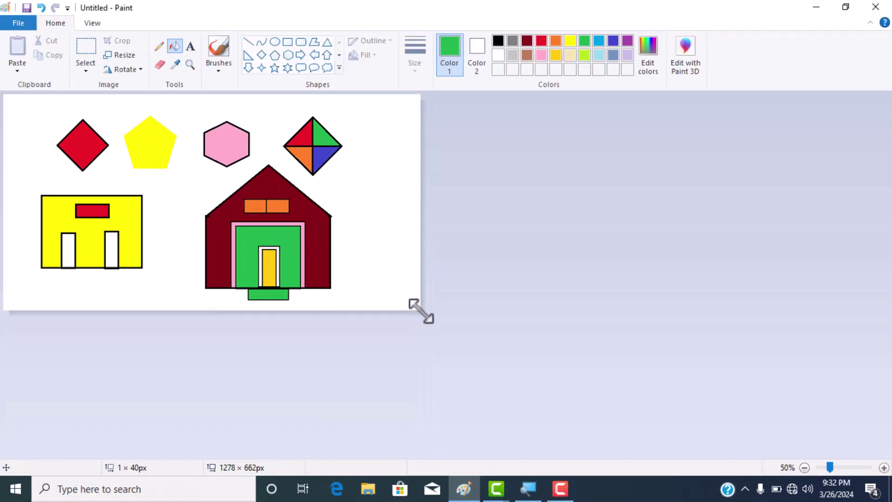
click(883, 467)
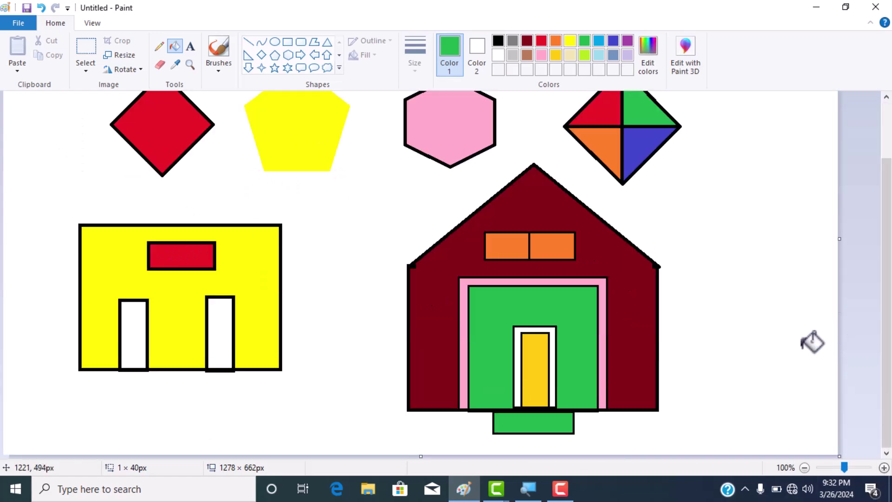
scroll(812, 343, down, 2)
scroll(812, 343, up, 2)
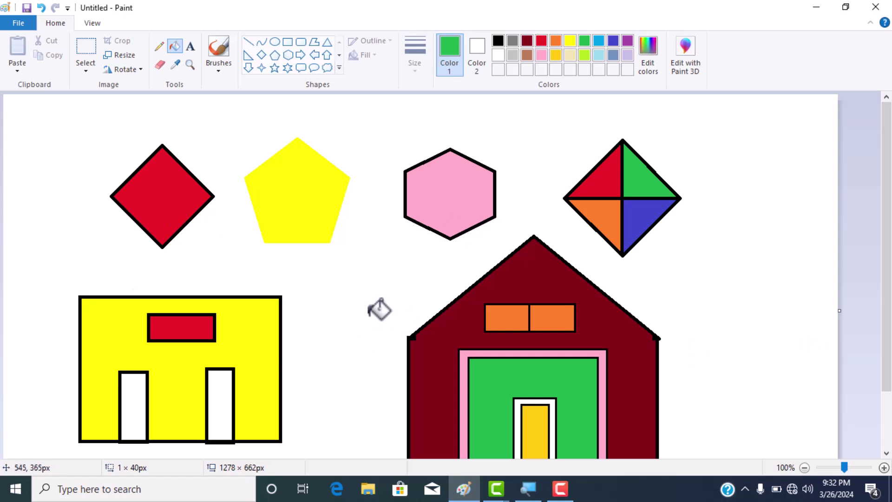
scroll(378, 311, down, 2)
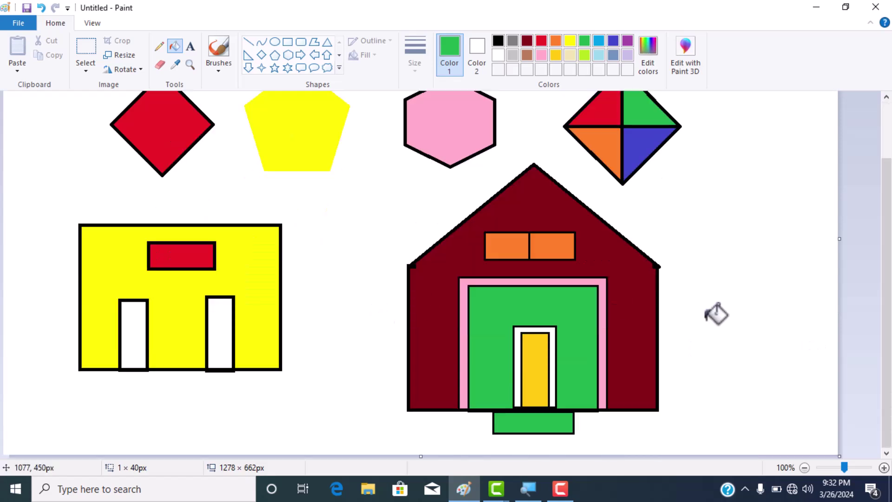
- Extend the canvas downward to about 1262 × 1224 px to make blank space below the house
click(804, 467)
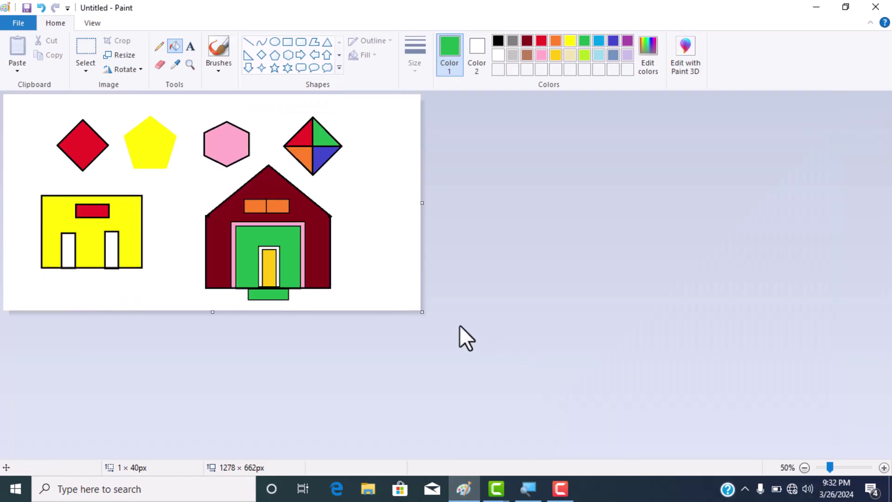
drag(421, 311, 415, 494)
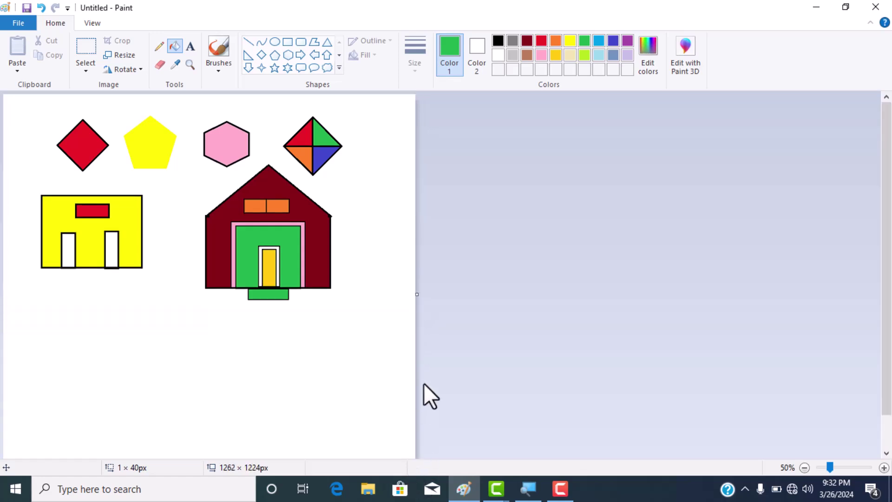
click(884, 468)
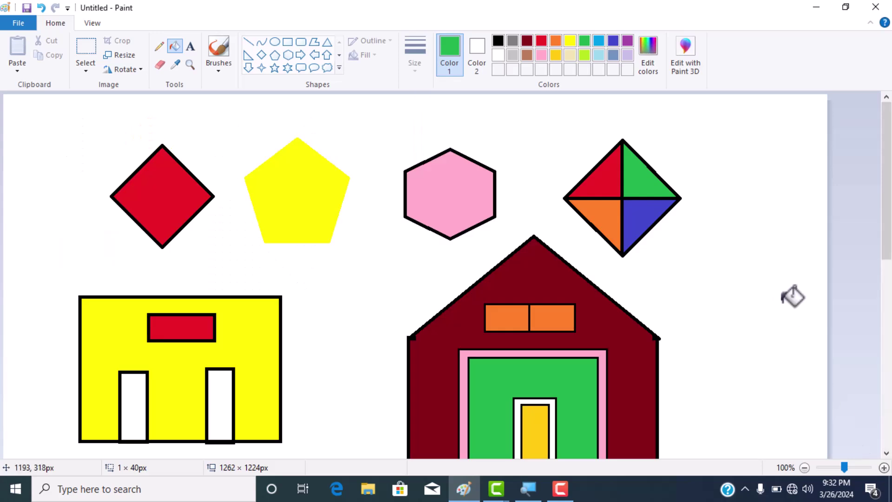
- Try a black-outlined triangle about 376 × 210 px in the blank area below the yellow building, and undo it
scroll(791, 296, down, 7)
scroll(790, 296, up, 6)
scroll(789, 295, down, 5)
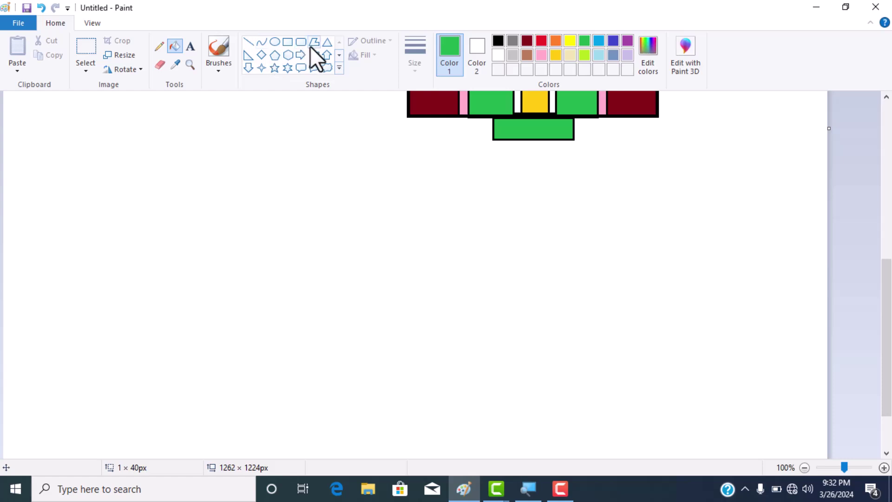
click(327, 46)
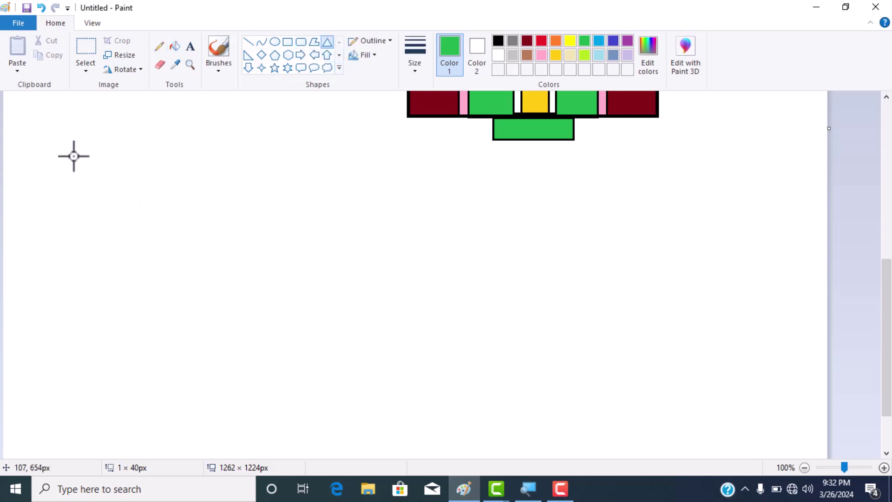
drag(74, 156, 318, 292)
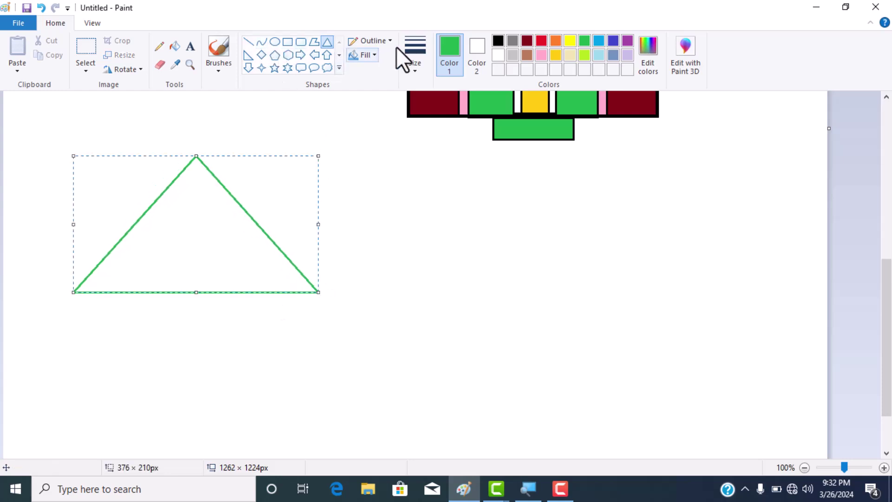
click(499, 40)
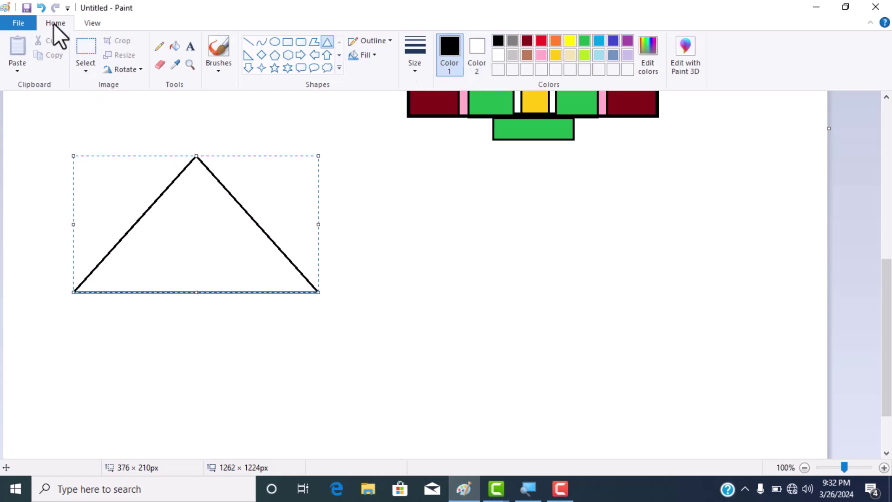
click(41, 8)
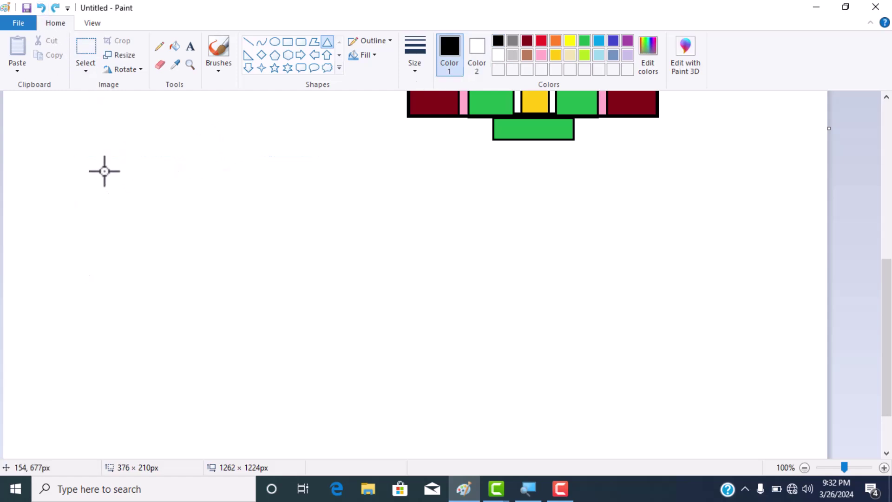
- Draw a black-outlined triangle about 239 × 239 px in the blank area to the left of the house's doorstep
drag(104, 171, 313, 327)
drag(234, 293, 200, 267)
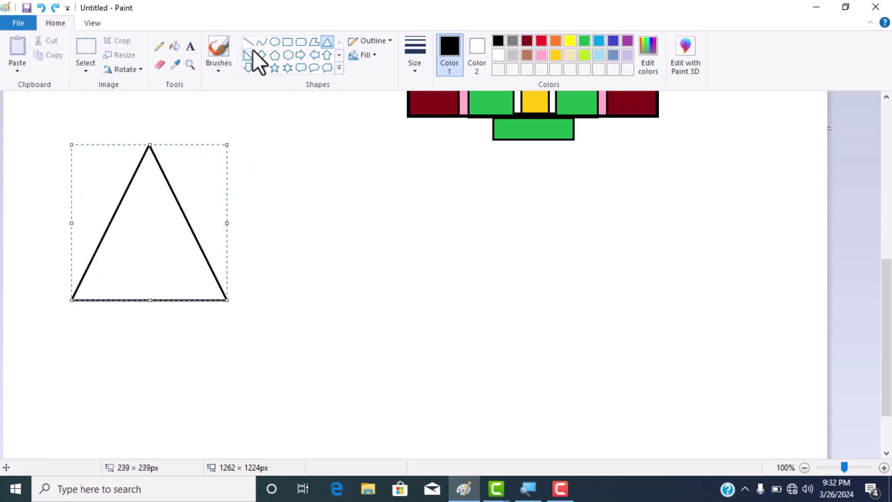
key(Escape)
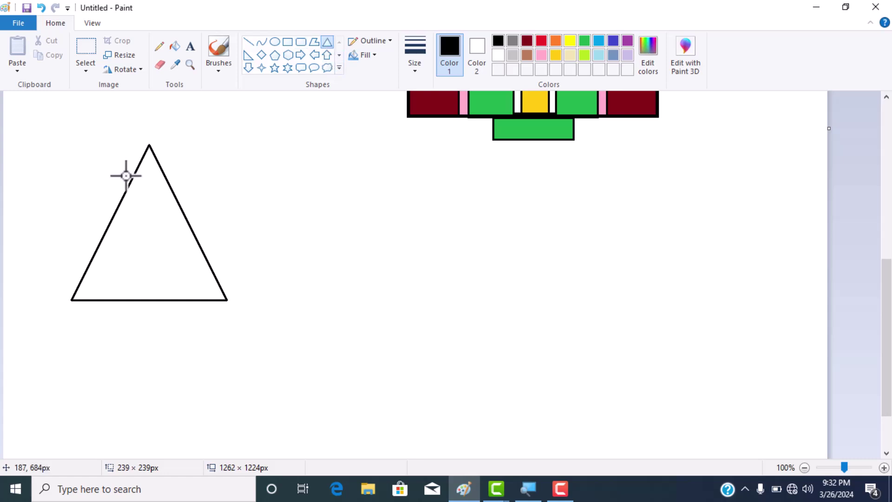
- Nest two smaller triangles inside the large triangle, about 153 × 140 px and 79 × 74 px
drag(128, 199, 198, 290)
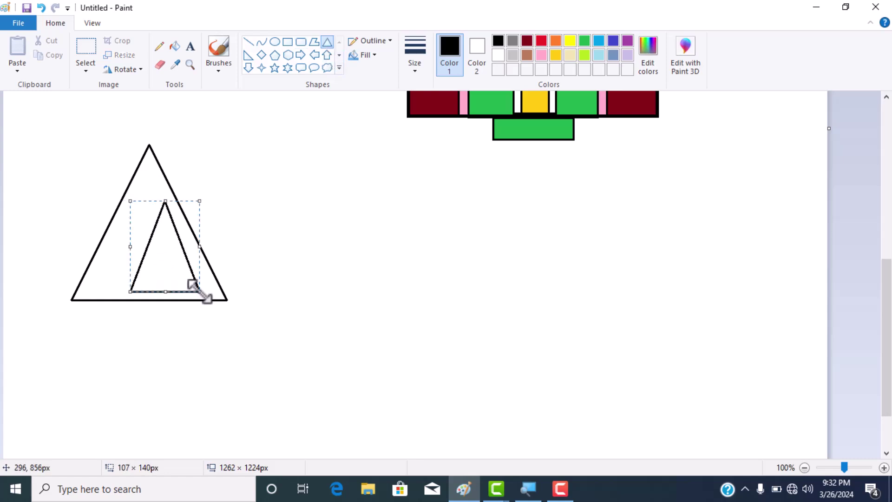
mouse_move(173, 254)
mouse_down()
mouse_move(151, 249)
mouse_move(196, 255)
mouse_up()
drag(111, 246, 96, 244)
drag(159, 244, 160, 240)
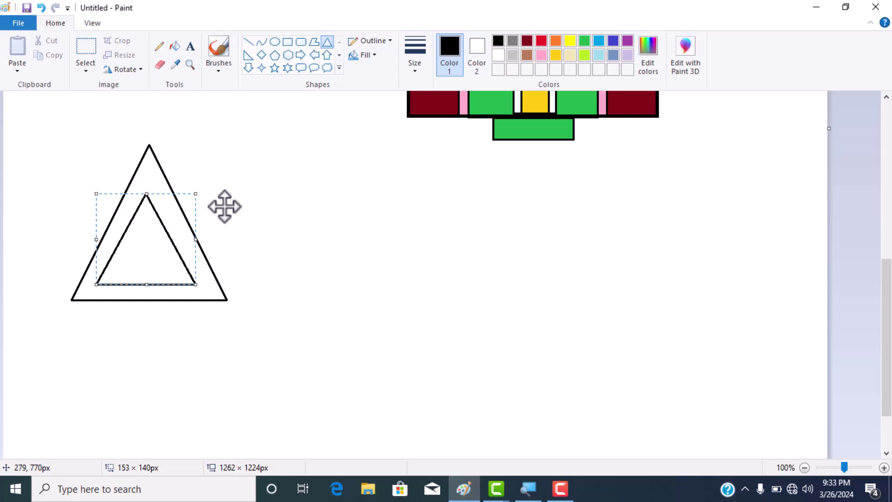
click(328, 42)
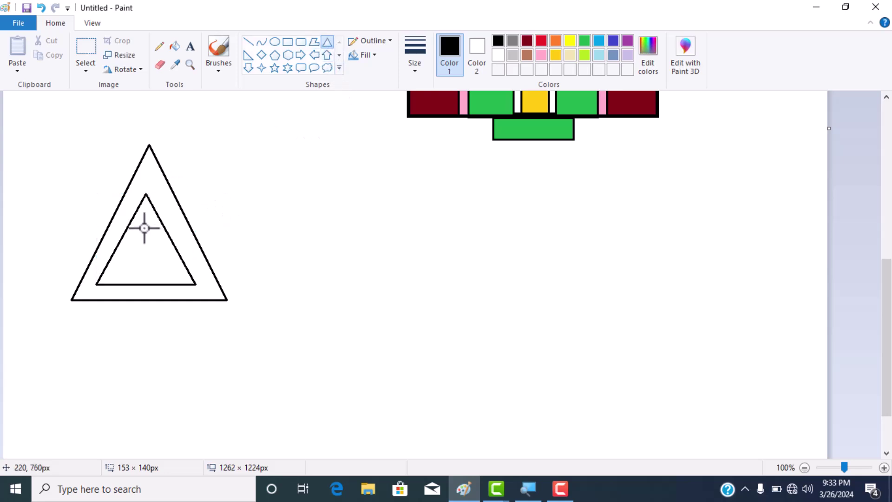
drag(131, 230, 151, 254)
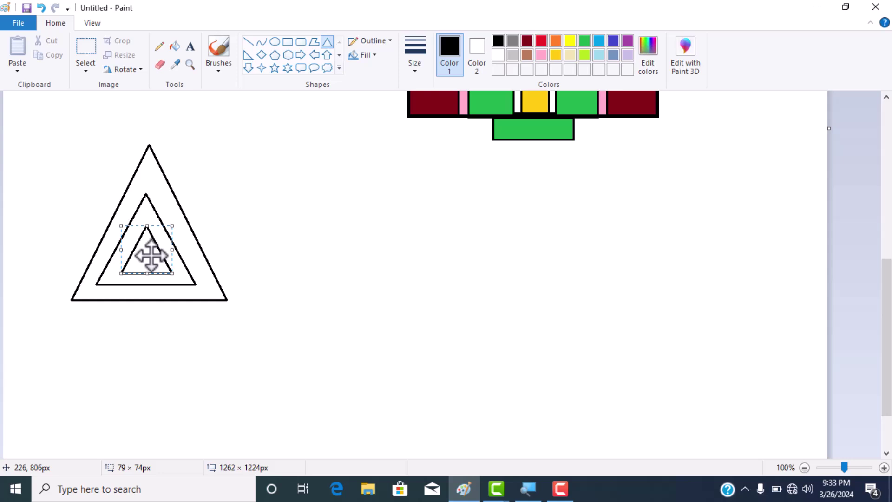
- Fill the outer triangle band with red, the middle band with yellow and the innermost triangle with green
click(175, 46)
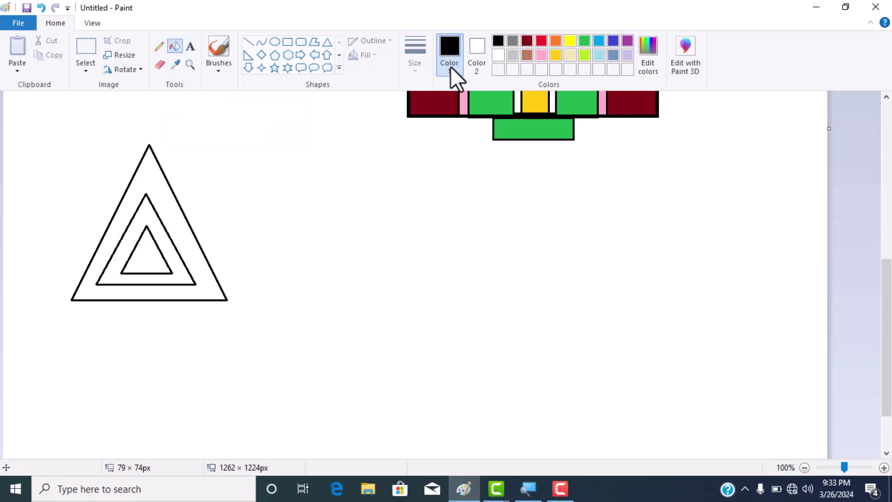
click(540, 41)
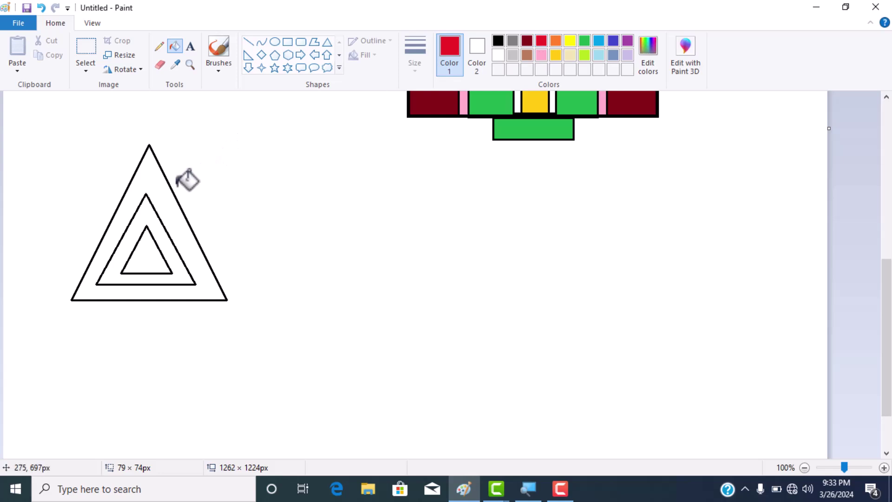
click(166, 190)
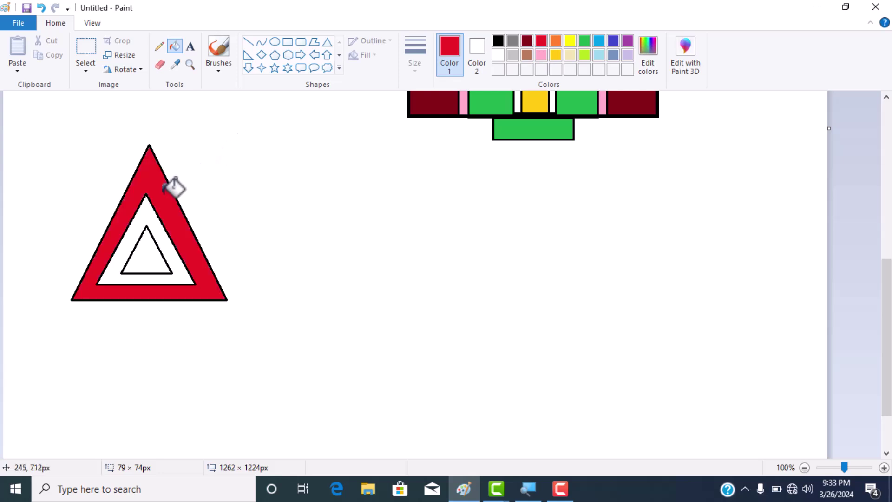
click(570, 41)
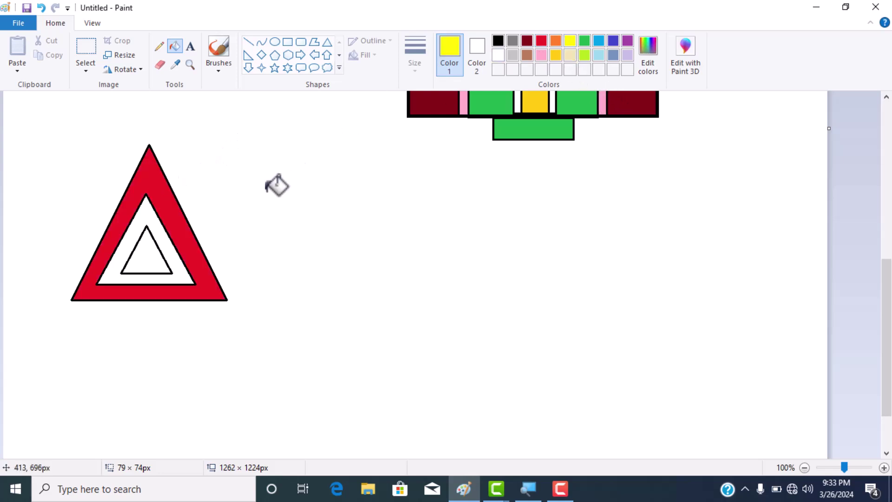
click(148, 213)
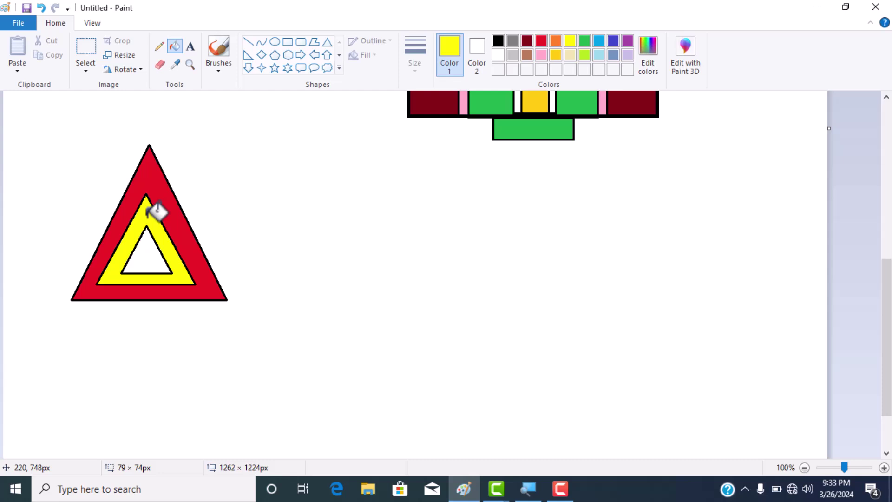
click(584, 42)
click(156, 255)
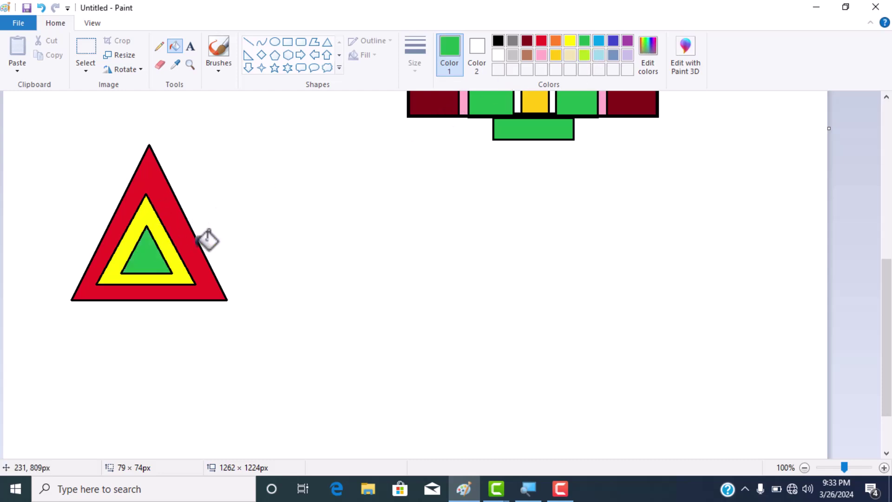
- Draw a hexagon about 256 × 256 px with a black outline, below the house and beside the coloured triangle
click(288, 55)
drag(347, 167, 540, 332)
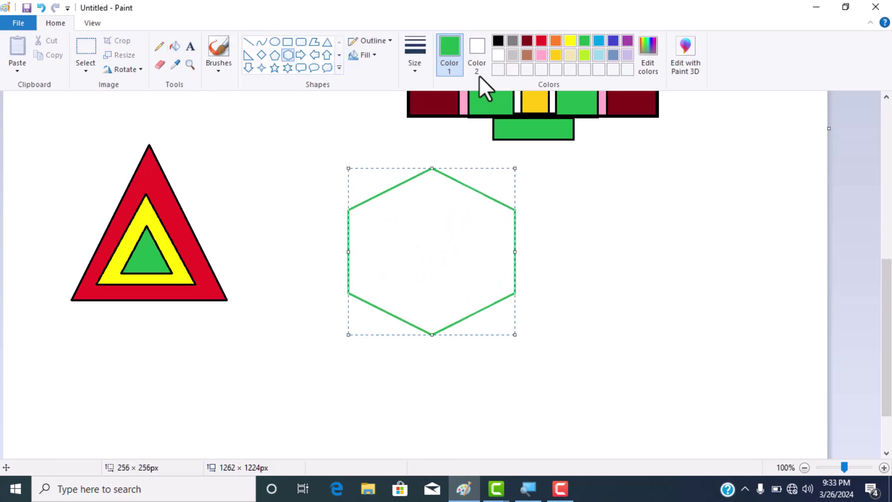
click(498, 41)
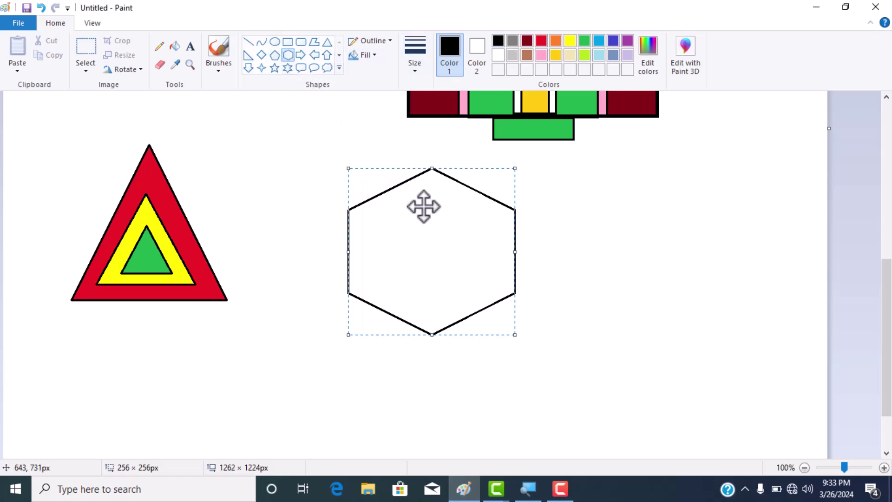
- Add a second hexagon about 201 × 206 px, centred inside the large hexagon
click(284, 56)
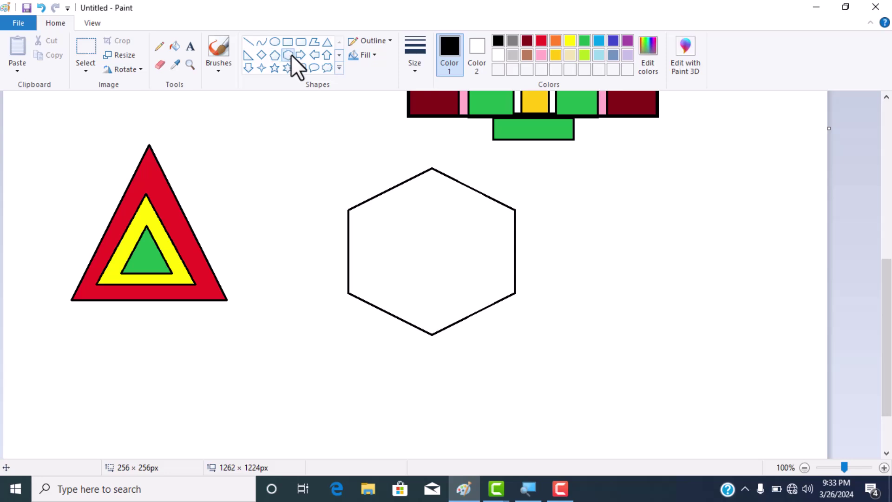
drag(384, 197, 513, 317)
drag(476, 273, 460, 264)
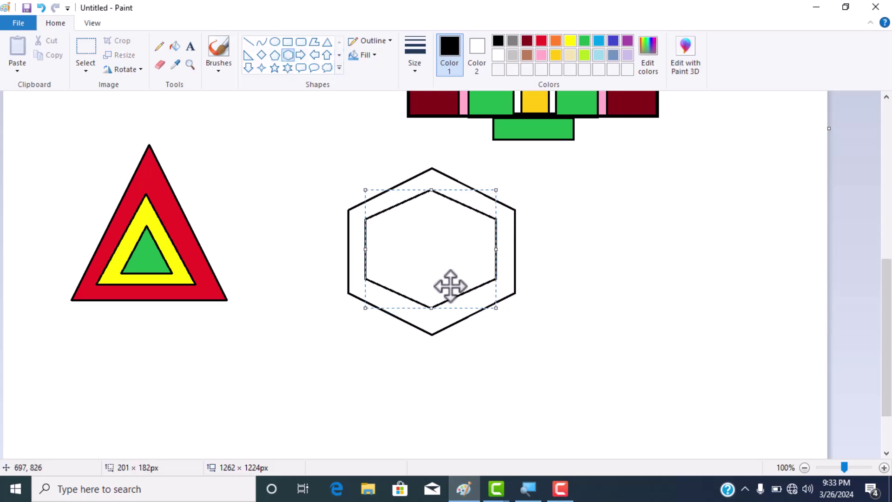
drag(432, 308, 435, 315)
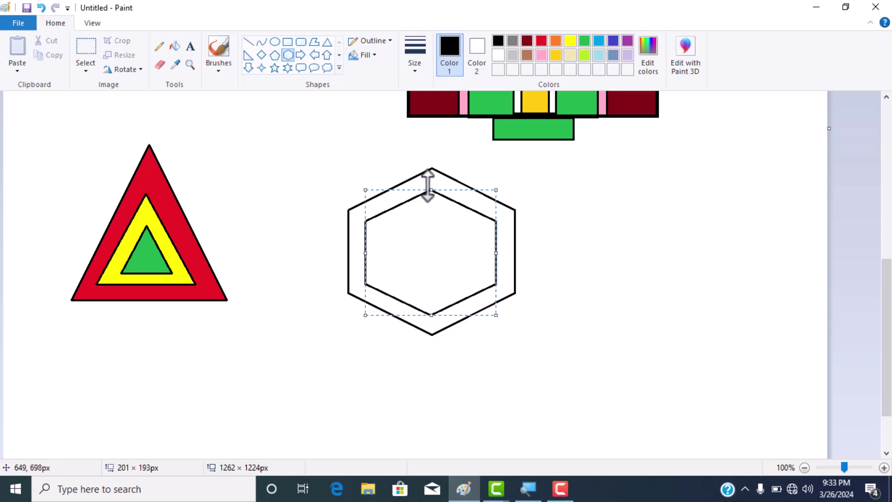
drag(428, 186, 427, 177)
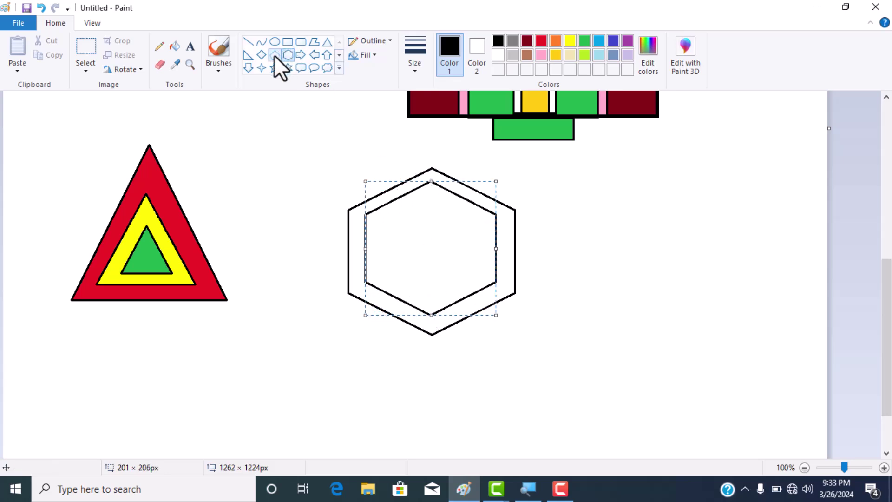
- Draw a third hexagon about 143 × 145 px centred inside the second one
click(288, 55)
drag(391, 204, 478, 294)
drag(452, 263, 452, 265)
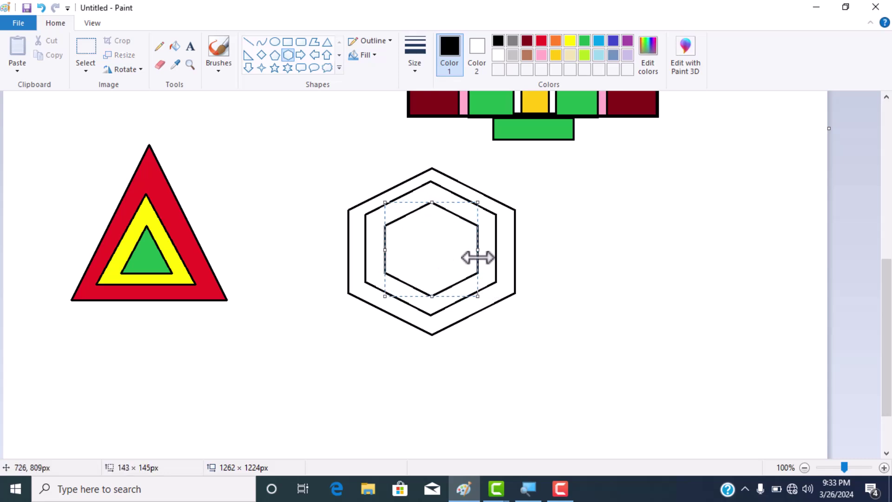
- Draw an innermost hexagon about 90 × 88 px with a four-point star about 48 × 51 px at its centre
click(288, 55)
mouse_move(403, 220)
mouse_down()
mouse_move(464, 288)
mouse_move(460, 277)
mouse_up()
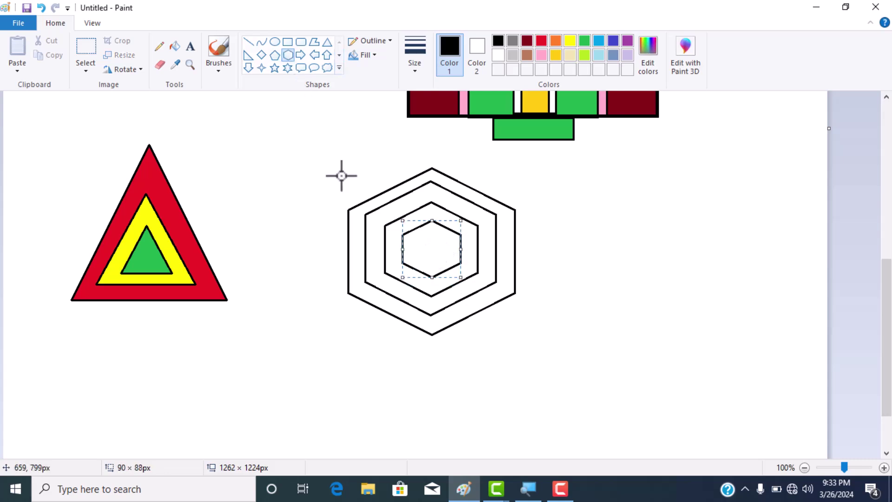
click(262, 68)
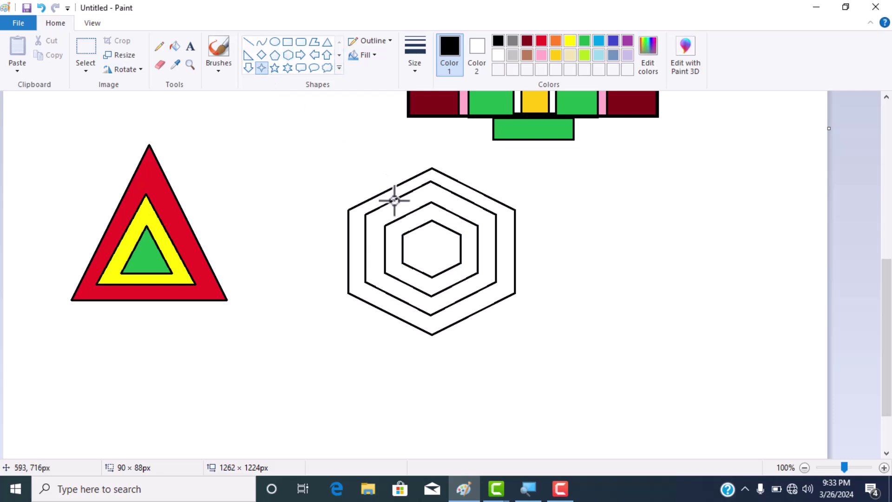
drag(418, 232, 448, 265)
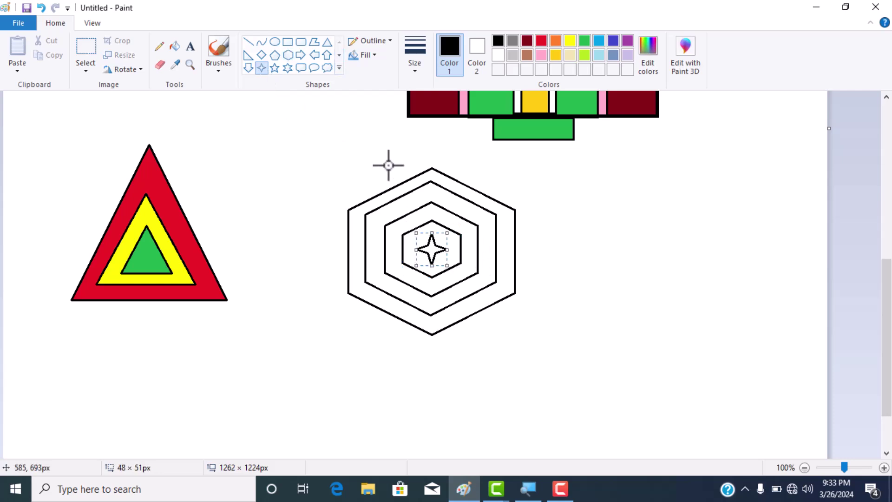
- Fill the outermost hexagon band with turquoise blue and the second band with green
click(176, 46)
click(599, 42)
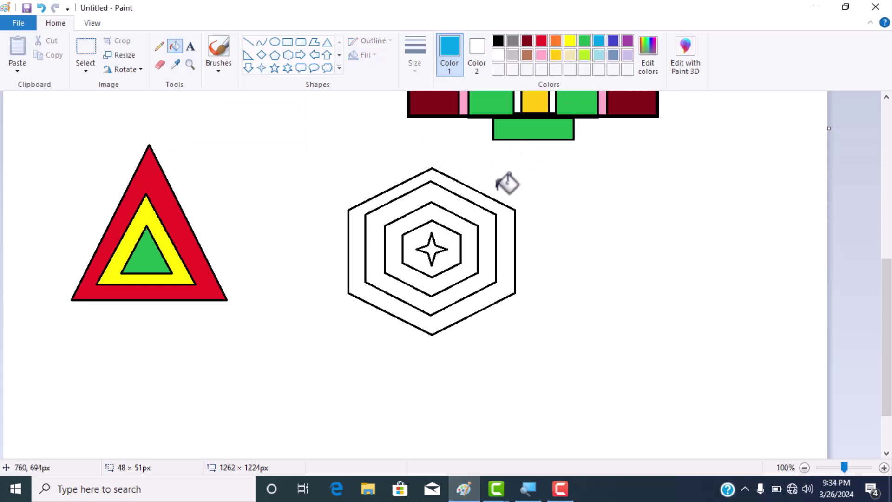
click(506, 202)
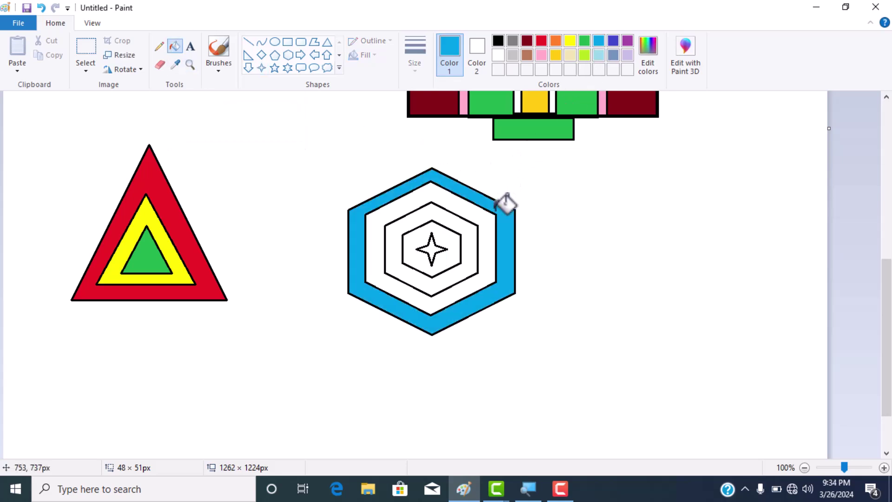
click(584, 41)
click(485, 223)
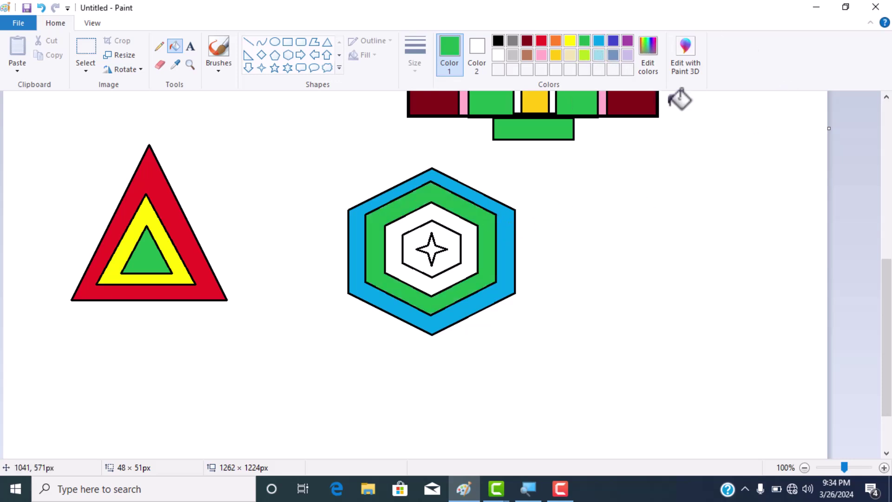
- Define a custom pink with red 255, green 0, blue 128 and fill the third hexagon band with it
click(643, 53)
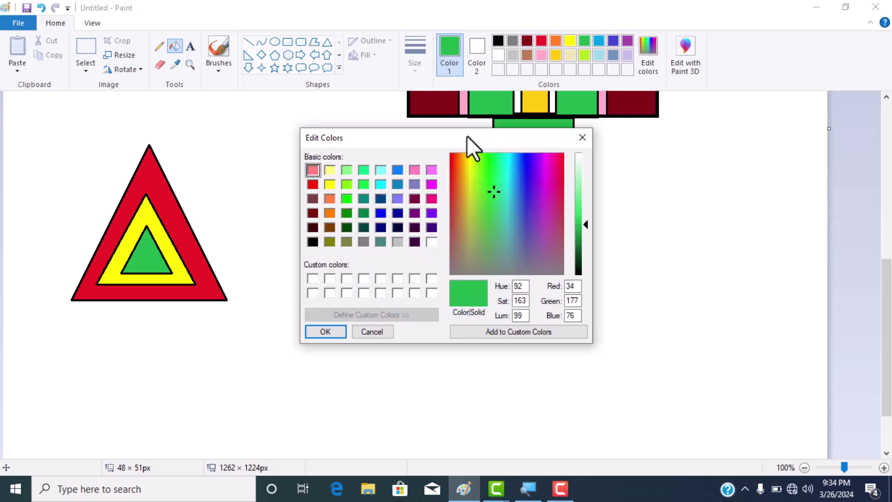
drag(468, 140, 578, 75)
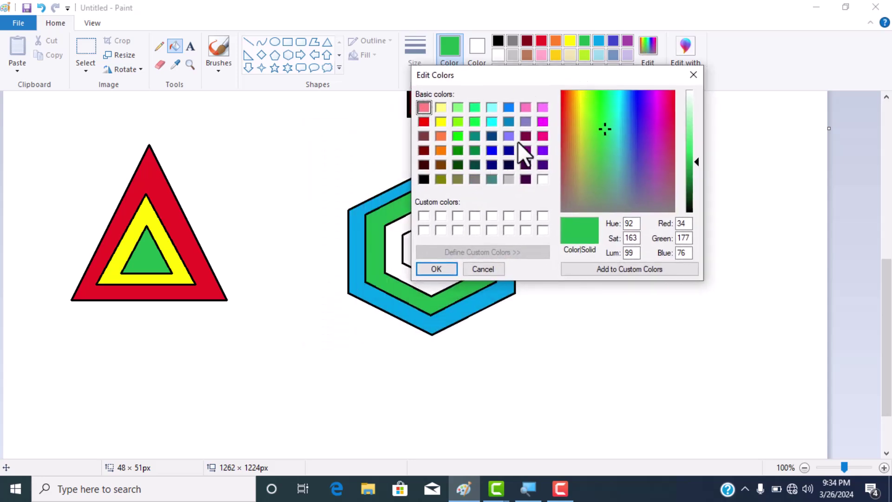
click(423, 121)
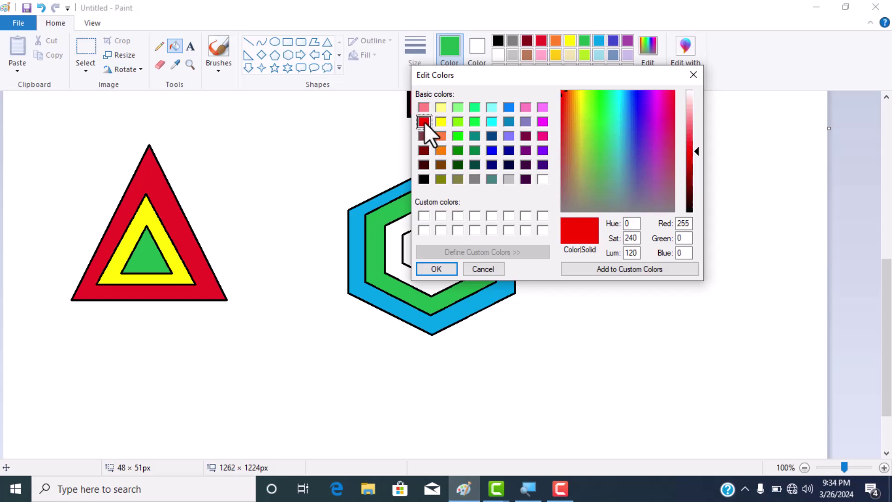
click(543, 136)
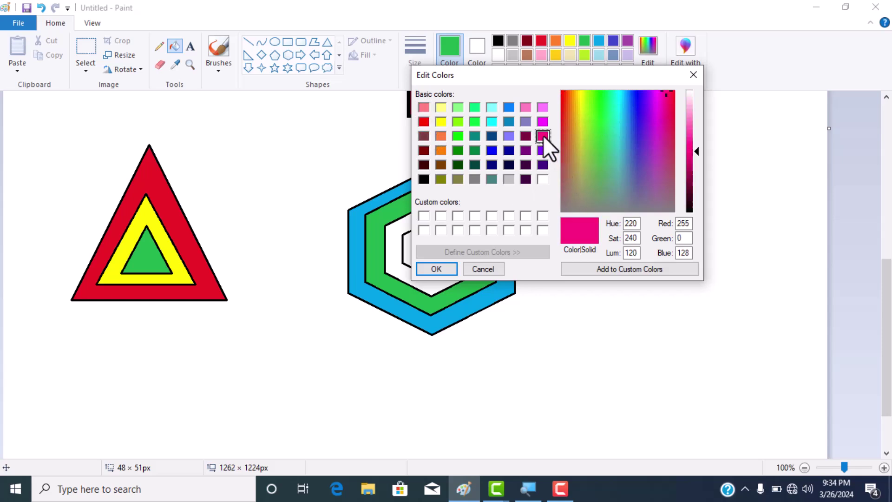
click(455, 269)
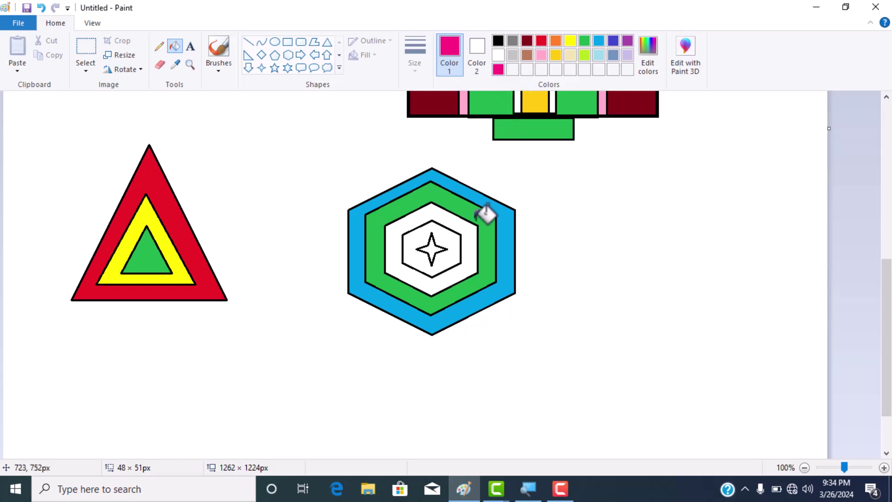
click(472, 229)
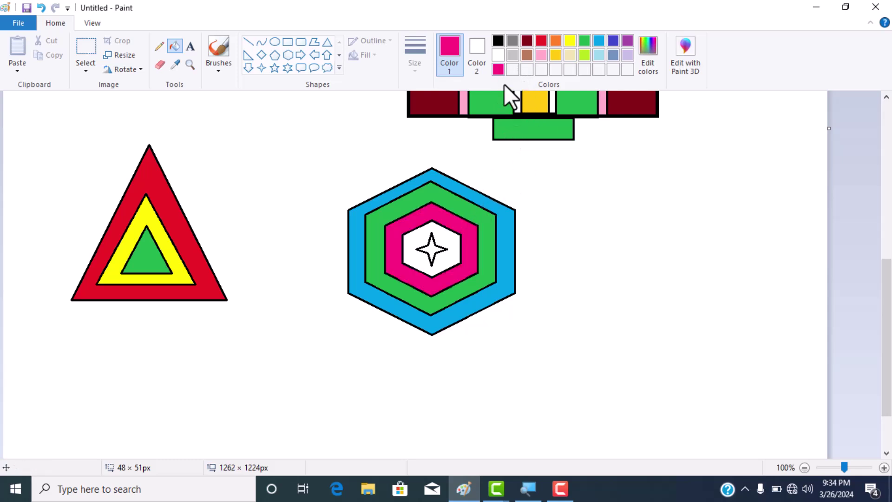
- Define a custom cyan with red 0, green 255, blue 255 and fill the innermost hexagon around the star
click(649, 59)
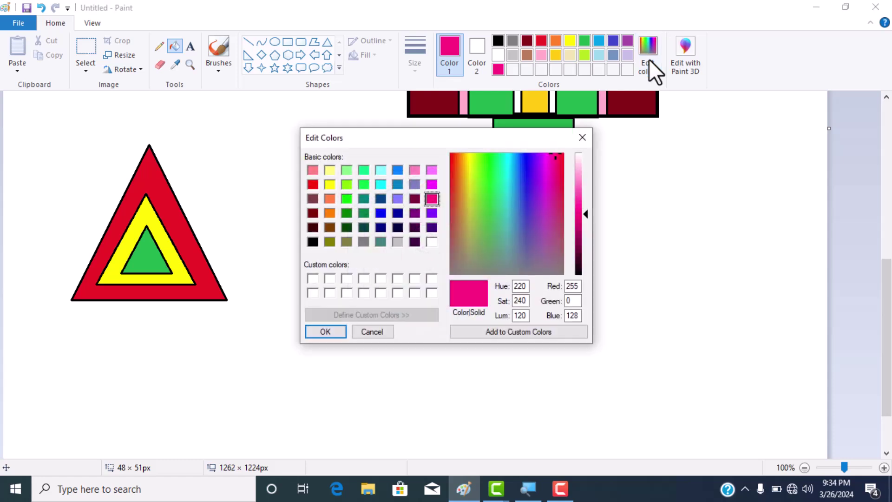
click(383, 184)
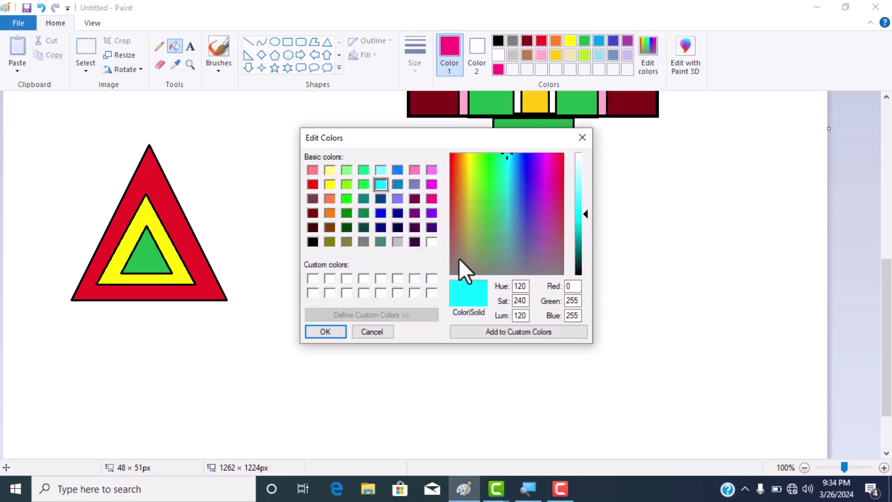
click(325, 331)
click(450, 234)
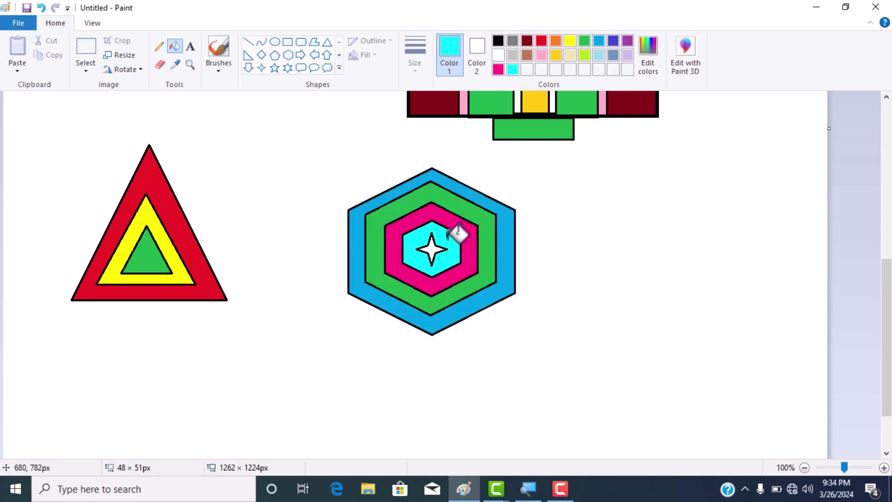
click(647, 58)
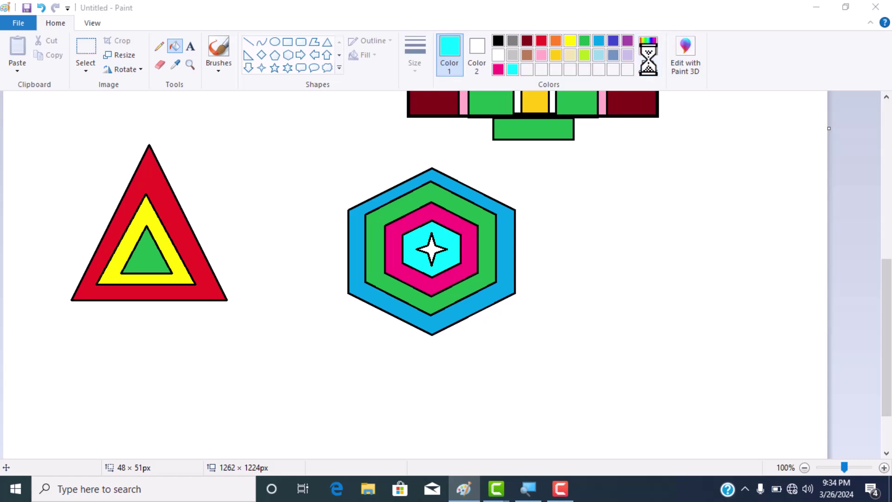
click(510, 327)
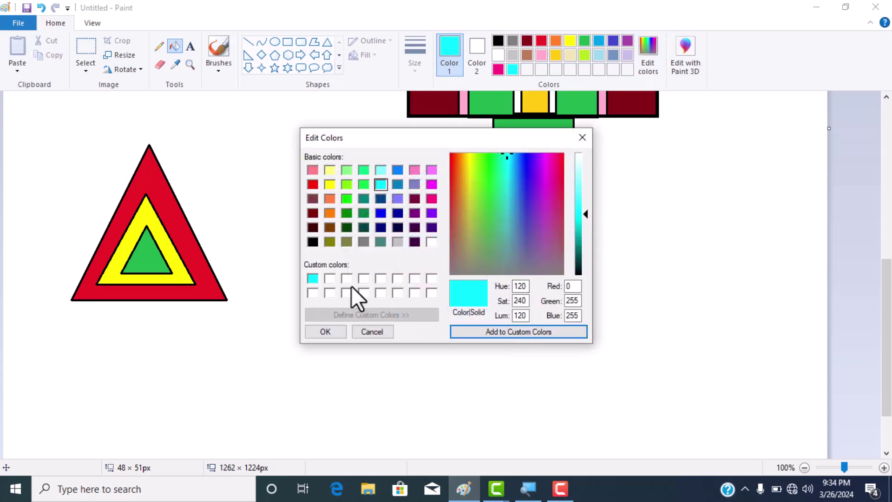
click(582, 137)
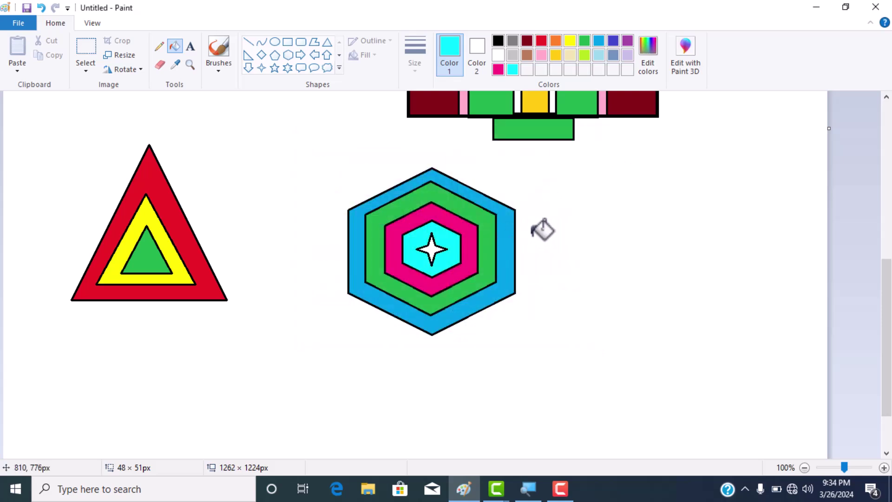
- Draw a black-outlined ellipse about 281 × 170 px in the empty area beside the nested hexagons
scroll(542, 230, down, 3)
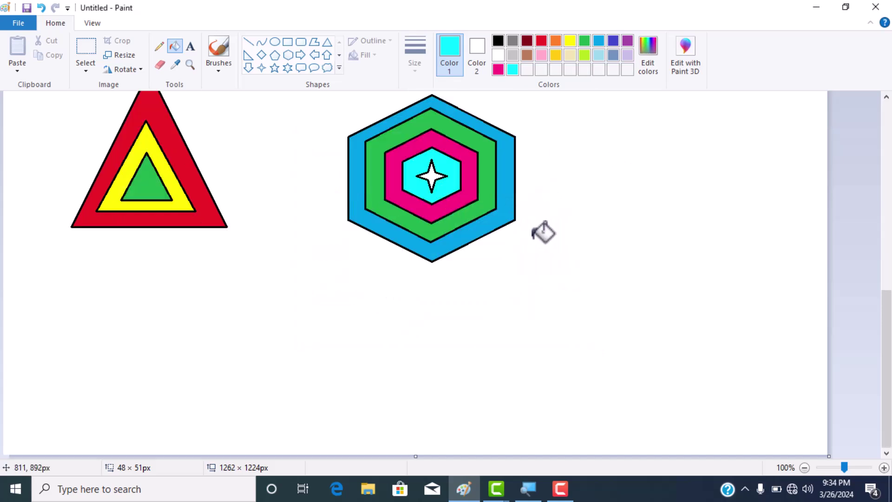
click(273, 43)
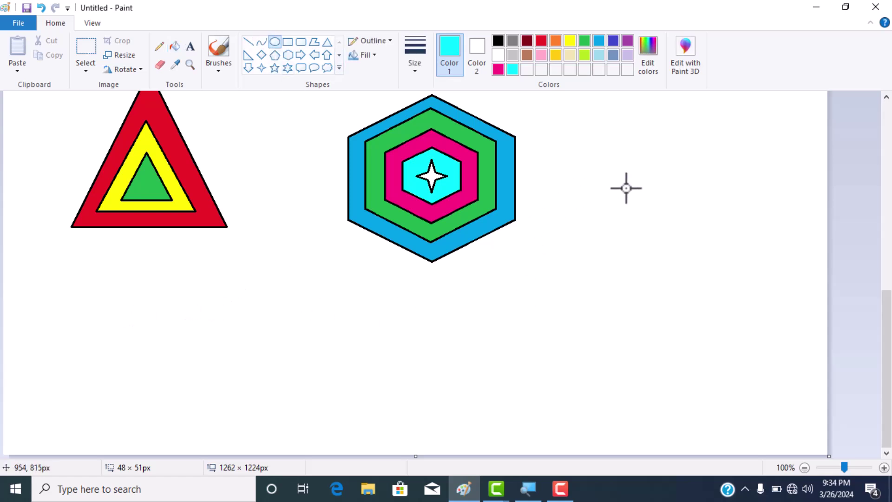
scroll(625, 187, up, 3)
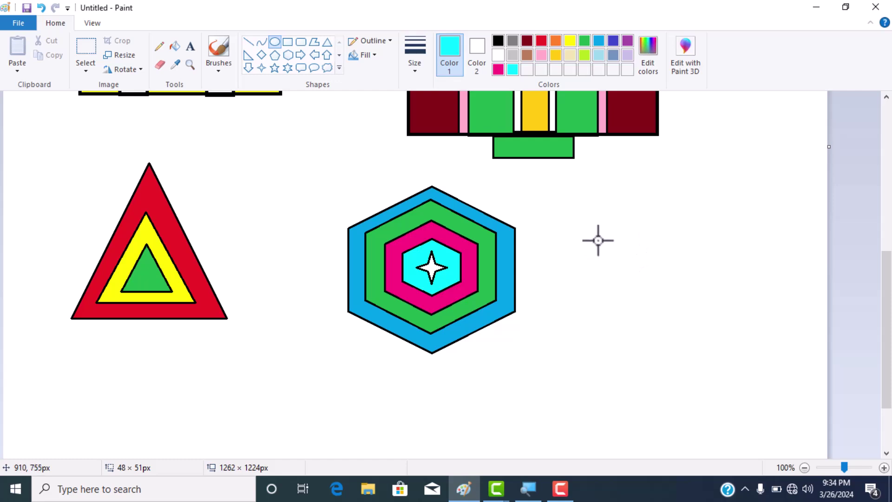
drag(598, 240, 780, 350)
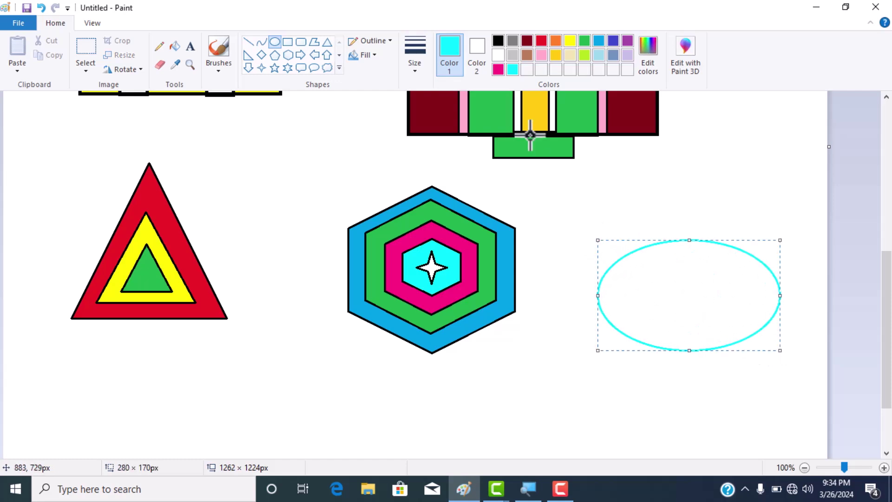
click(498, 40)
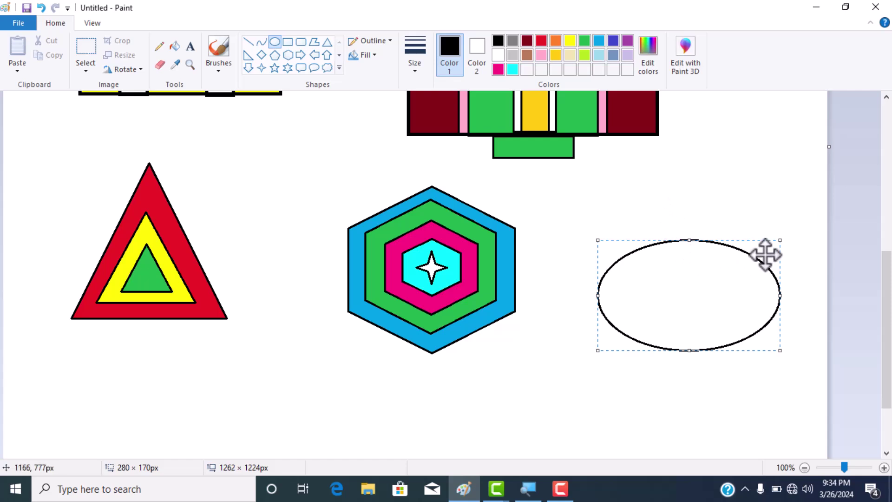
drag(780, 295, 780, 299)
drag(709, 282, 712, 291)
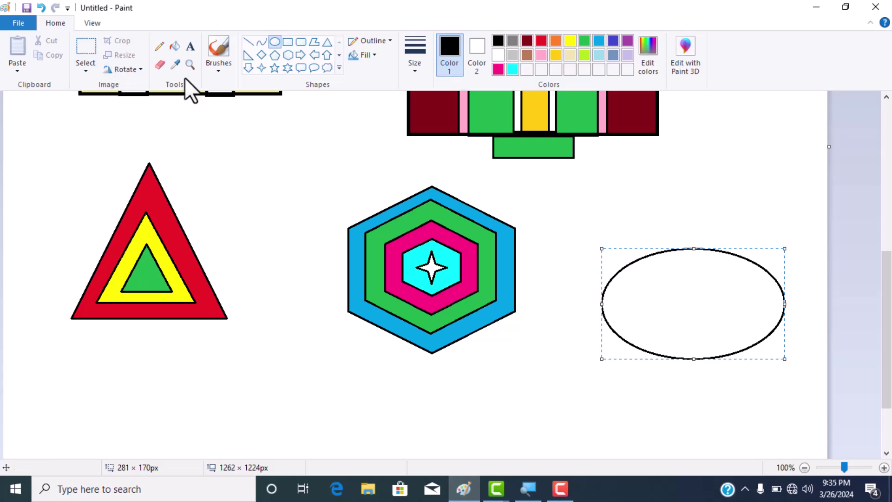
- Try to remove the upper half of the ellipse with the Eraser, and undo the erasing
click(175, 46)
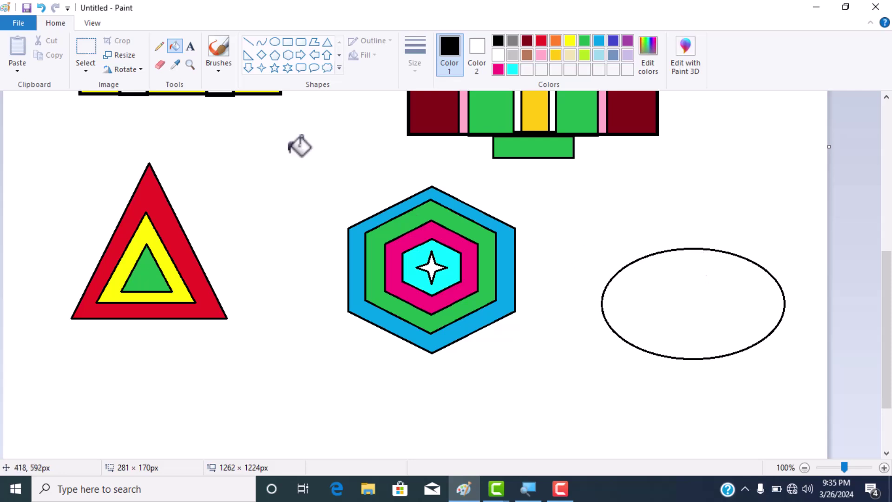
click(161, 63)
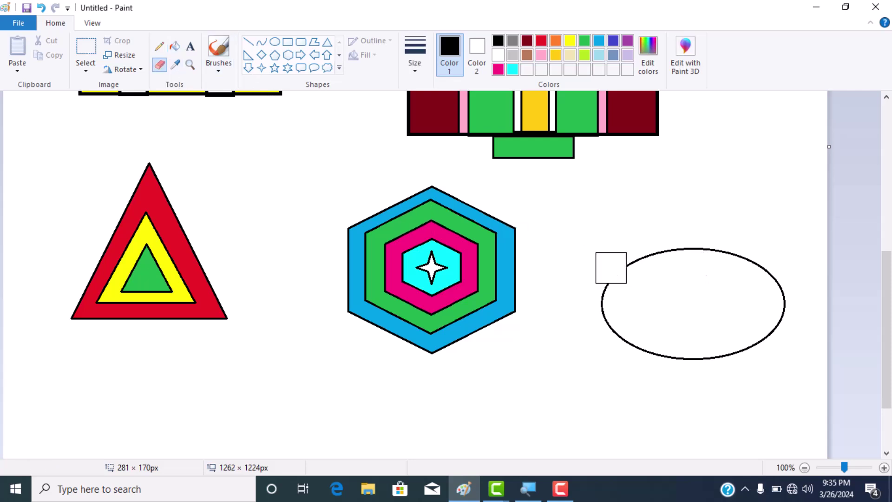
mouse_move(627, 268)
mouse_down()
mouse_move(758, 264)
mouse_move(685, 258)
mouse_move(778, 264)
mouse_move(642, 267)
mouse_move(615, 277)
mouse_move(641, 274)
mouse_up()
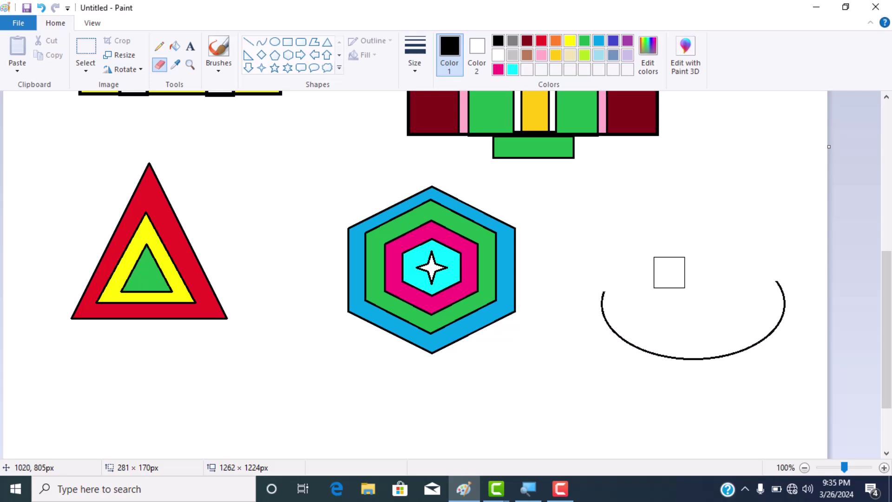
click(43, 7)
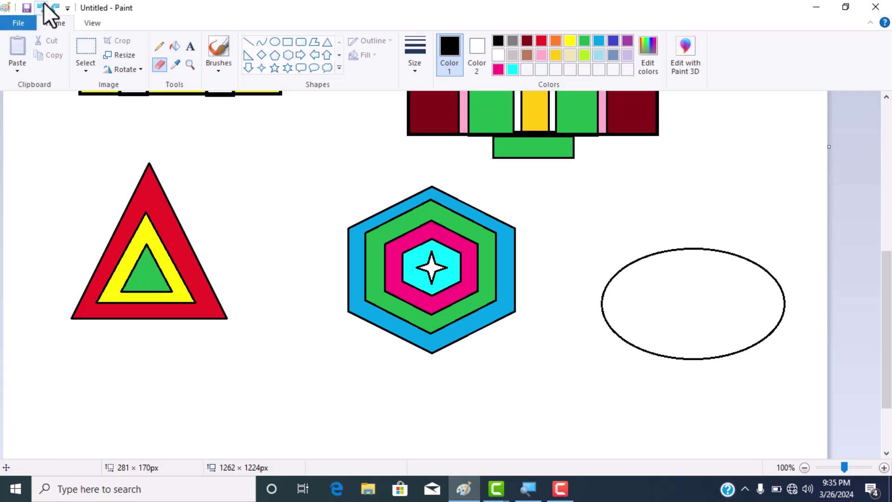
- Delete the upper half of the ellipse using a rectangular selection about 342 × 123 px
click(85, 68)
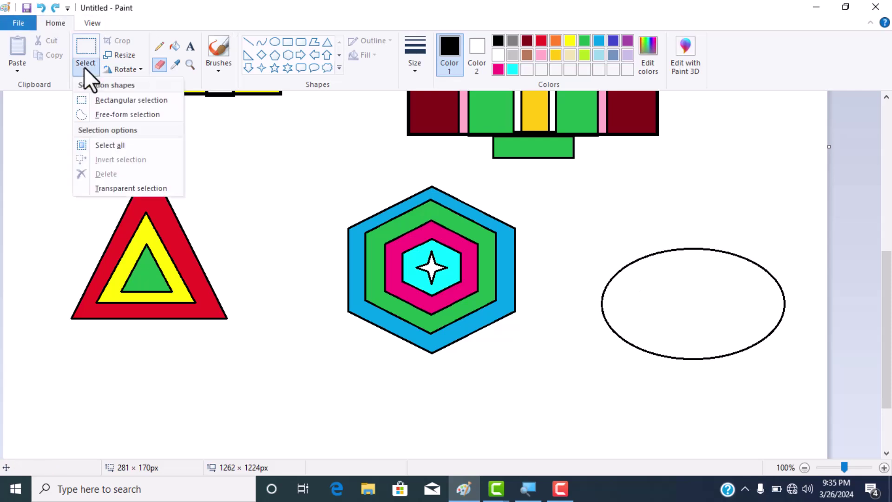
click(127, 99)
drag(586, 222, 808, 300)
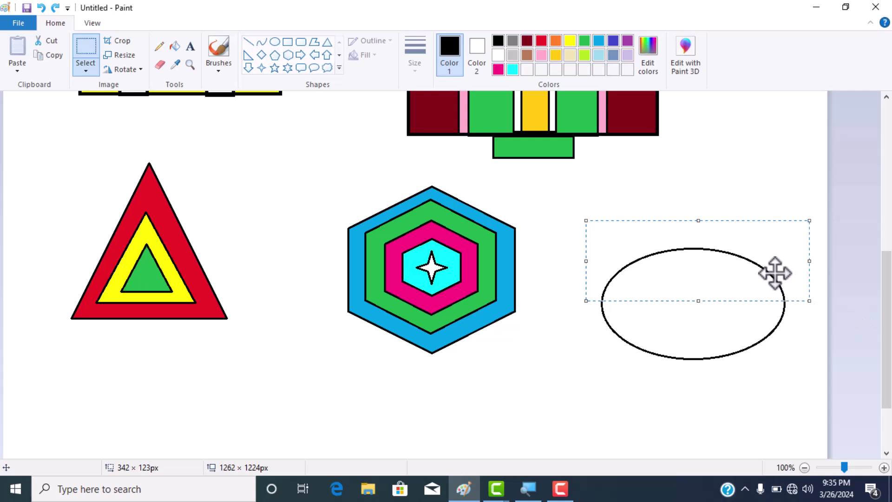
key(Delete)
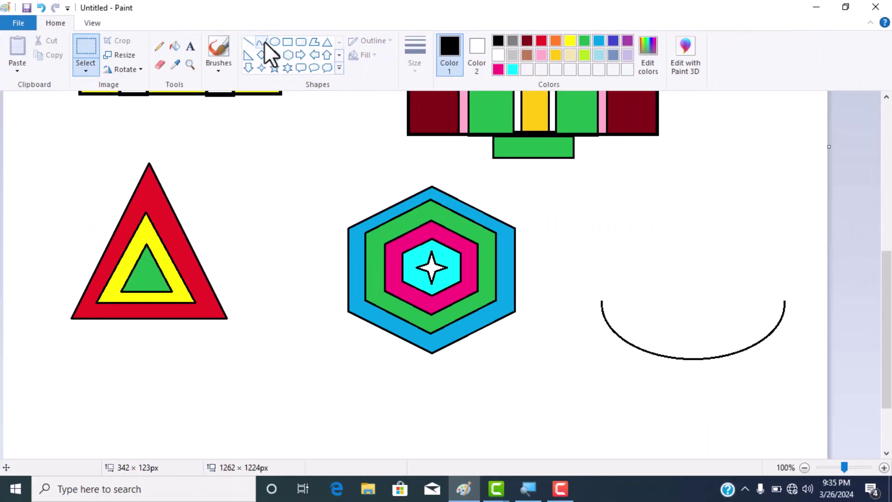
- Draw a curve about 279 px wide between the ends of the half ellipse and bend it upward into a rounded peak
click(263, 41)
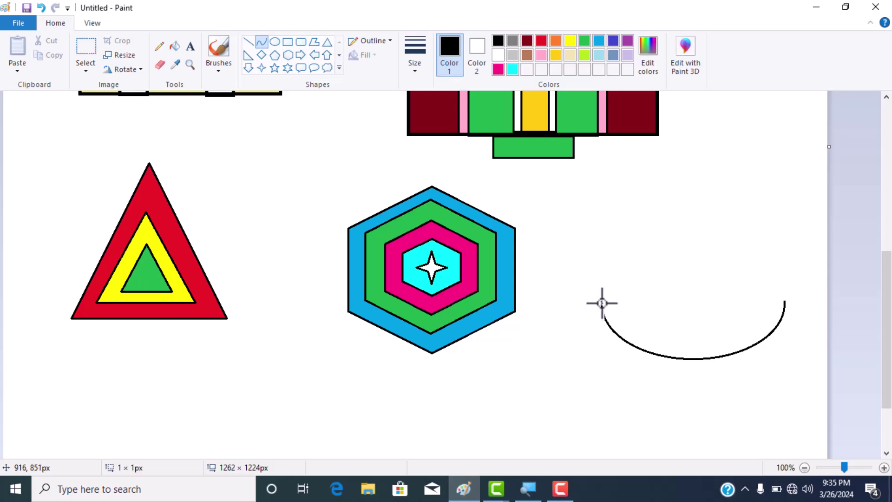
drag(601, 303, 783, 319)
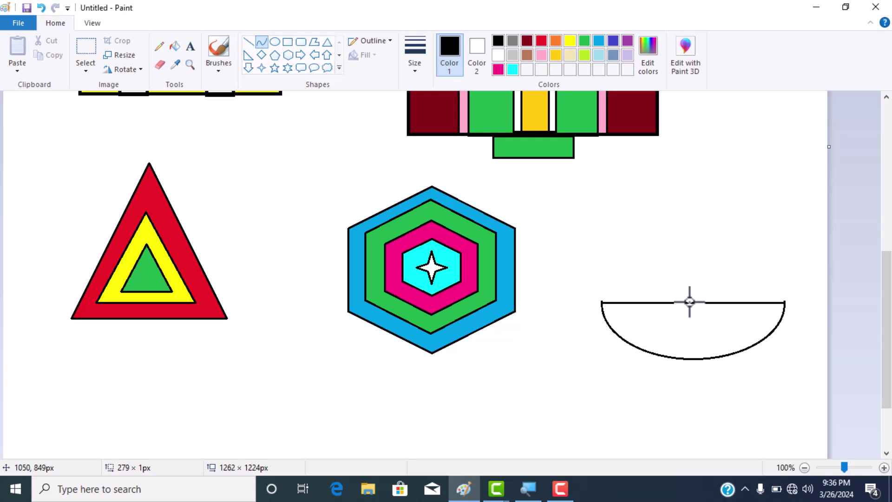
drag(689, 302, 691, 124)
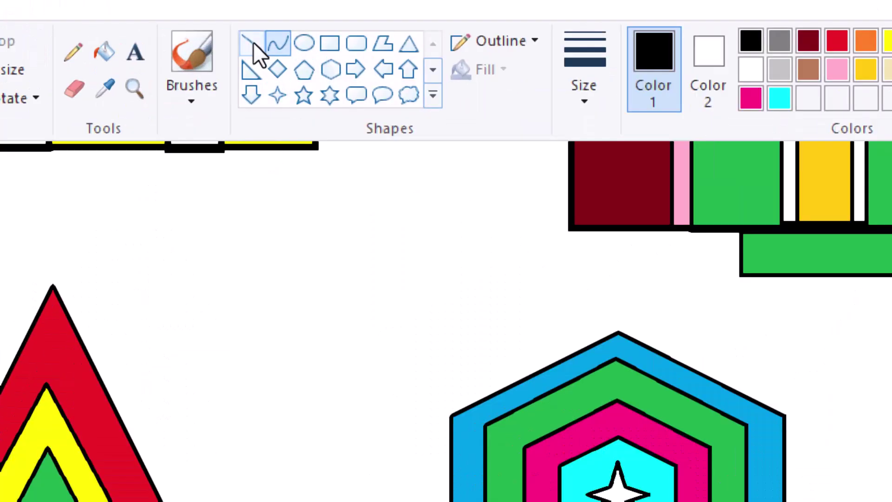
- Draw an inner upward-arched curve about 205 px wide inside the cone and an ellipse about 84 × 39 px beneath its arch
click(247, 42)
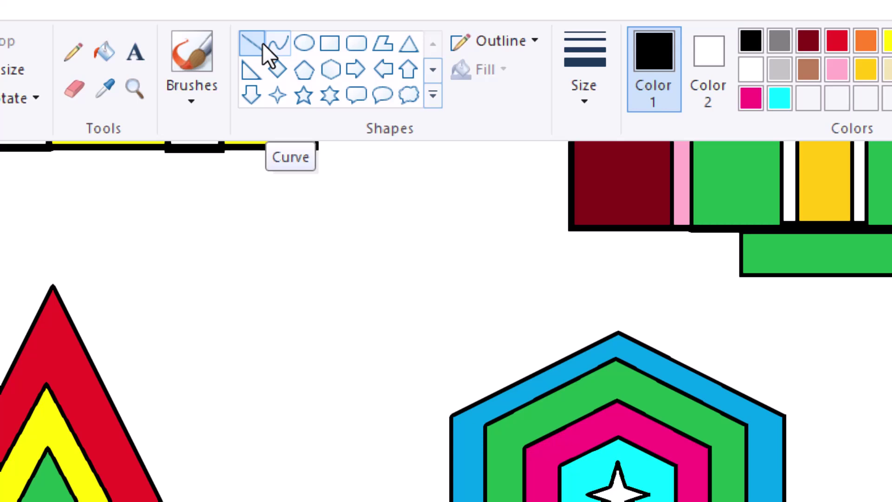
click(263, 43)
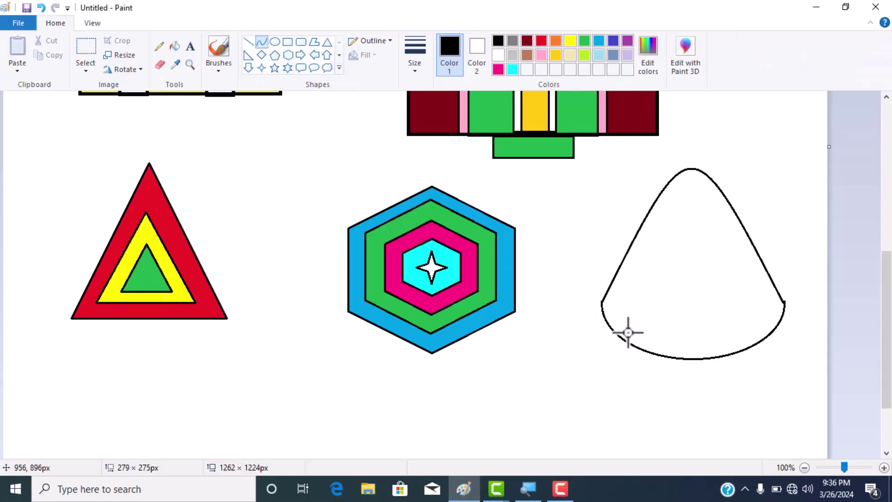
drag(627, 341, 760, 347)
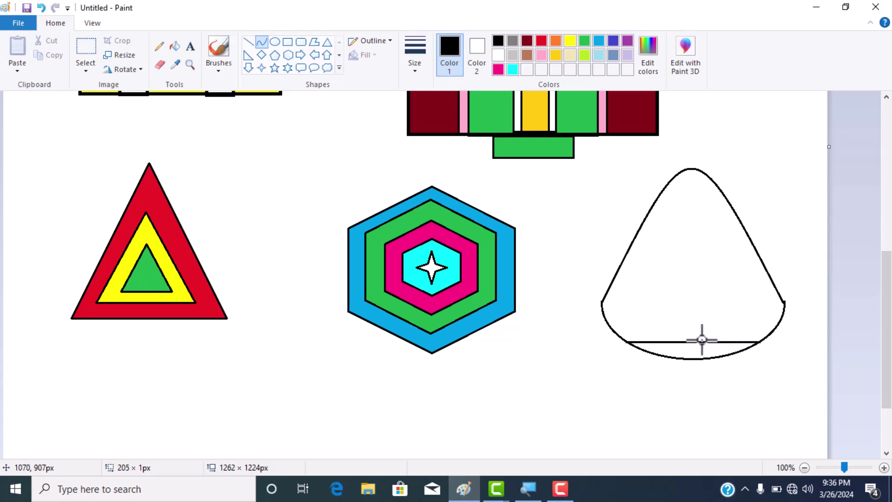
drag(701, 339, 692, 215)
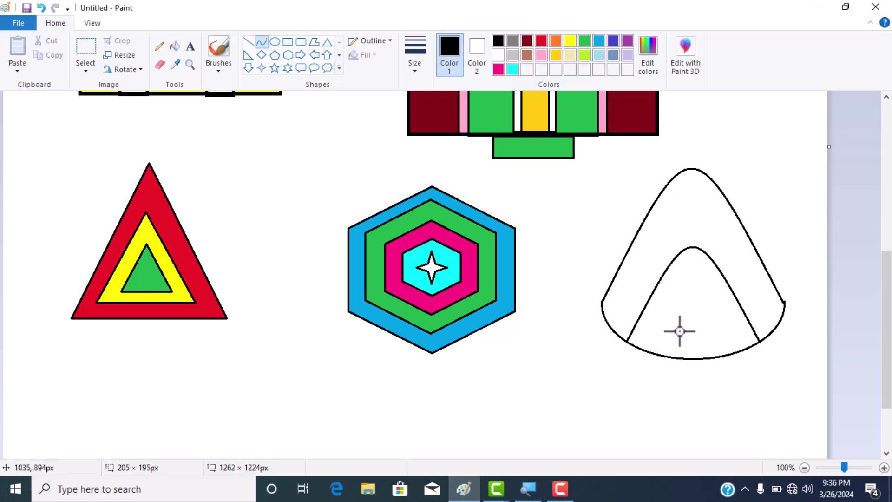
click(274, 42)
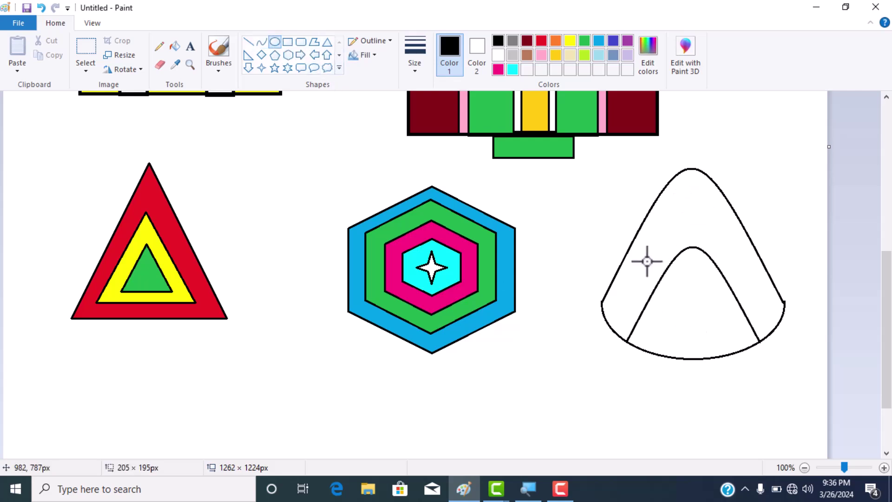
drag(674, 307, 699, 320)
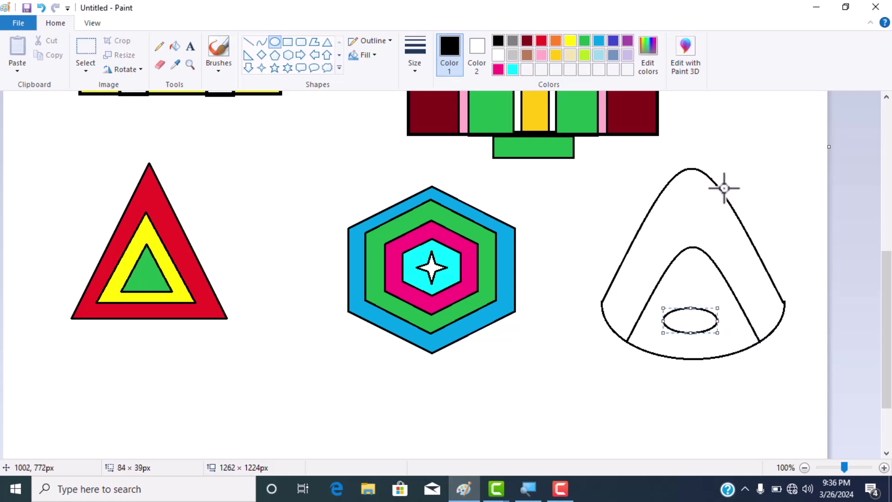
- Fill the outer band of the cone with red and the area under the inner curve with yellow
click(179, 46)
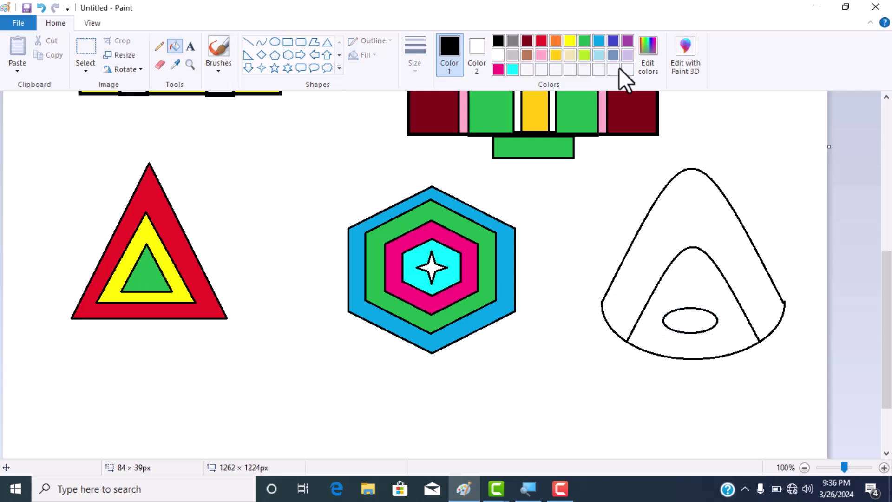
click(542, 42)
click(713, 205)
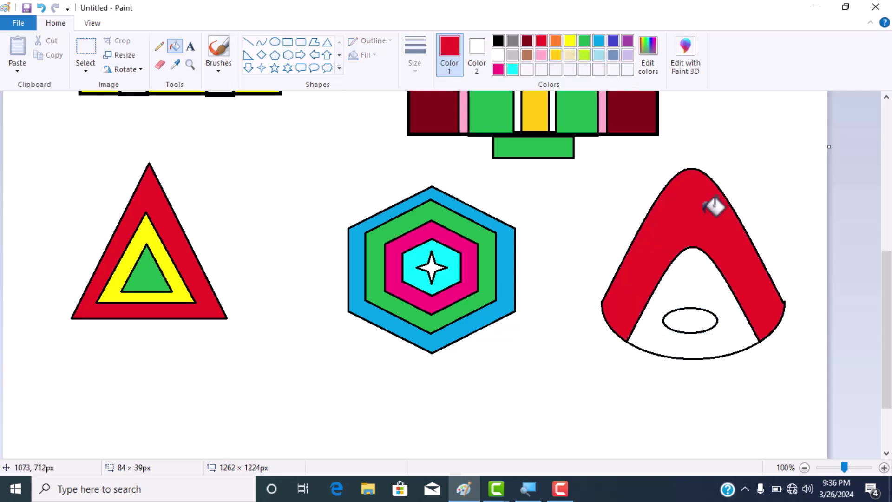
click(572, 44)
click(715, 288)
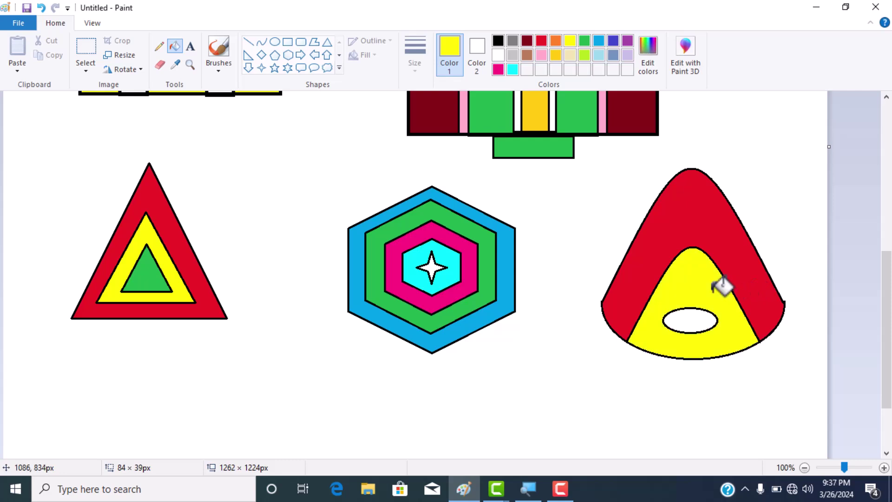
- Extend the canvas downward to 1260 × 1880 px
scroll(721, 286, down, 2)
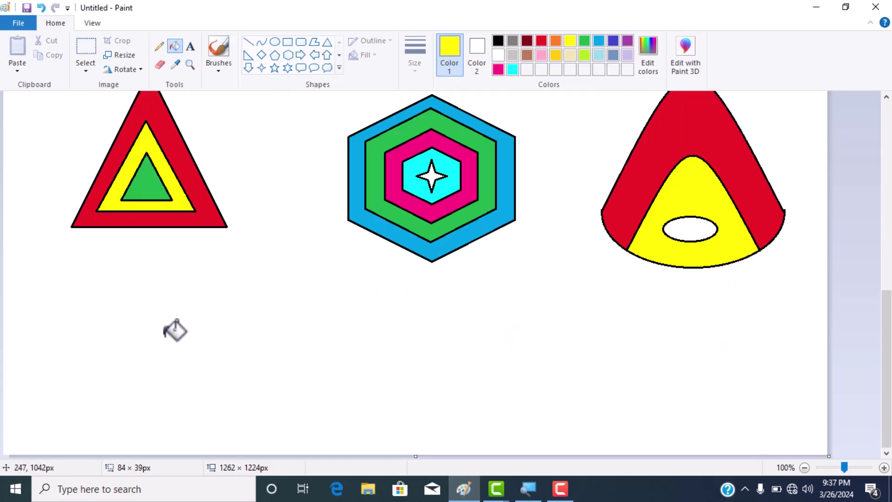
click(805, 467)
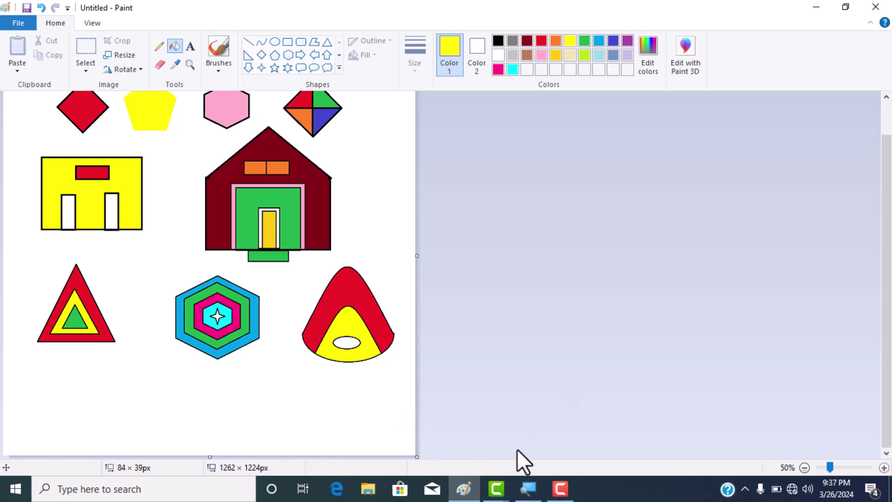
click(883, 468)
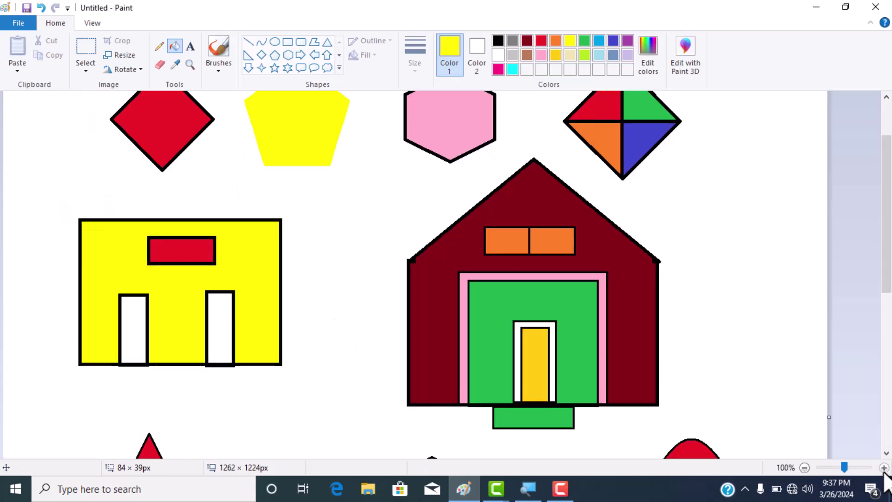
click(804, 468)
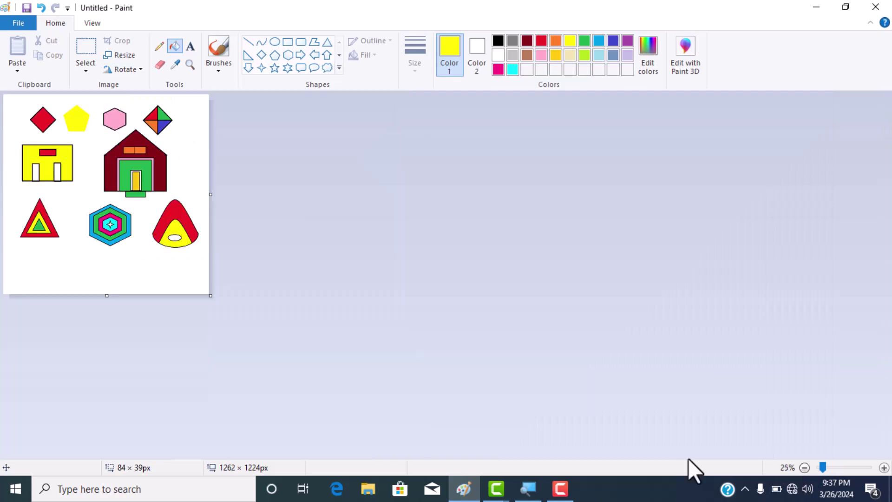
drag(210, 295, 210, 403)
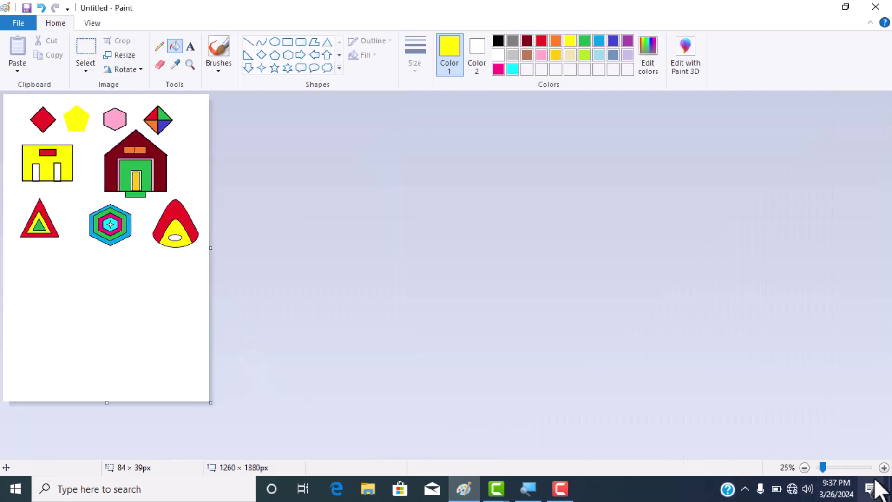
click(883, 468)
click(884, 467)
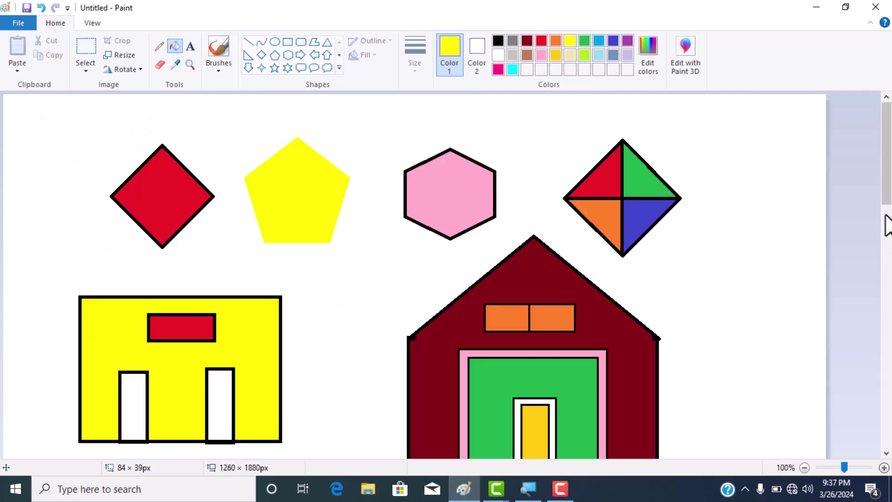
drag(886, 223, 890, 304)
scroll(890, 306, up, 3)
scroll(890, 308, down, 7)
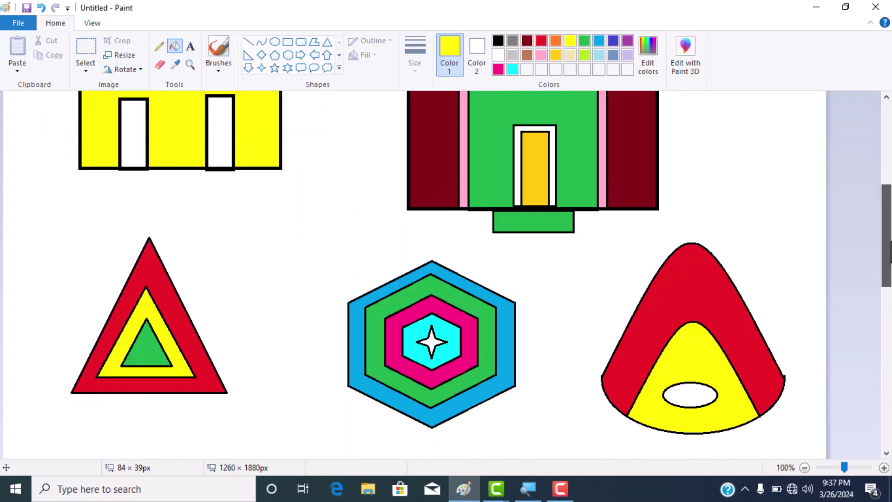
- Draw a black-outlined rectangle about 413 × 269 px in the blank area below the triangles and fill it with red
scroll(890, 311, down, 3)
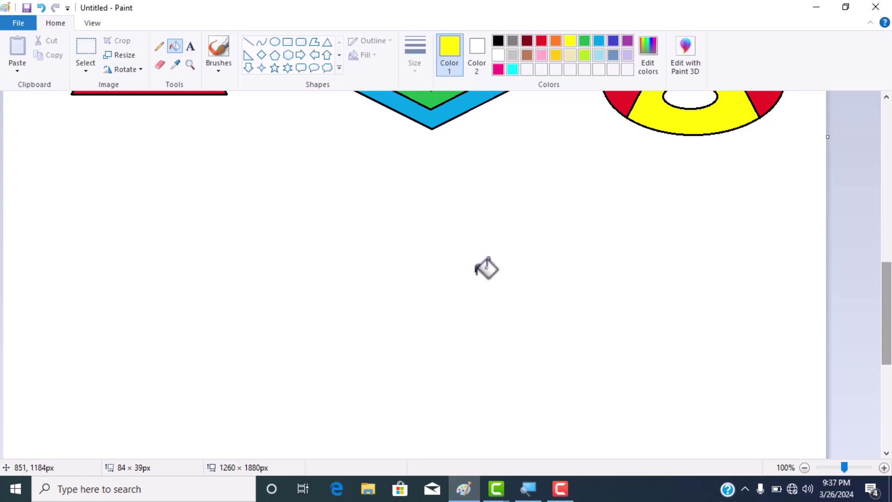
click(286, 43)
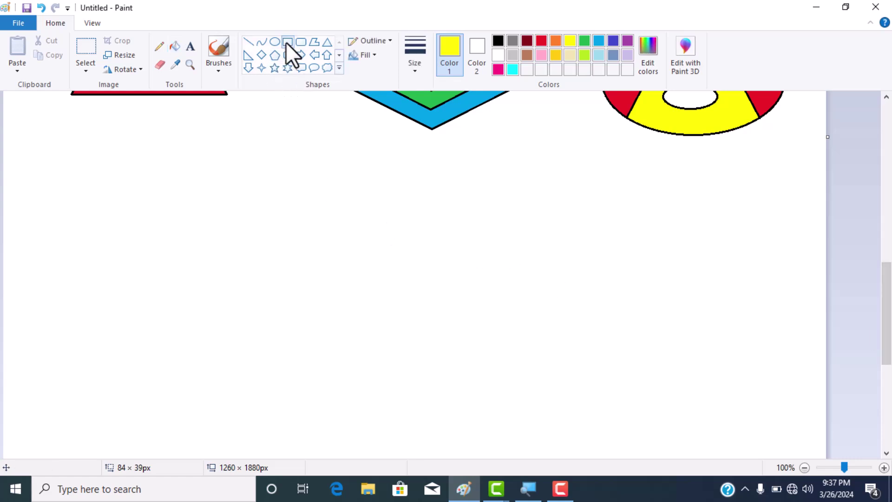
click(497, 41)
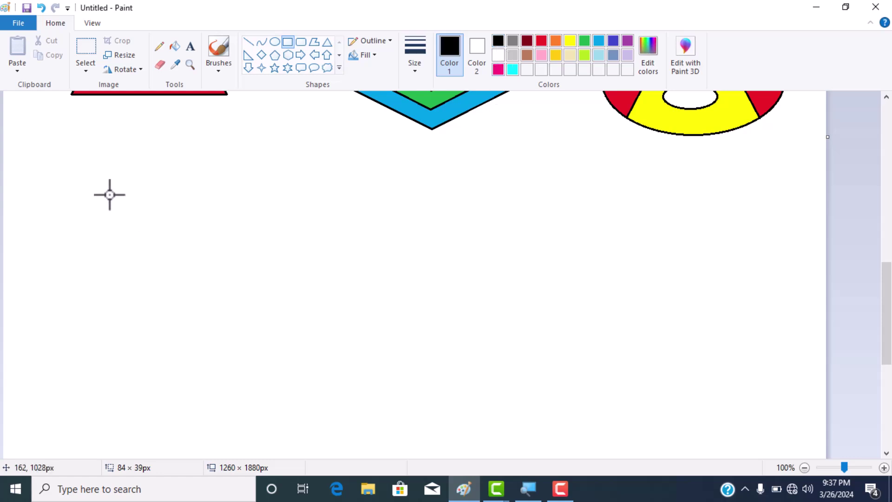
mouse_move(108, 193)
mouse_down()
mouse_move(283, 344)
mouse_move(378, 368)
mouse_up()
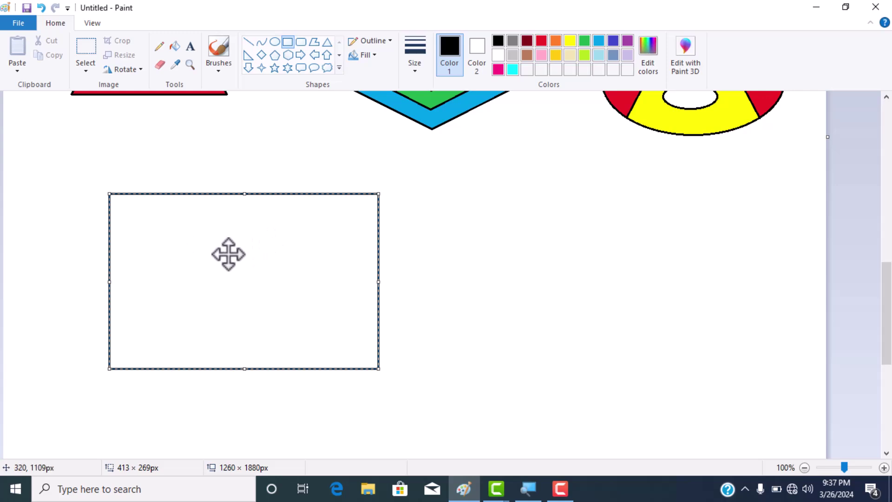
click(170, 42)
click(541, 41)
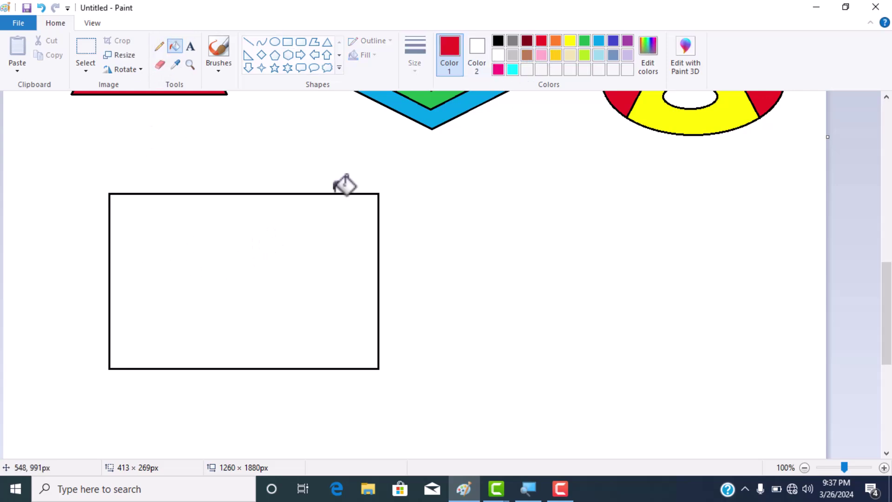
click(300, 225)
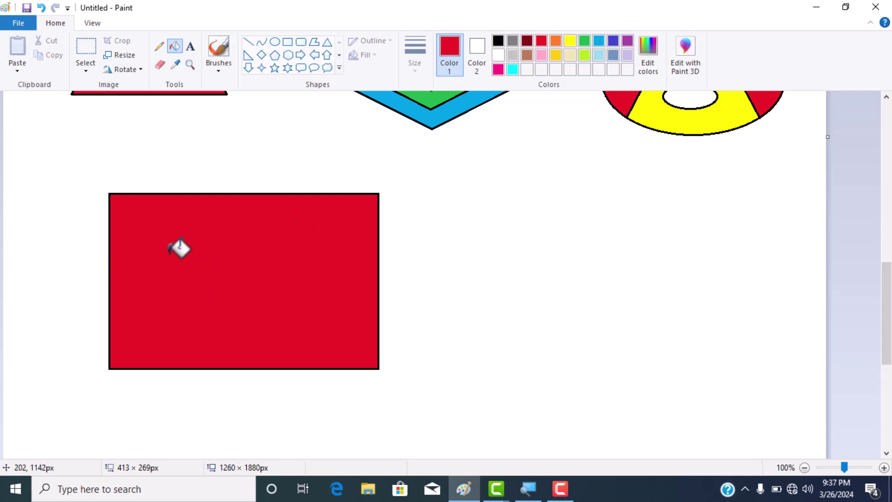
- Draw a black six-point star inside the red rectangle and enlarge it to about 220 × 197 px, roughly centred
click(288, 69)
drag(192, 233, 298, 320)
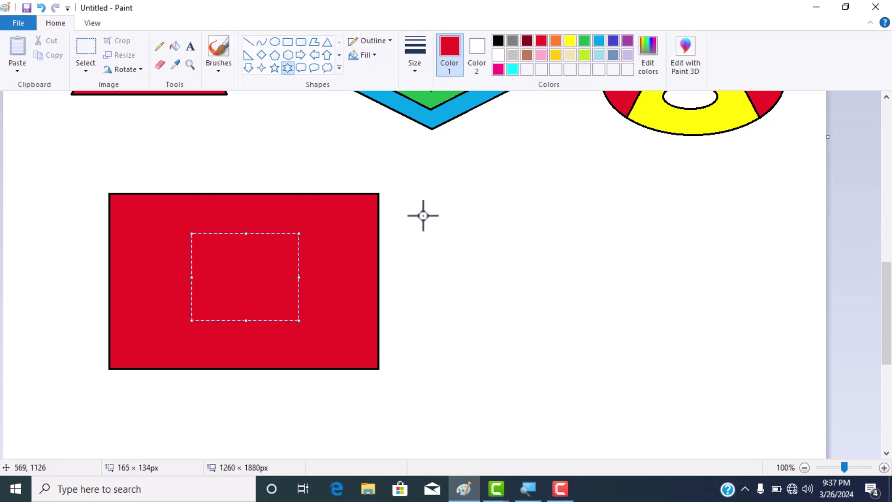
click(498, 41)
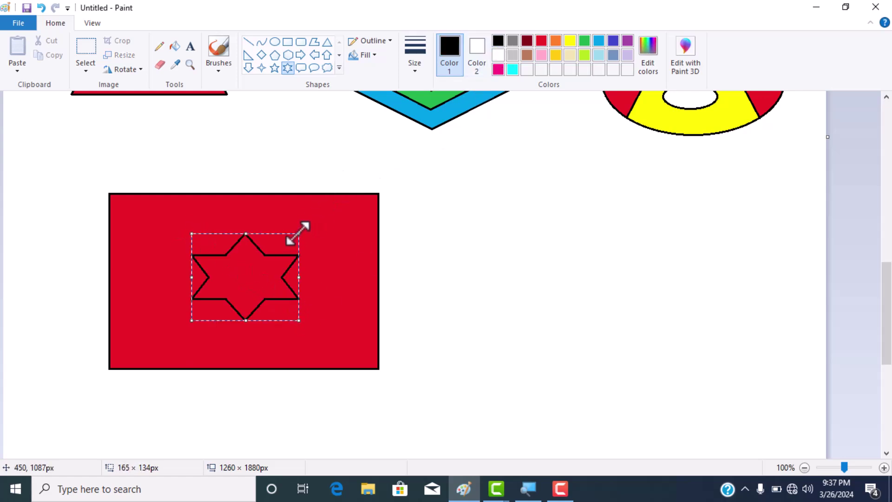
drag(298, 233, 319, 208)
drag(192, 320, 176, 337)
drag(243, 248, 243, 254)
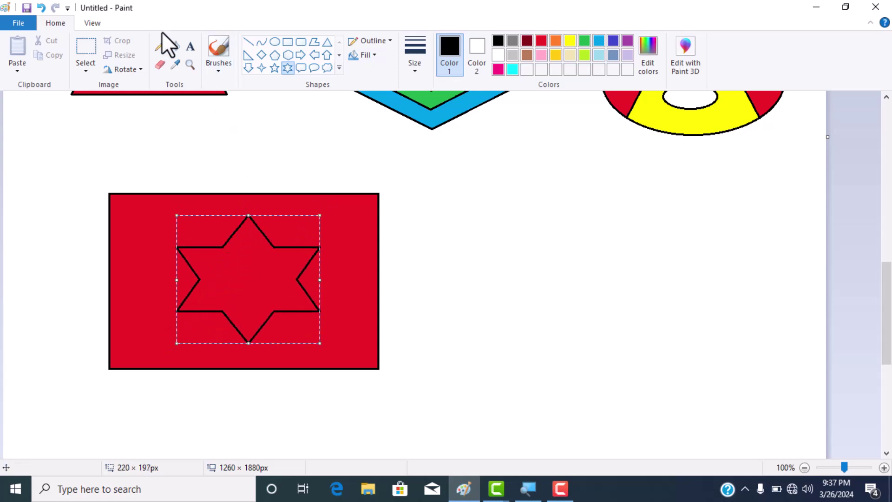
- Fill the six-point star inside the red rectangle with white
click(177, 49)
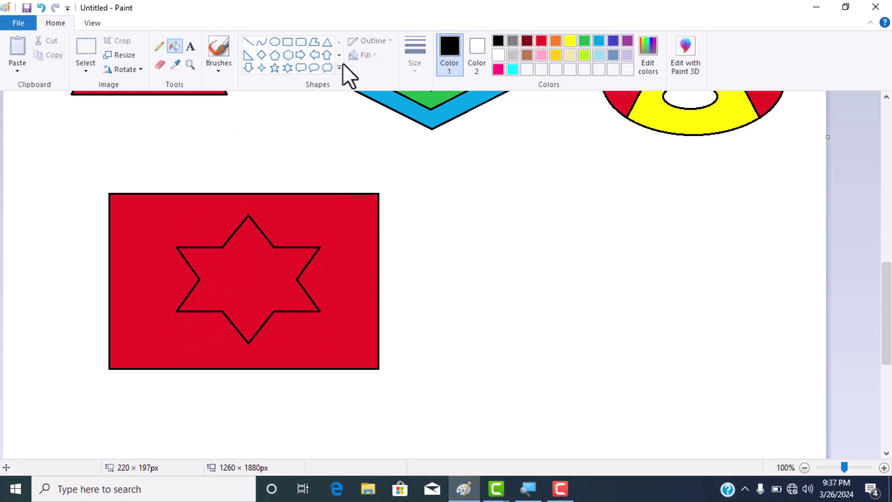
click(584, 40)
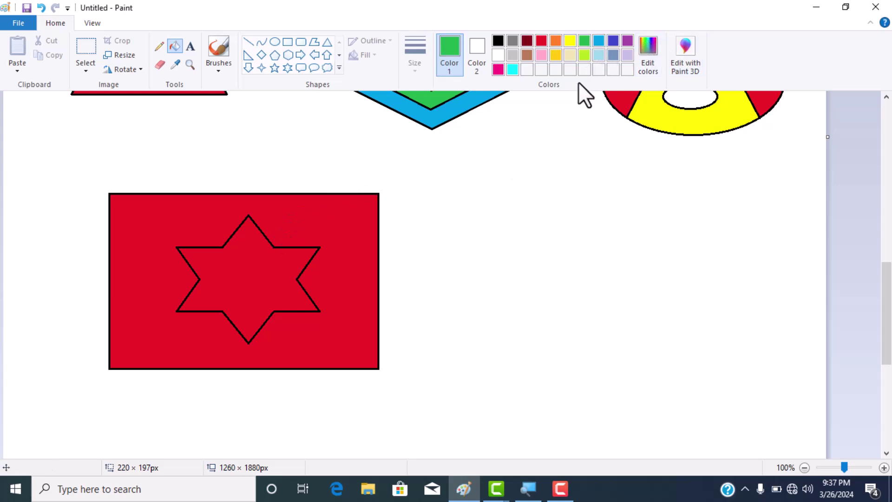
click(498, 56)
click(268, 268)
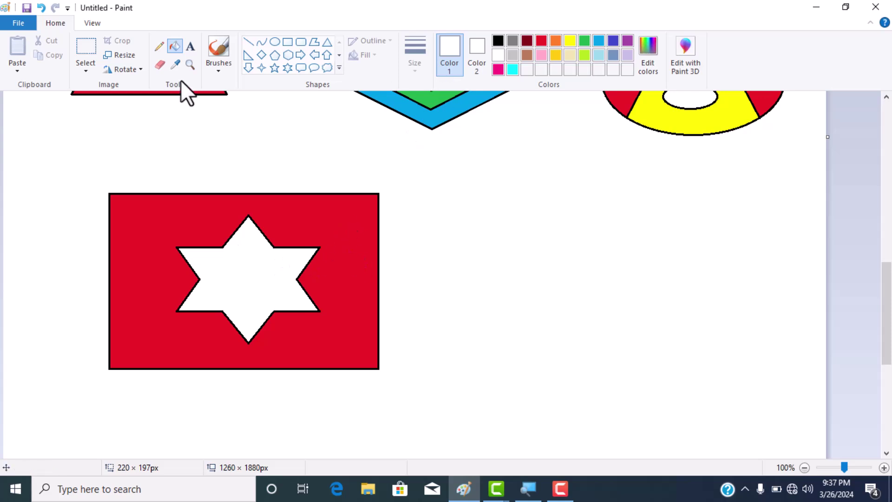
- Draw a black five-point star about 92 × 73 px inside the white six-point star
click(274, 70)
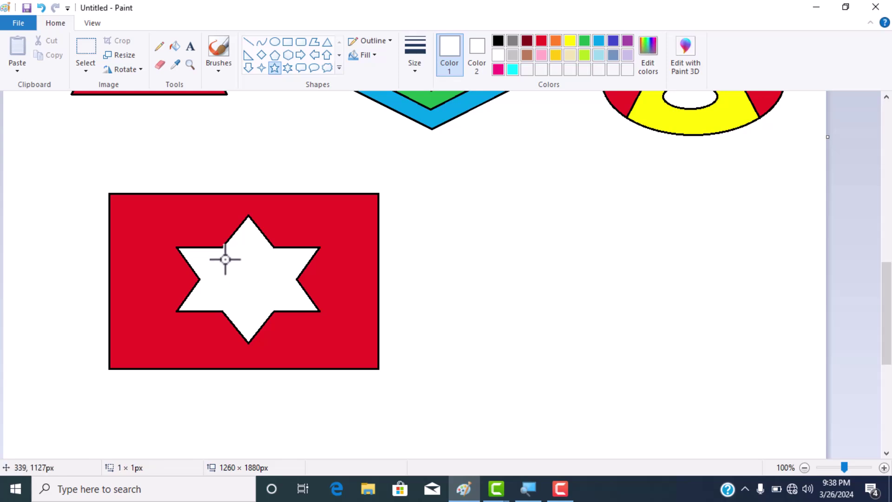
drag(225, 259, 284, 306)
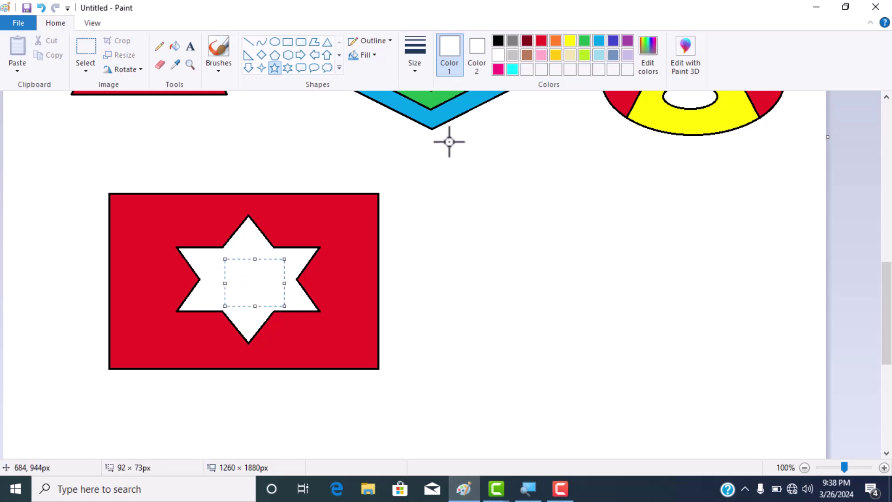
click(498, 40)
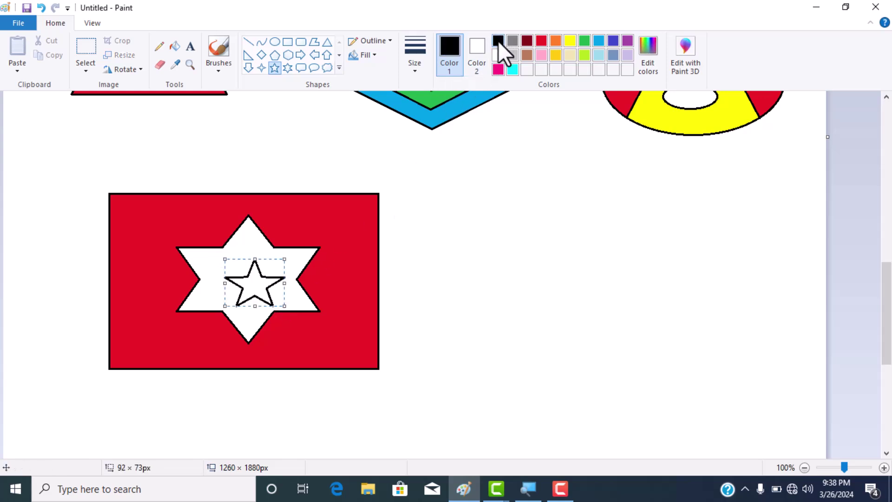
- Reposition the five-point star around the middle of the white star and enlarge it to about 109 × 86 px
key(Up)
key(Up)
key(Up)
key(Up)
key(Up)
key(Up)
key(Up)
key(Up)
key(Up)
key(Up)
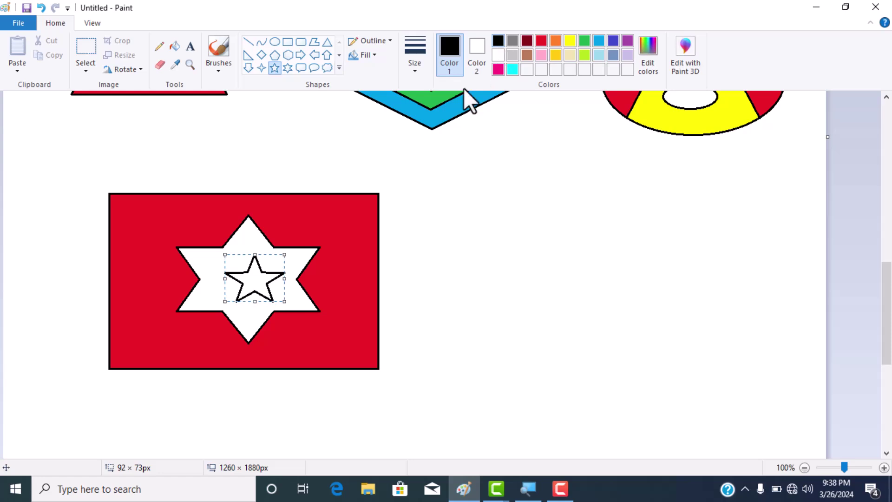
key(Down)
key(Down)
key(Down)
key(Down)
key(Down)
key(Down)
key(Down)
key(Down)
key(Down)
key(Down)
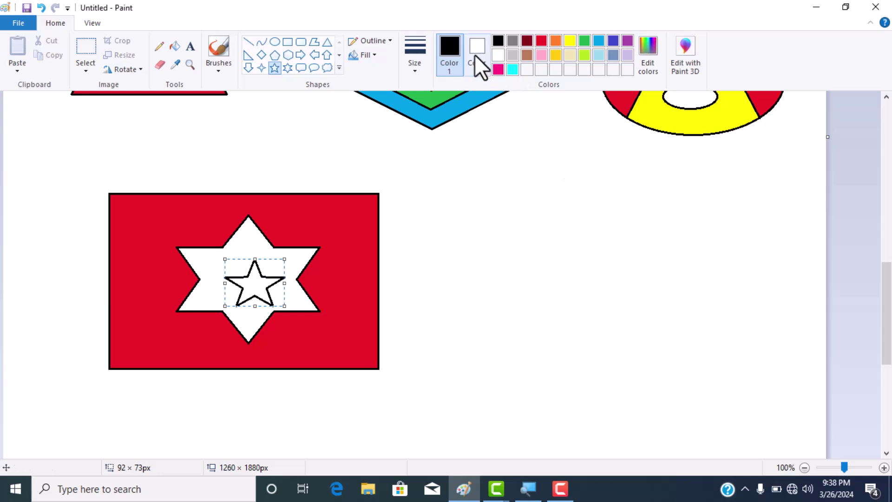
key(Up)
key(Up)
key(Up)
key(Up)
key(Up)
key(Up)
key(Up)
key(Up)
key(Up)
key(Up)
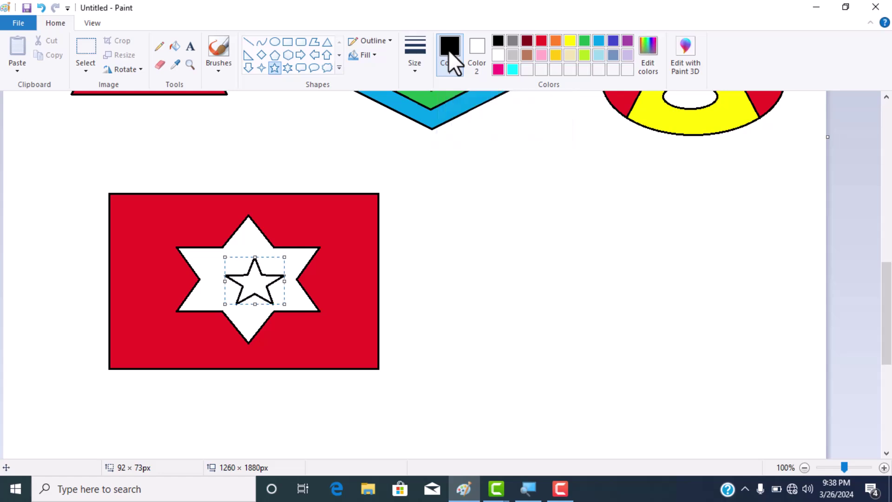
key(Left)
key(Left)
key(Left)
key(Left)
key(Left)
key(Left)
key(Left)
key(Left)
key(Left)
key(Left)
key(Left)
key(Left)
key(Left)
key(Left)
key(Left)
key(Left)
key(Left)
key(Left)
key(Left)
key(Left)
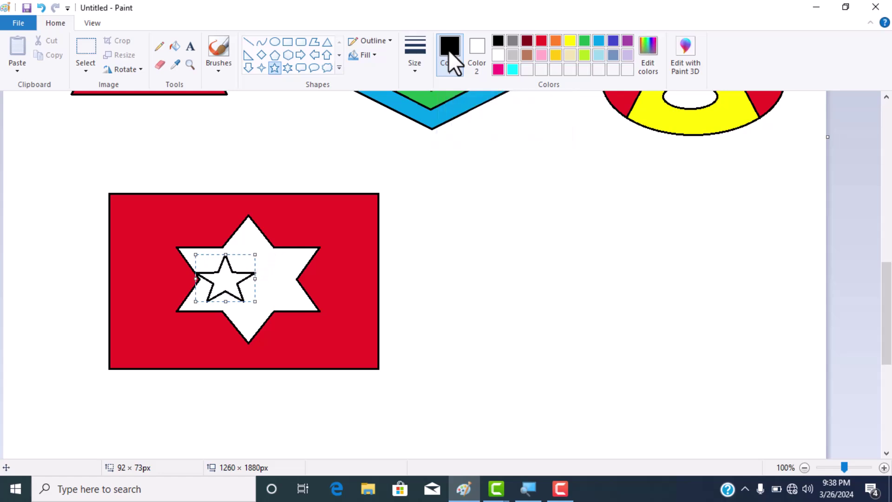
key(Right)
key(Right)
key(Right)
key(Right)
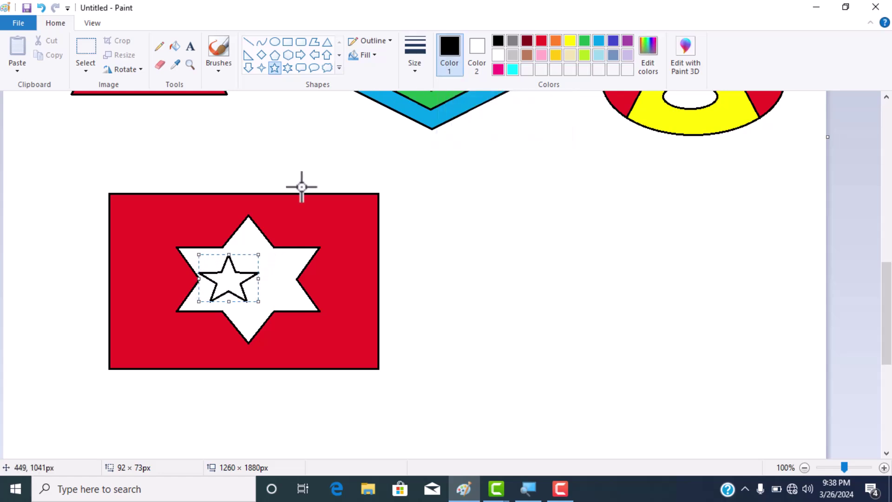
mouse_move(233, 285)
mouse_down()
mouse_move(257, 278)
mouse_move(249, 282)
mouse_up()
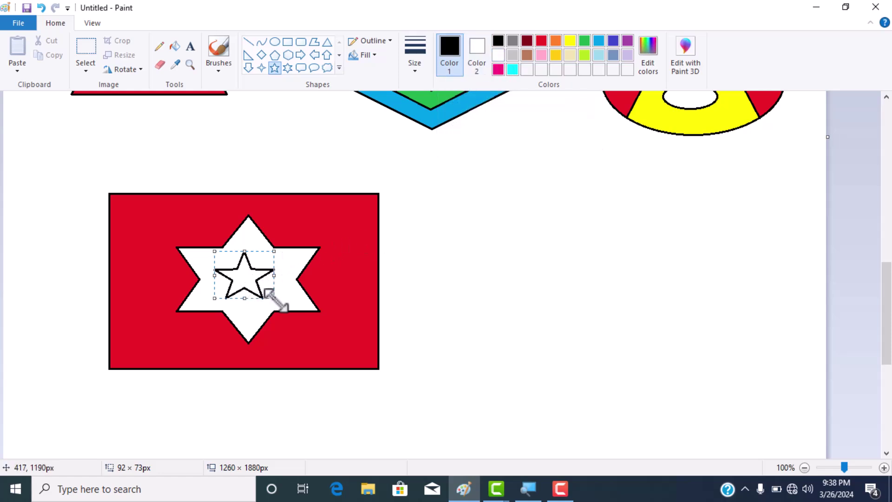
drag(274, 299, 285, 307)
- Fill the five-point star with orange
click(174, 46)
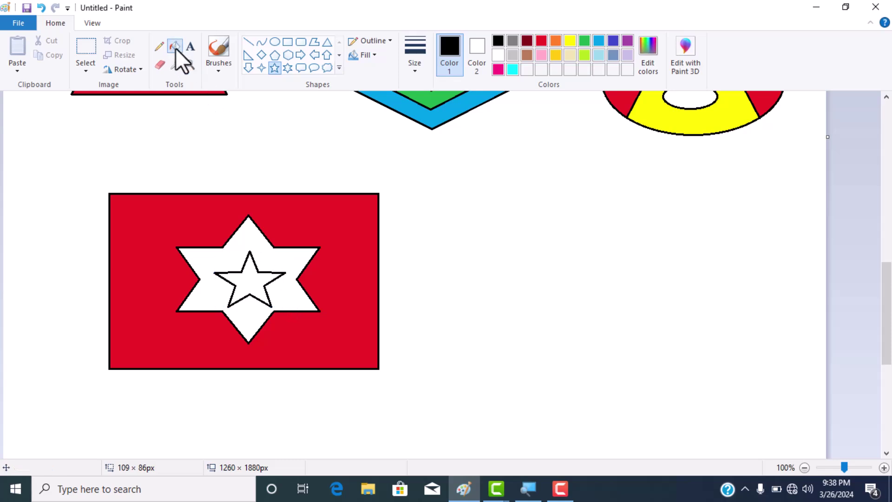
click(554, 41)
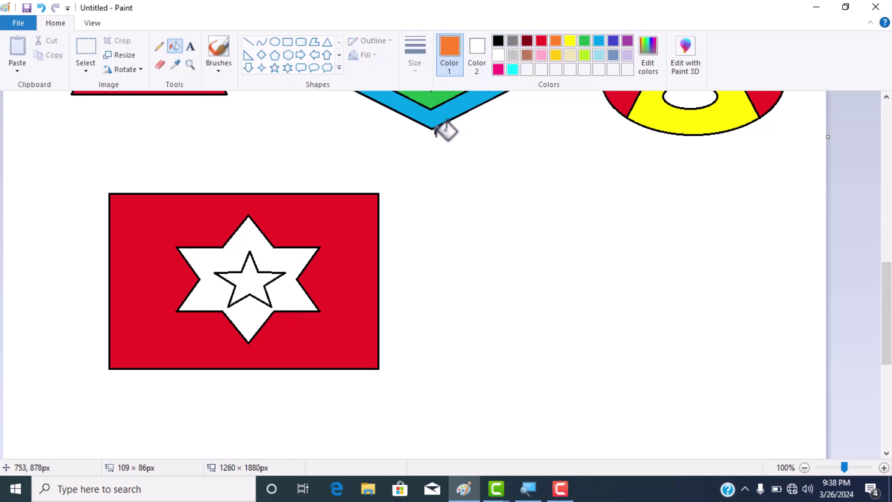
click(255, 281)
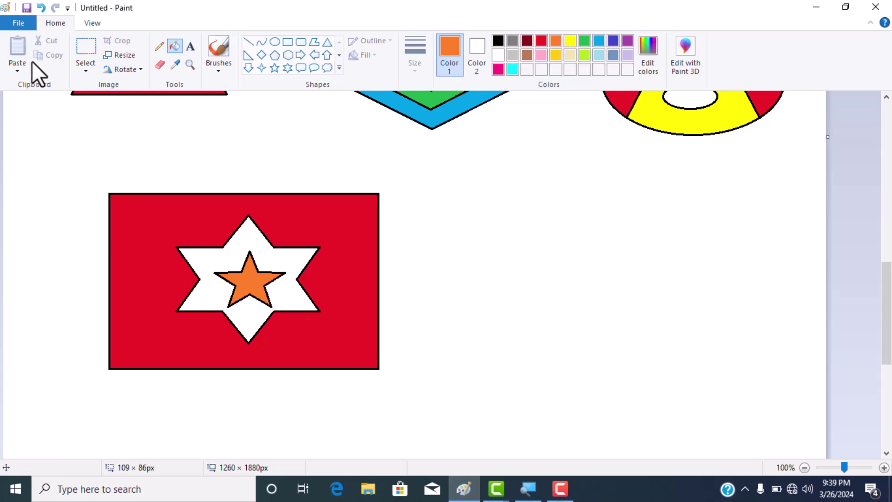
- Undo both stars and their fills, back to the plain red rectangle
click(40, 9)
click(41, 10)
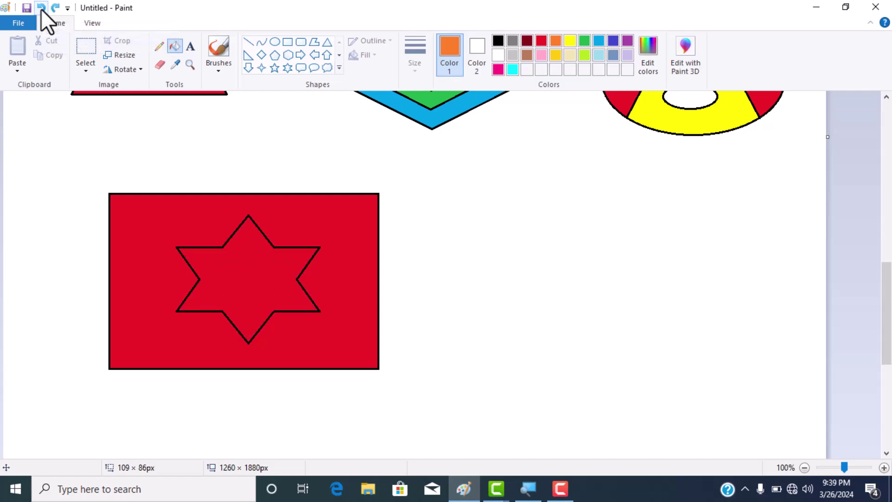
click(41, 9)
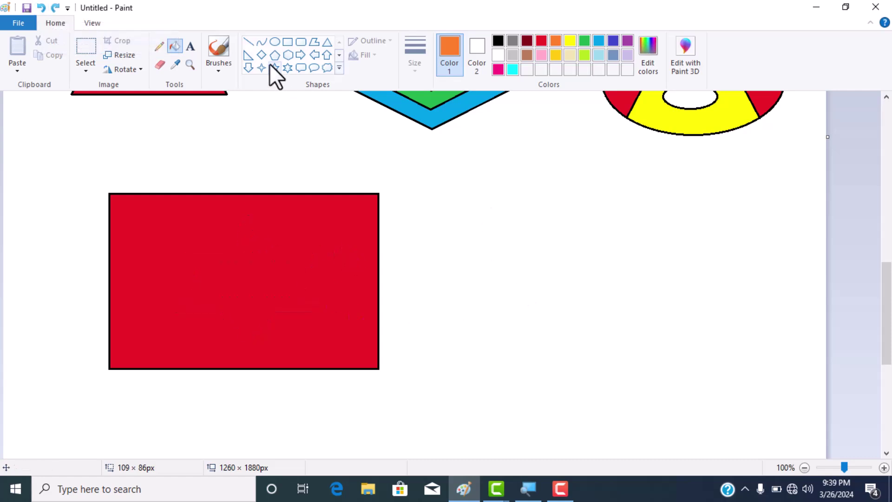
- Draw a black six-point star about 183 × 183 px on the blank canvas beside the red rectangle and fill it with green
click(288, 69)
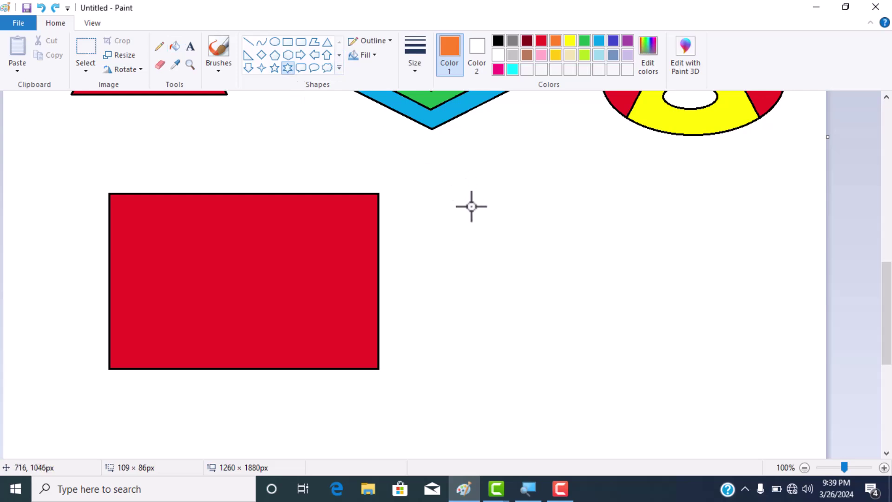
drag(471, 206, 590, 325)
click(498, 41)
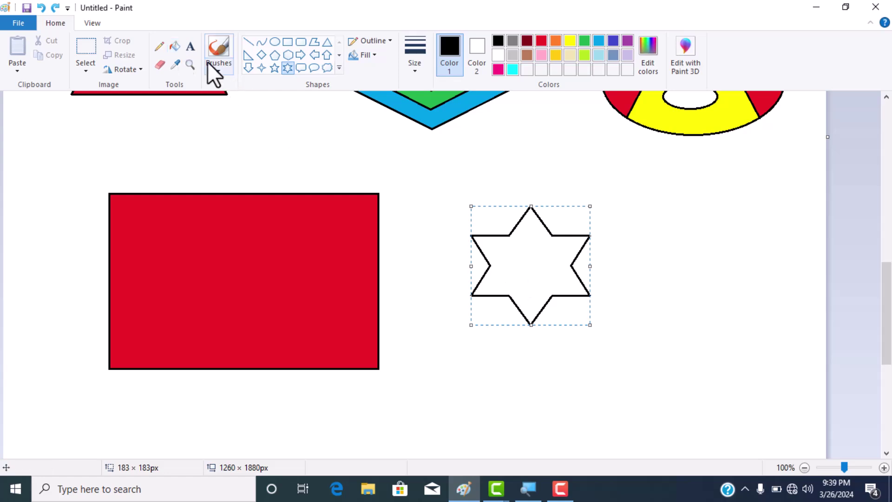
click(176, 44)
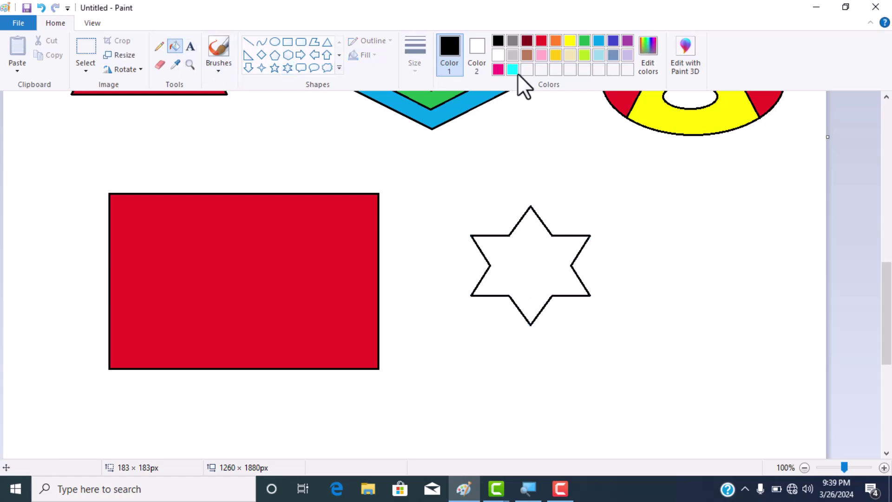
click(584, 41)
click(530, 254)
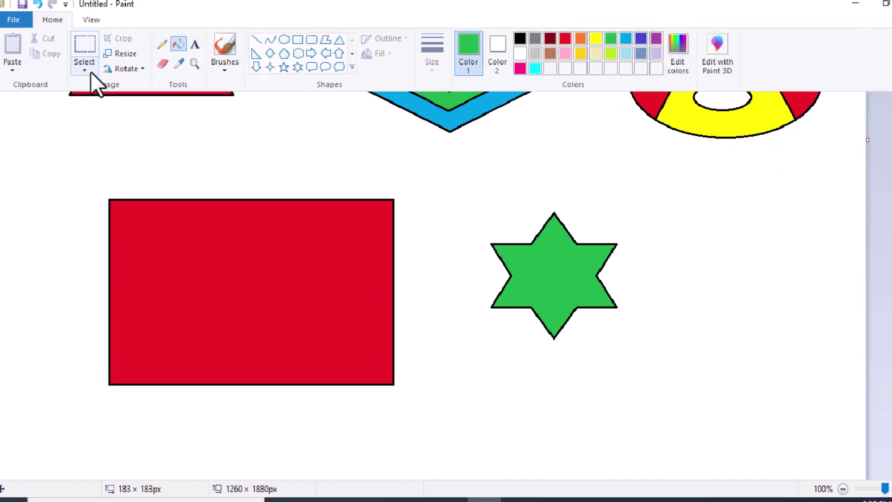
- Select the green star with a rectangular selection about 276 × 253 px and move it onto the middle of the red rectangle
click(91, 71)
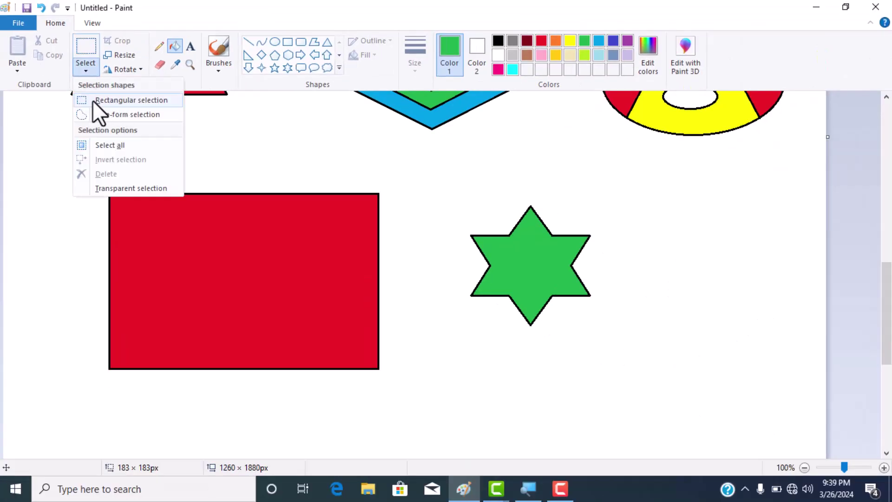
click(144, 100)
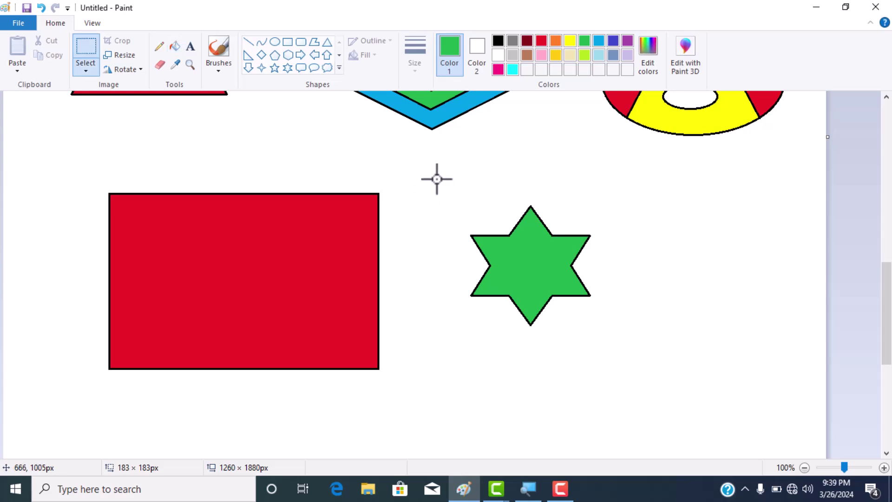
drag(433, 179, 612, 342)
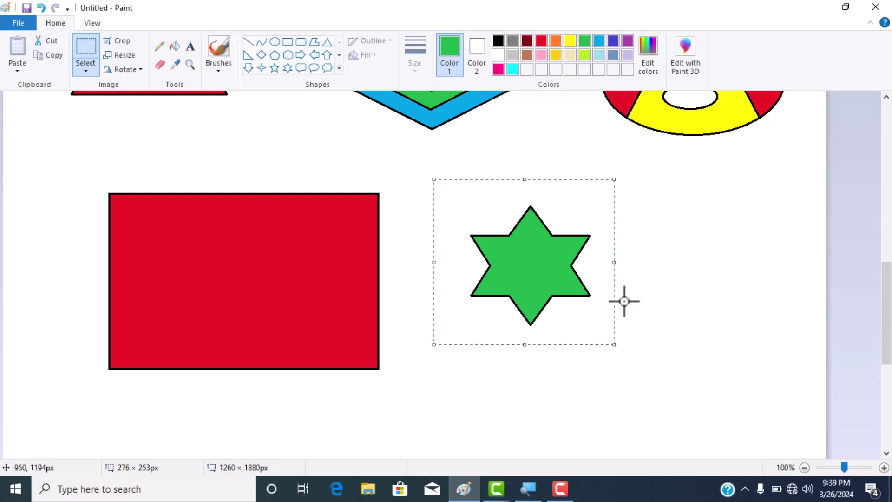
drag(569, 276, 311, 286)
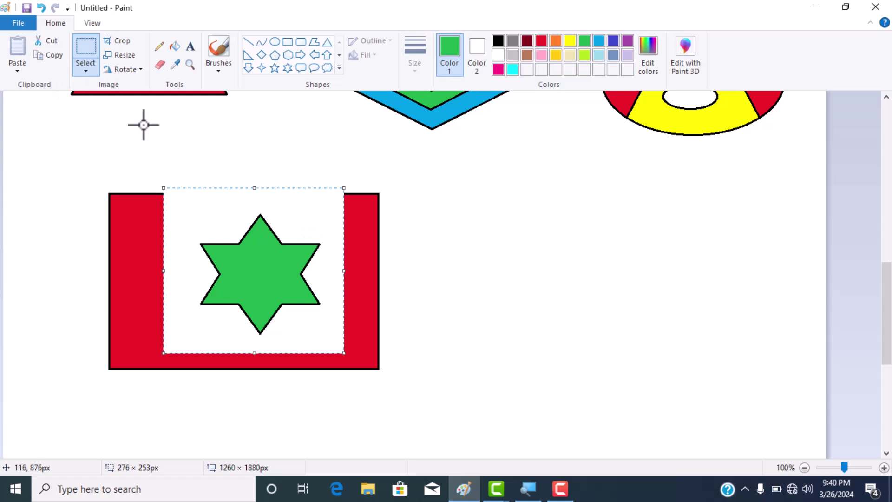
- Turn on transparent selection for the selected green star and centre it on the red rectangle
click(85, 68)
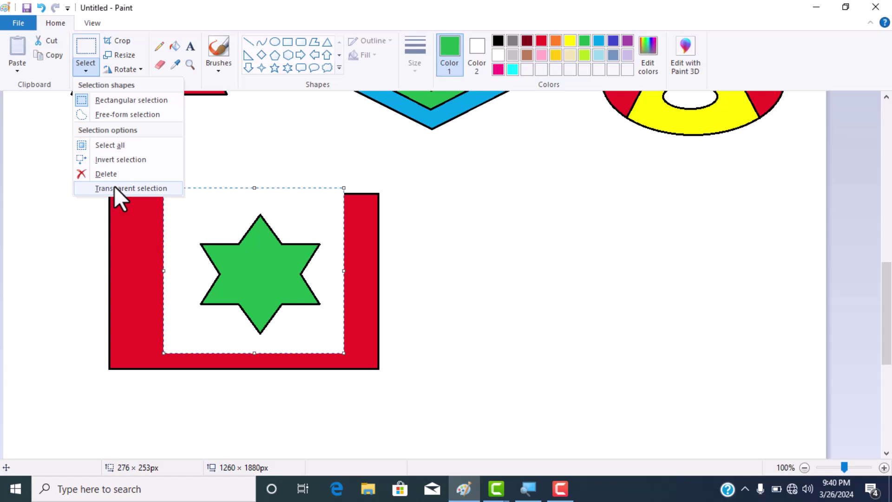
click(86, 188)
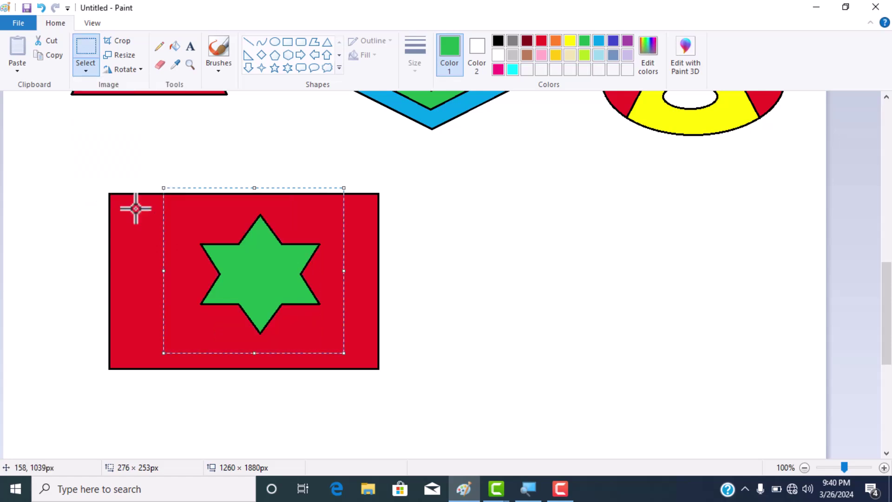
drag(299, 254, 280, 264)
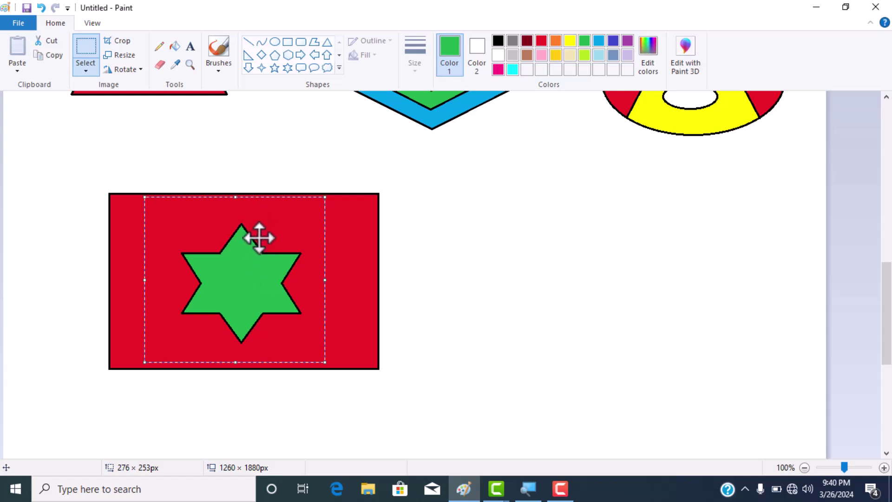
- Copy the green star, paste a duplicate beside the red rectangle, and undo the pasted stars
right_click(259, 238)
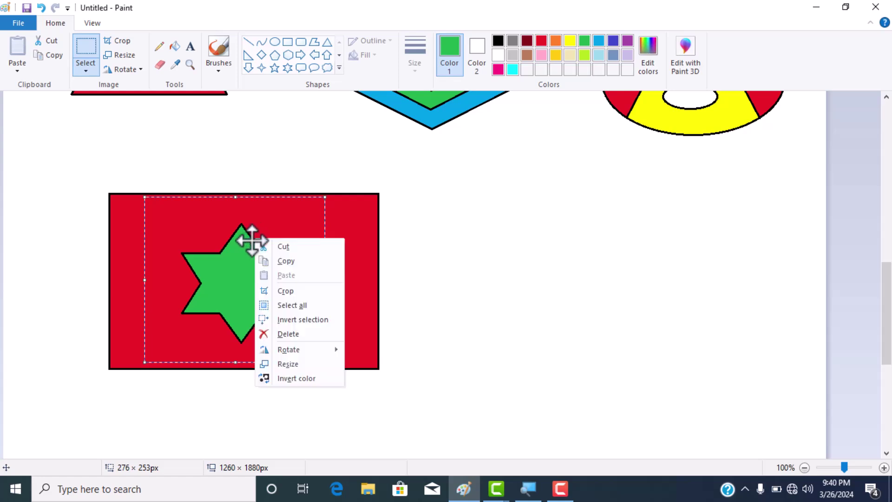
click(275, 260)
right_click(274, 258)
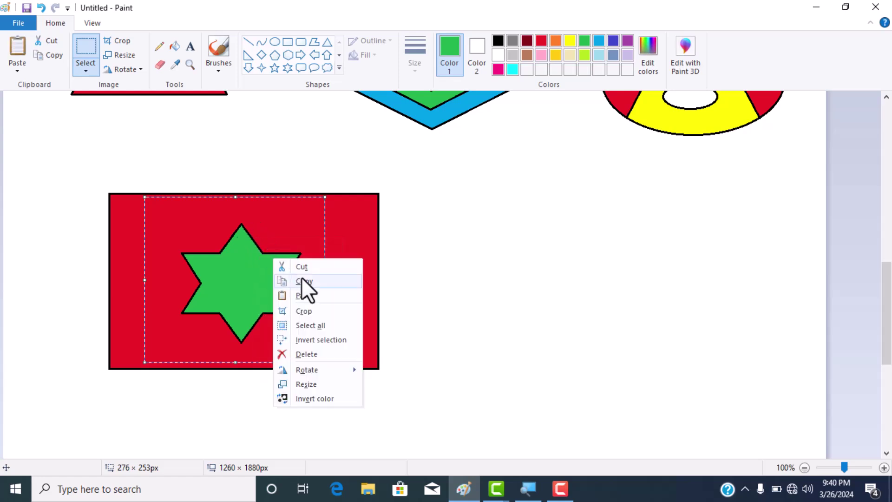
click(314, 297)
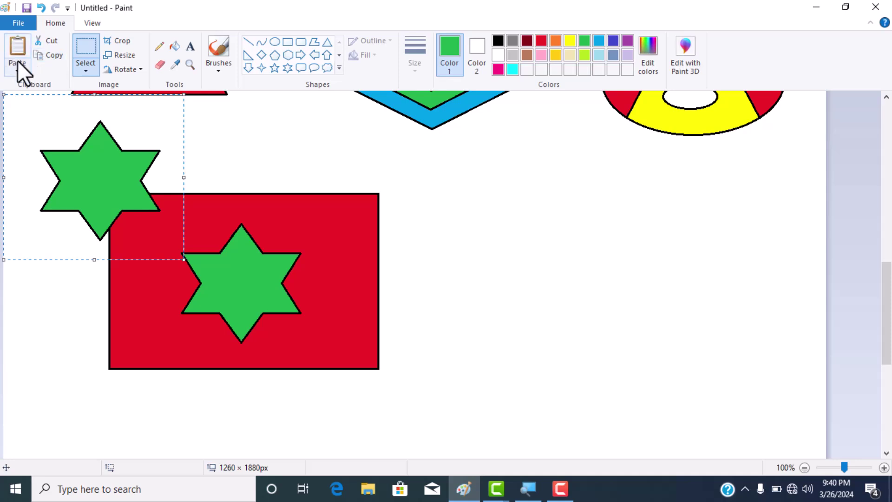
drag(95, 160, 448, 212)
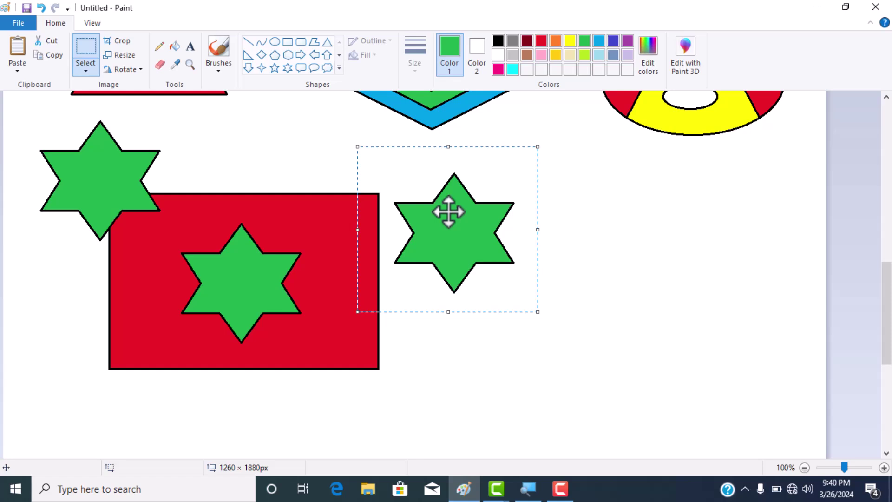
key(ctrl+z)
key(ctrl+z)
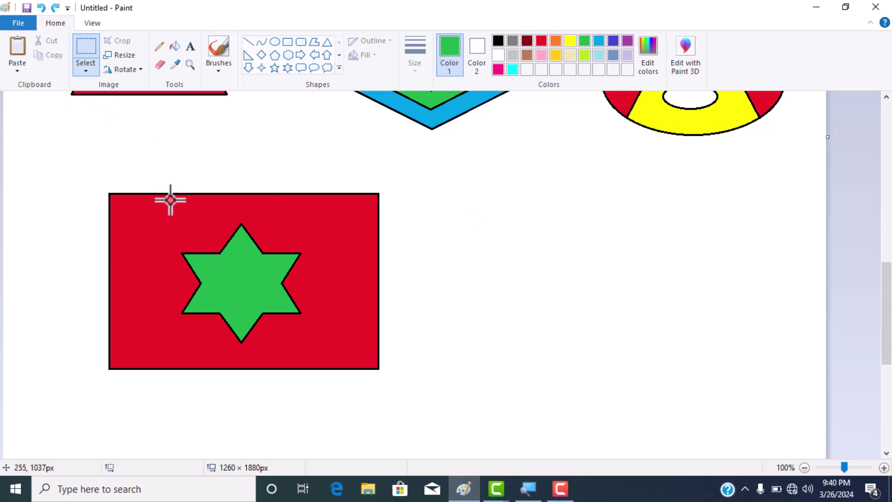
- Draw a green-outlined six-point star about 219 × 202 px on the blank canvas beside the red rectangle and fill it with red
click(287, 69)
drag(473, 195, 616, 326)
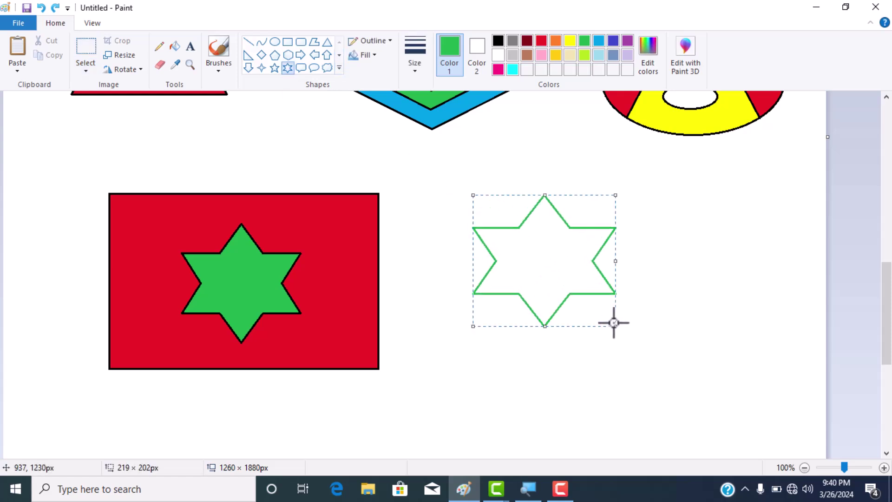
click(174, 46)
click(541, 41)
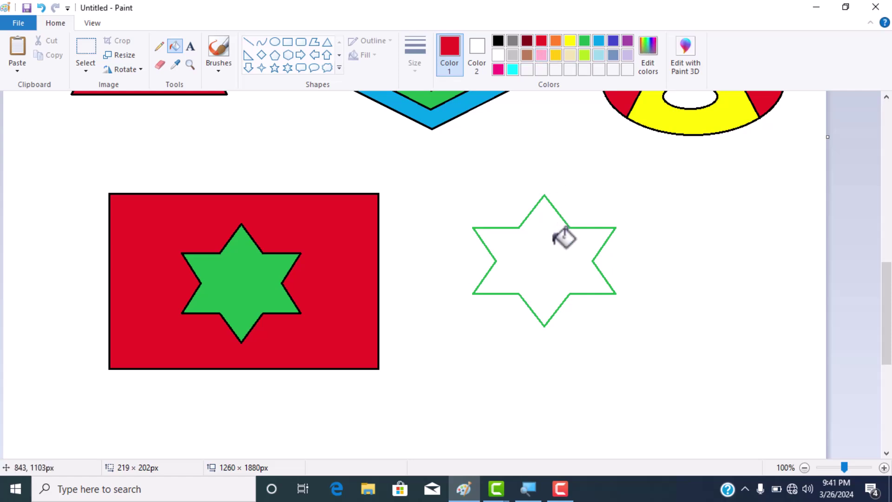
click(563, 236)
- Select the red star with a rectangular selection about 288 × 263 px and place several copies of it around the canvas
click(85, 70)
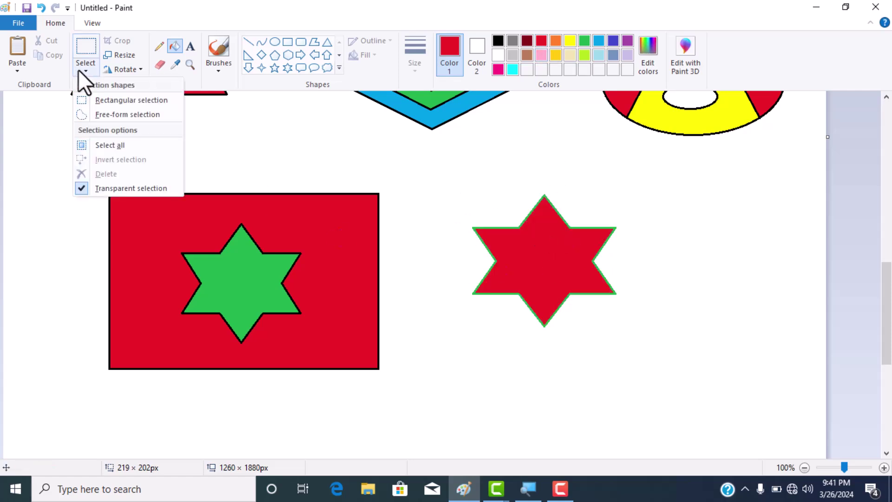
click(116, 100)
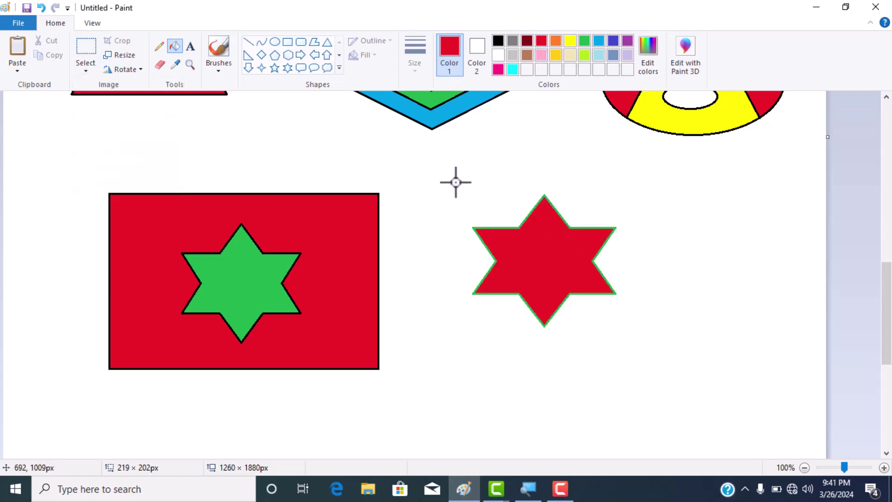
drag(449, 175, 638, 346)
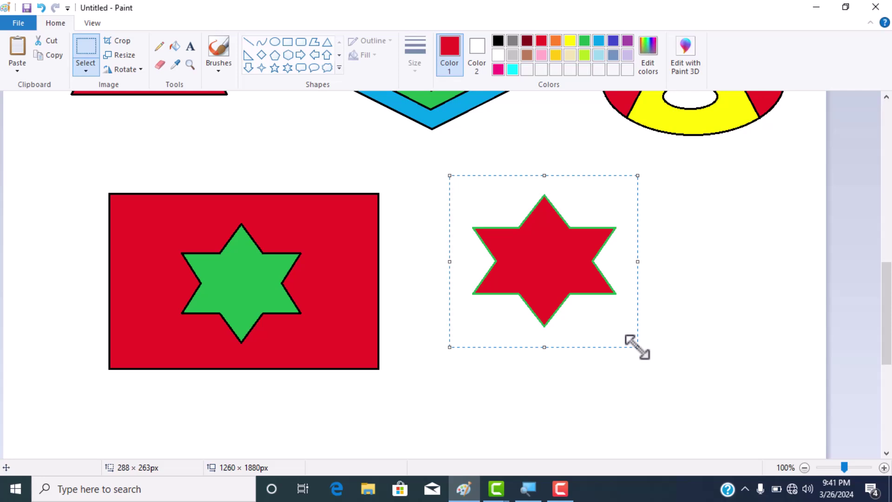
drag(606, 275, 639, 360)
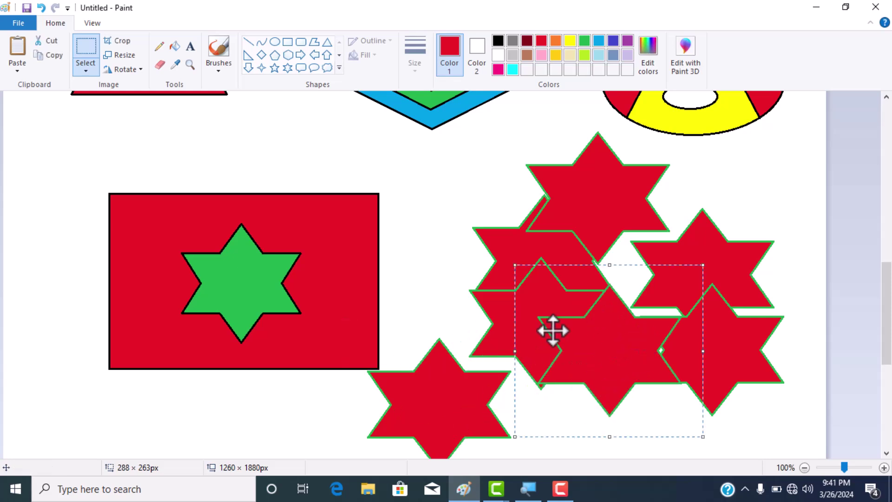
- Undo the red star copies, the red fill and the star outline beside the red rectangle
click(39, 9)
click(39, 8)
click(39, 8)
click(39, 8)
click(39, 9)
click(39, 9)
click(39, 9)
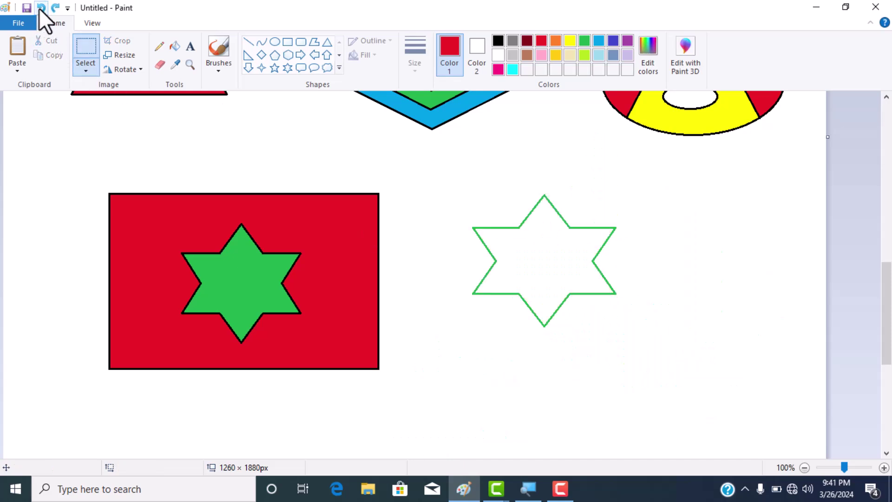
click(39, 8)
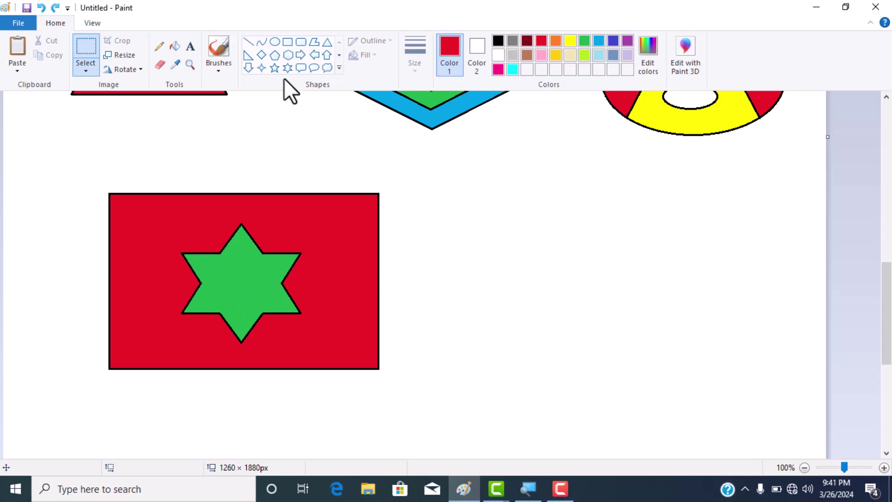
click(249, 68)
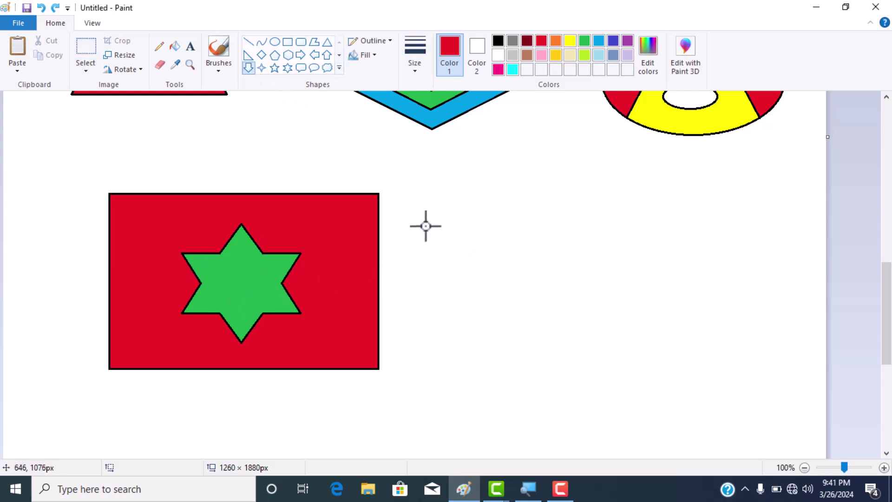
drag(426, 225, 543, 298)
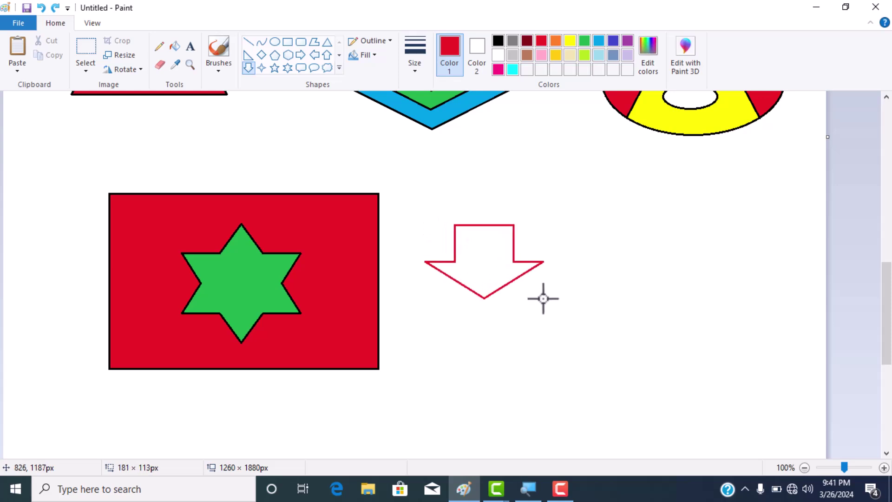
key(ctrl+z)
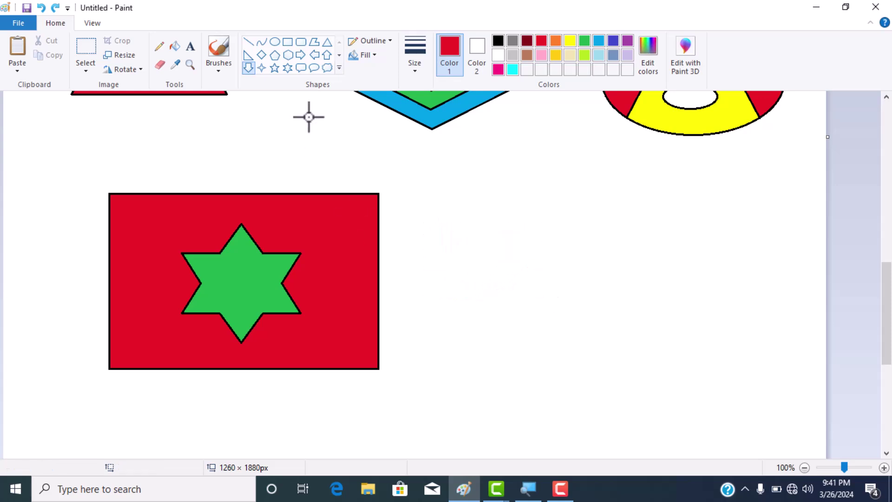
- Draw a red-outlined right arrow about 186 × 97 px beside the red rectangle and fill it with yellow
click(300, 55)
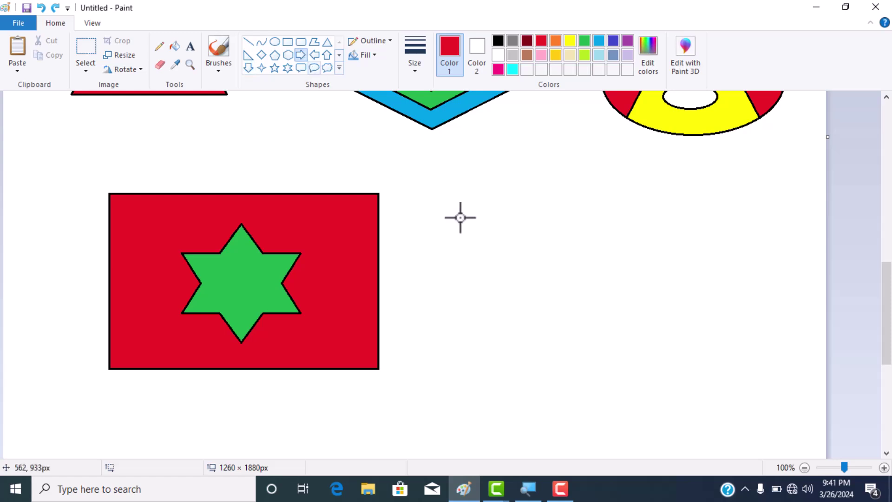
drag(442, 240, 563, 303)
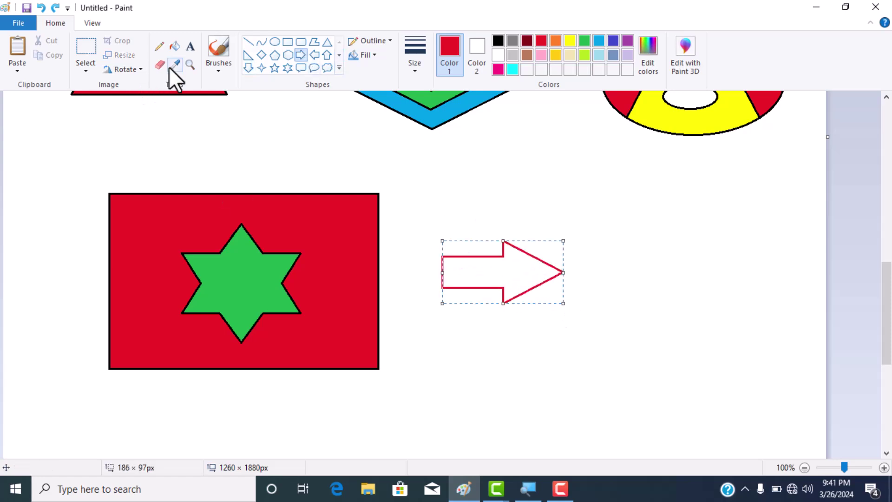
click(172, 46)
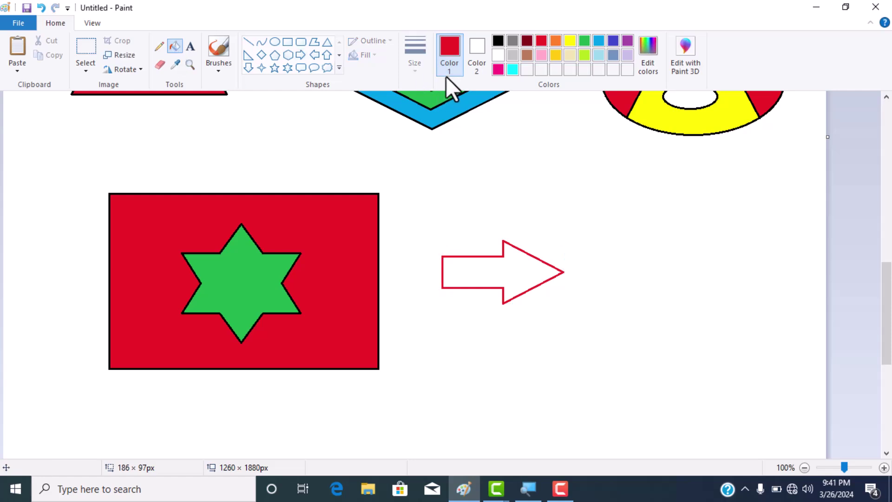
click(569, 42)
click(524, 264)
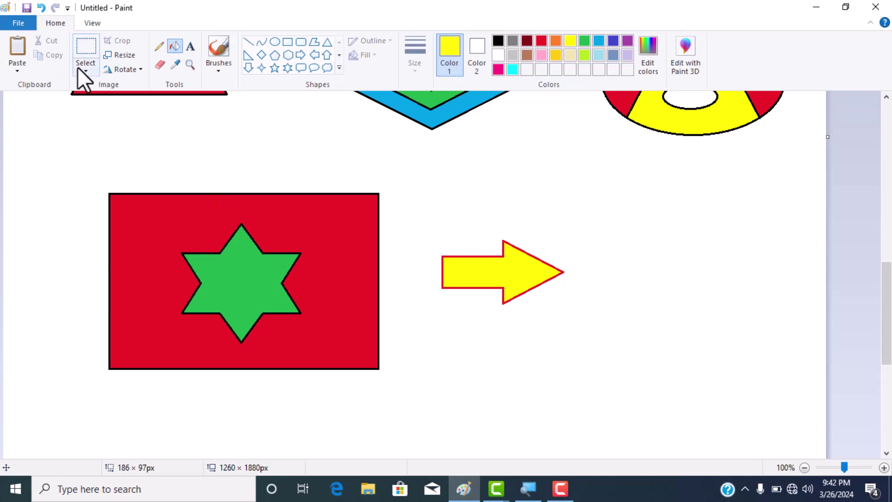
- Select the yellow arrow with a rectangular selection about 266 × 165 px and place a copy to the right of the original
click(84, 69)
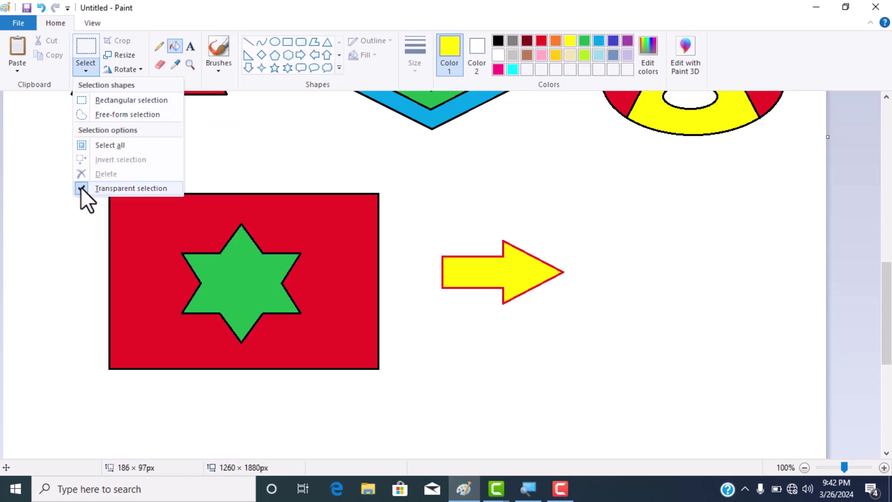
click(107, 100)
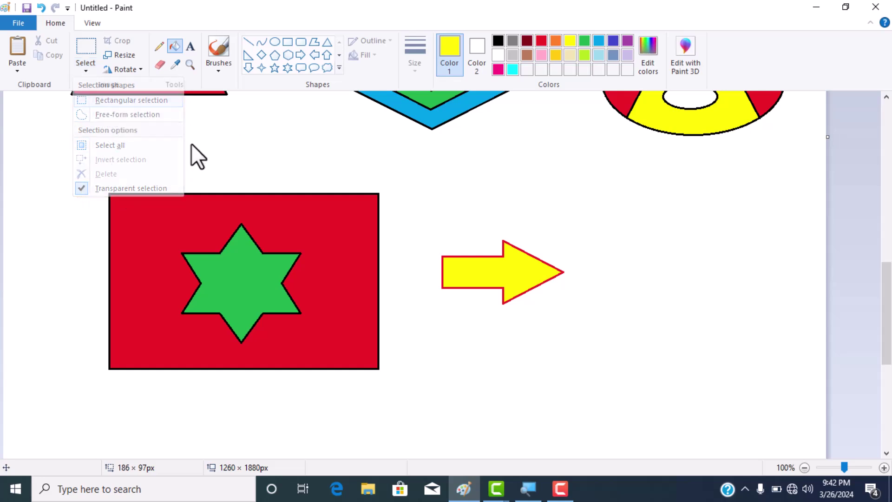
drag(412, 214, 585, 320)
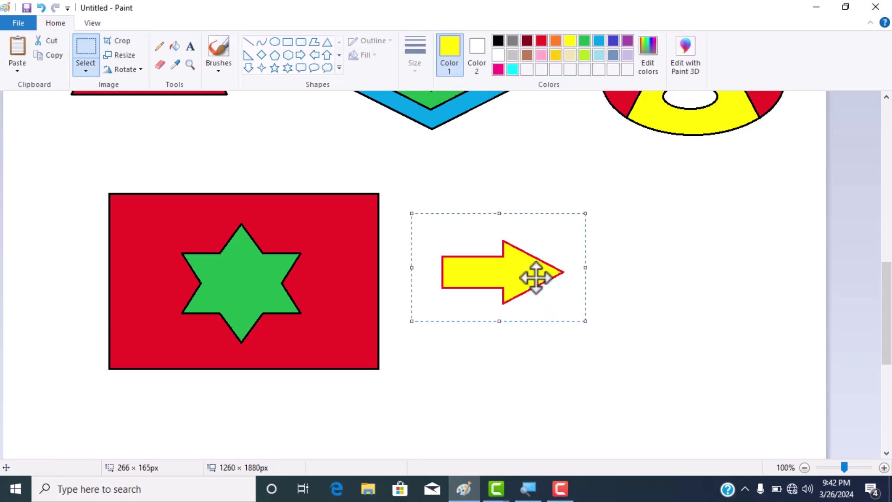
drag(535, 277, 711, 277)
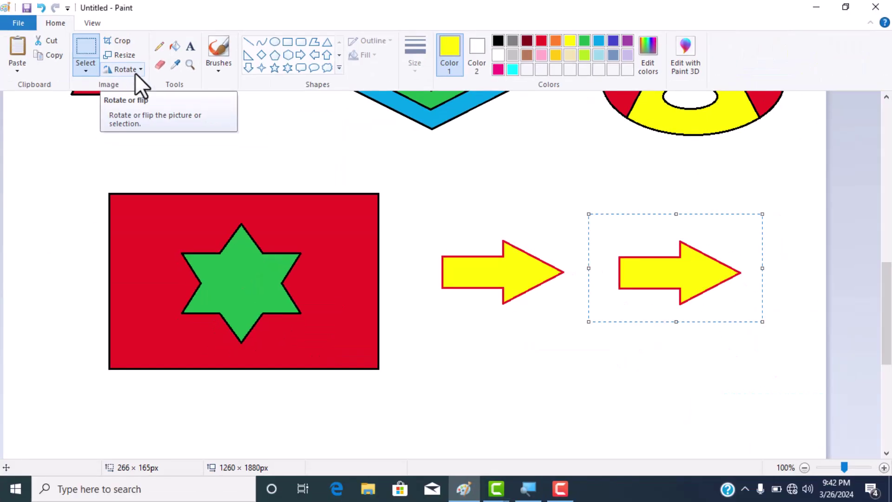
- Flip the copied arrow horizontally and move it so its tip faces the tip of the original arrow
click(129, 69)
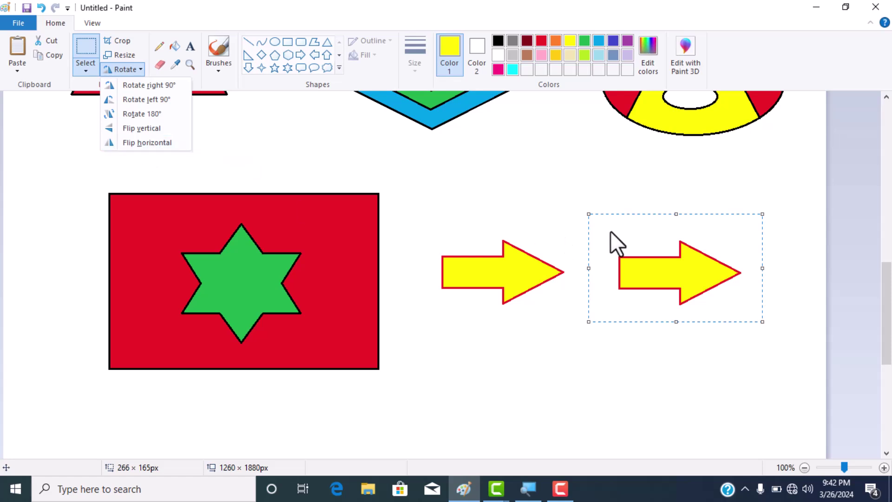
click(149, 144)
drag(695, 285, 656, 281)
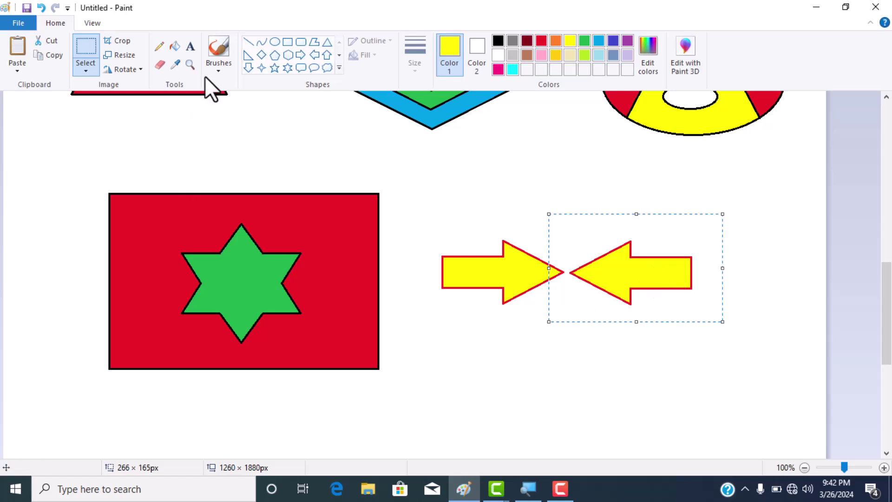
- Draw a yellow-outlined up arrow about 96 × 124 px below the two facing arrows and fill it with red
click(328, 56)
scroll(516, 339, down, 2)
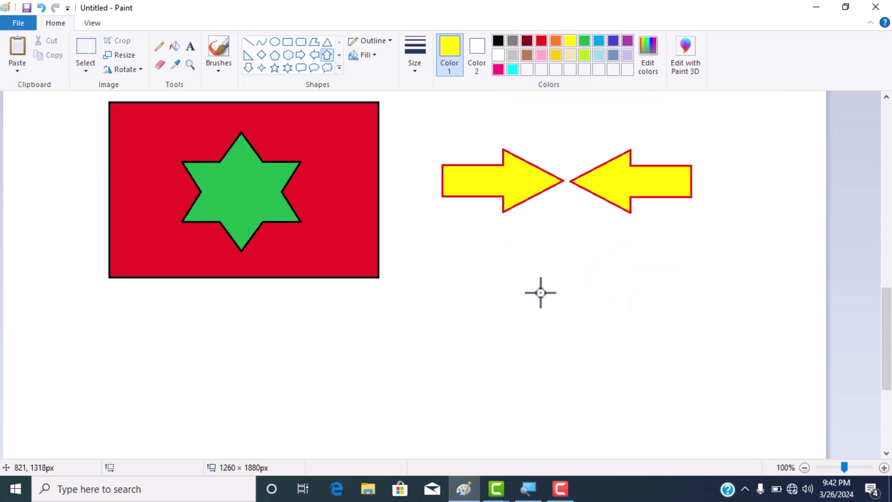
drag(532, 280, 595, 360)
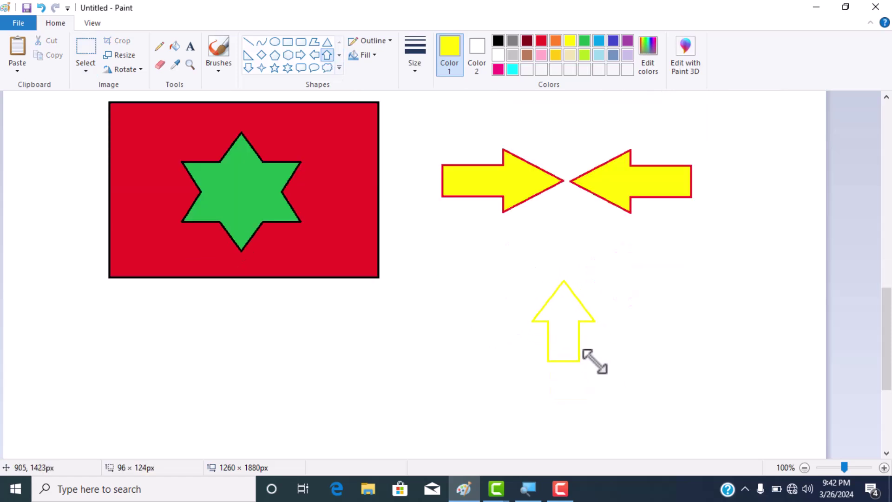
click(175, 46)
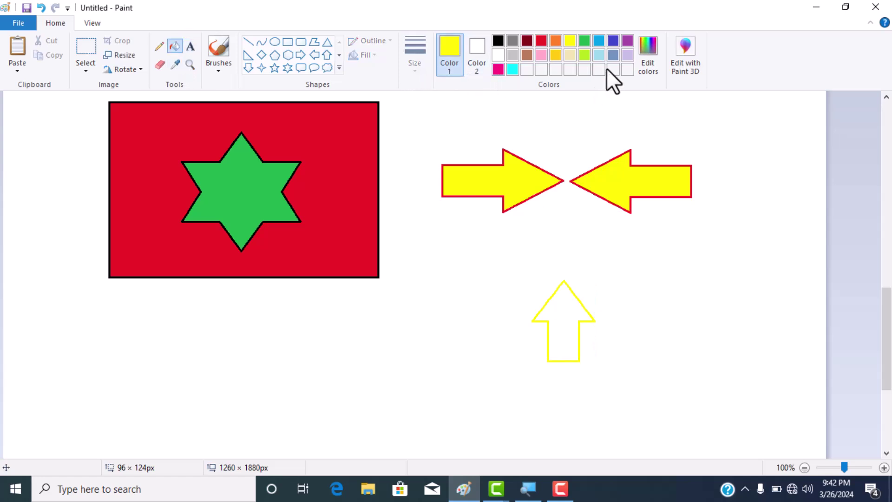
click(541, 40)
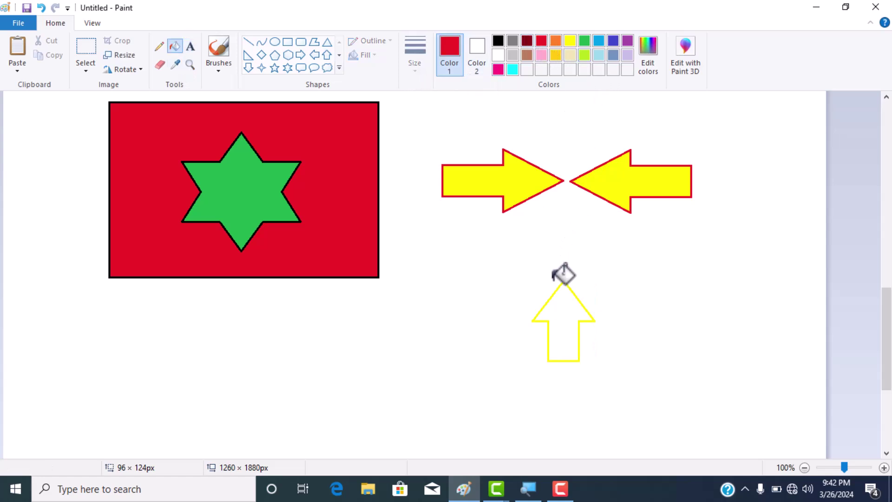
click(564, 304)
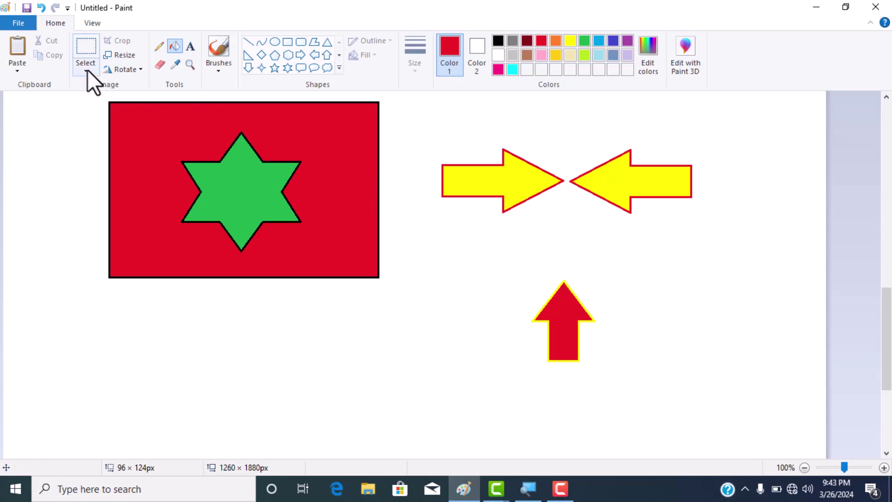
- Select the red up arrow with a rectangular selection about 112 × 156 px and place a copy up and to the right of the original
click(86, 71)
click(107, 96)
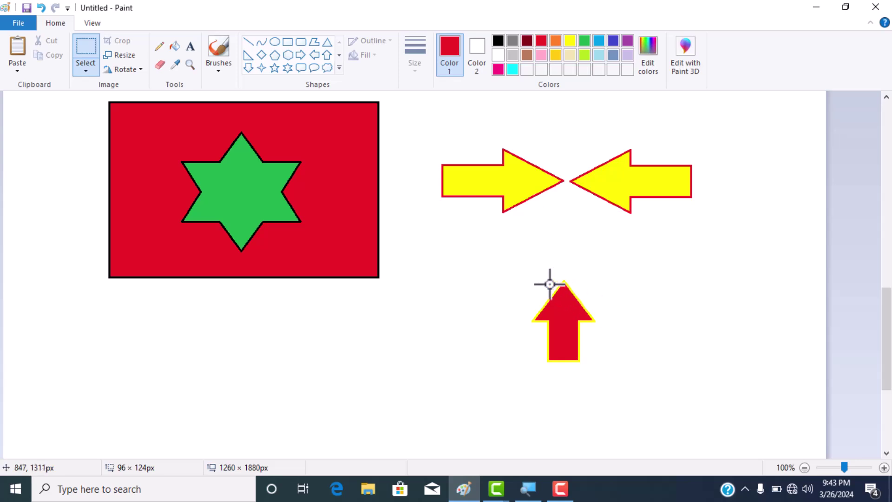
drag(529, 267, 602, 369)
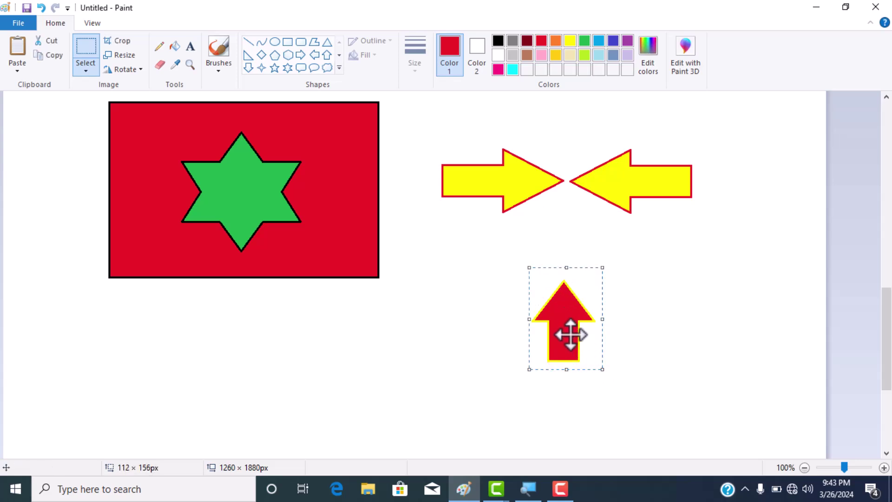
drag(571, 328, 713, 293)
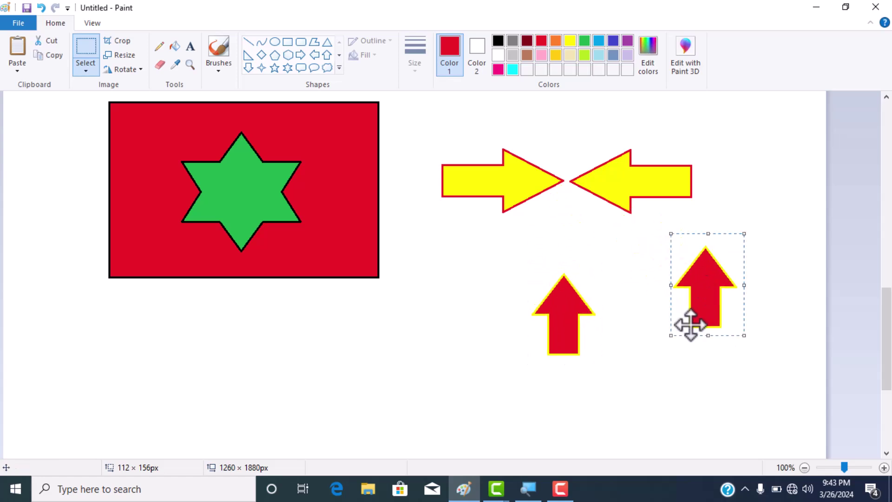
- Flip the copied red arrow vertically and move it so it points down at the gap between the yellow arrow tips
click(137, 69)
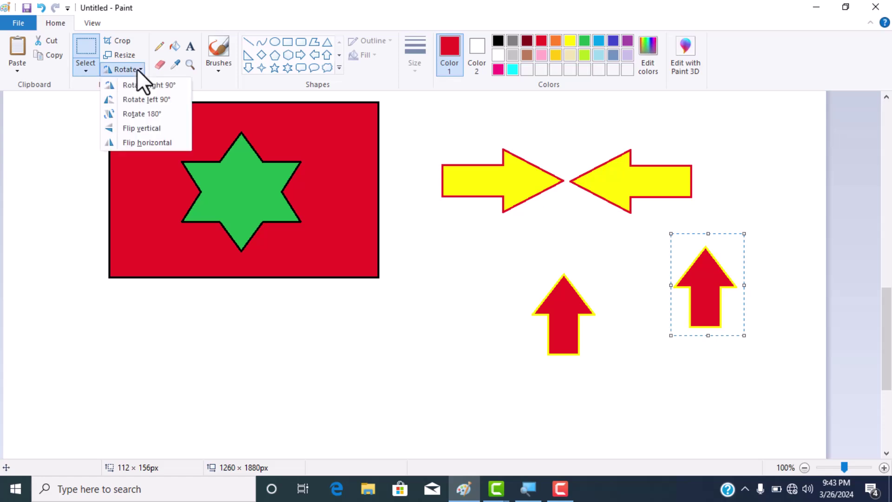
click(155, 128)
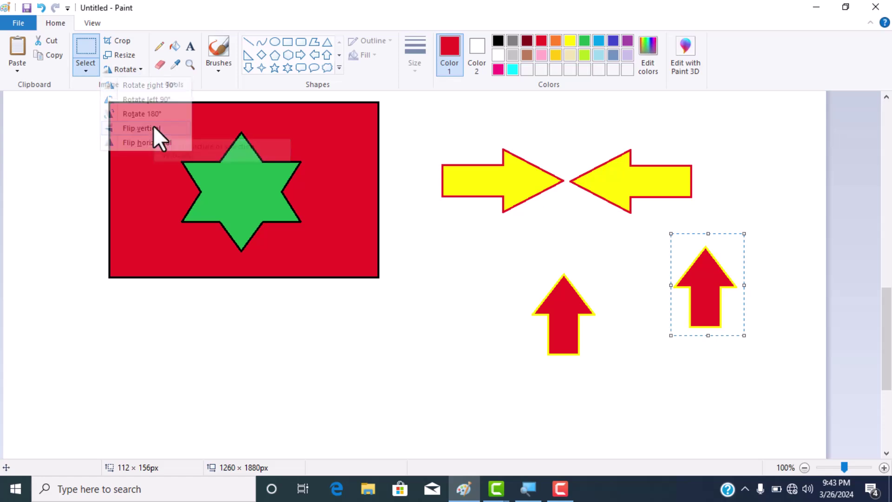
drag(727, 294, 585, 142)
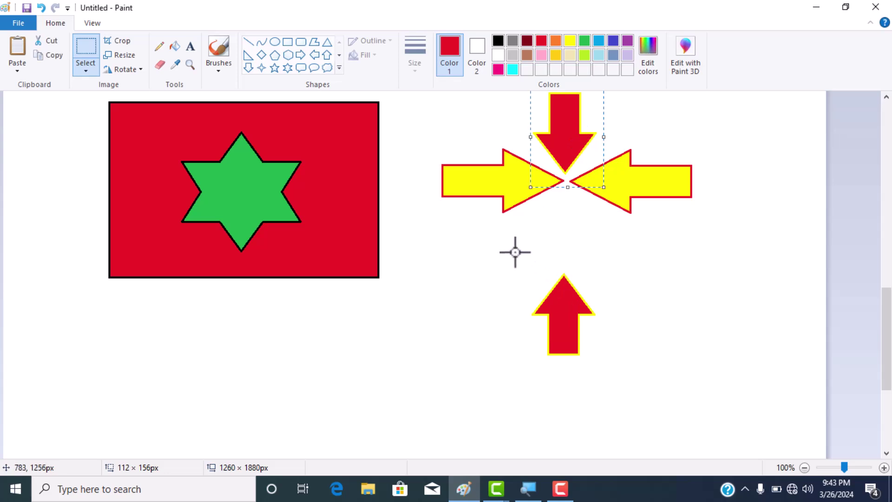
- Move the original red up arrow so its tip points up at the gap between the yellow arrow tips, and leave nothing selected
drag(514, 251, 591, 257)
drag(406, 108, 692, 394)
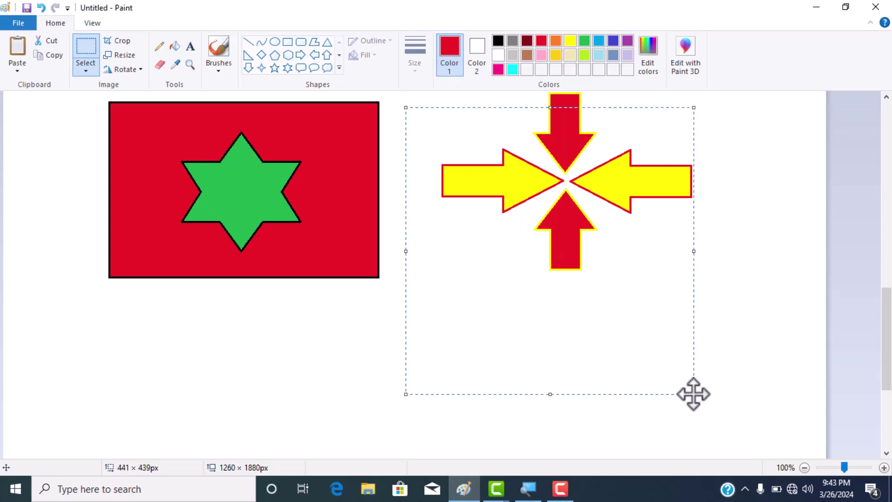
click(727, 292)
scroll(610, 326, up, 2)
scroll(610, 327, up, 5)
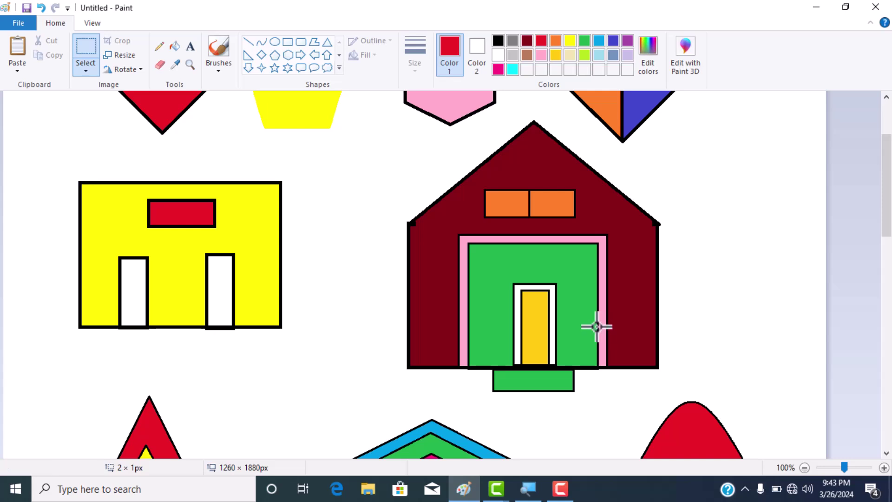
scroll(595, 324, up, 2)
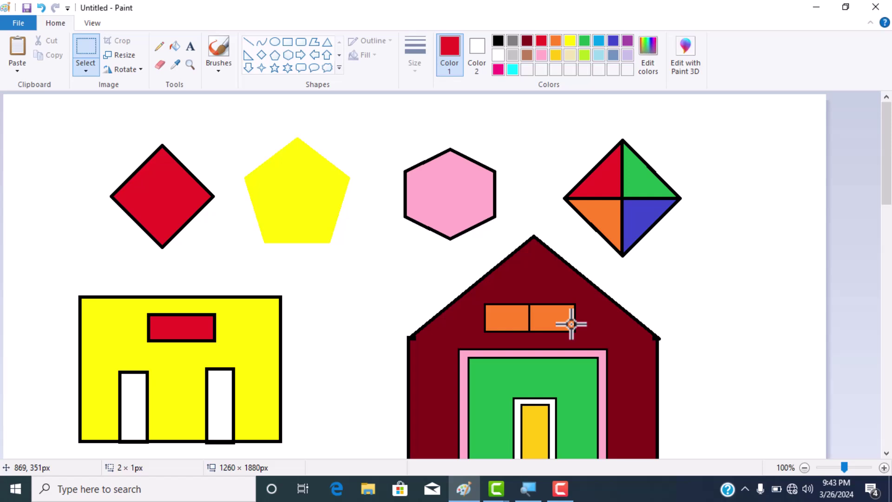
click(560, 488)
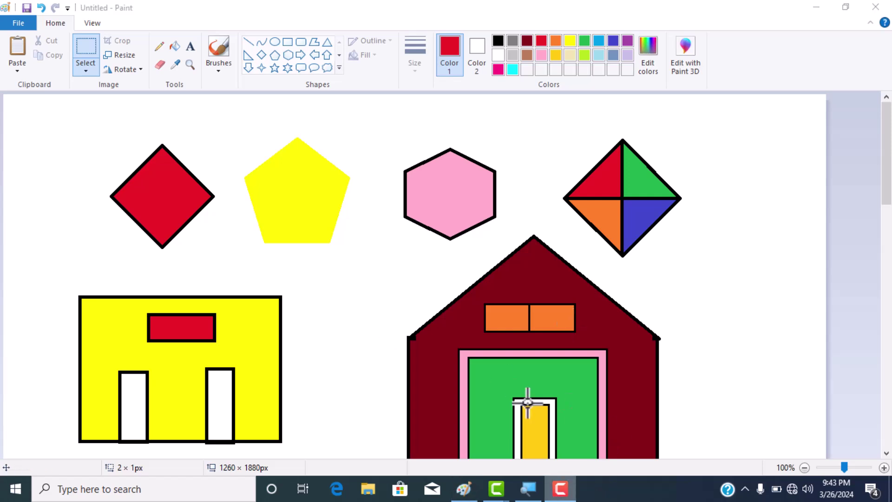